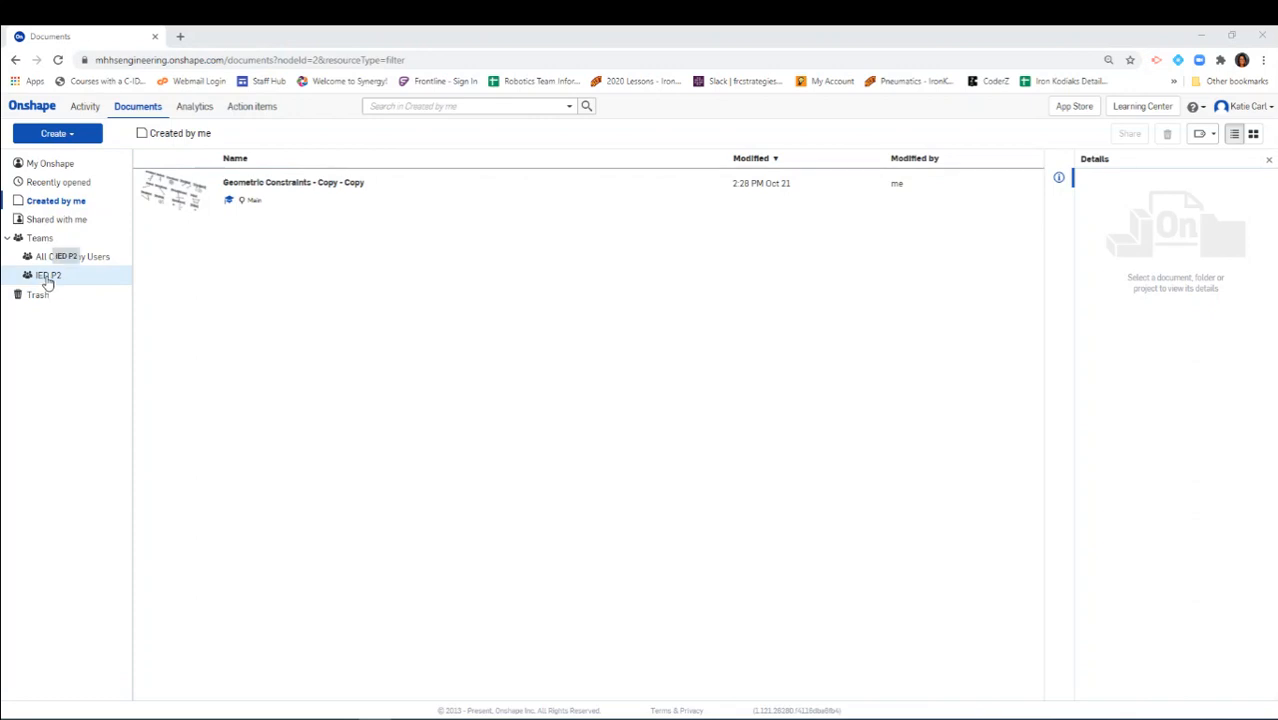
Open the Lego - IED document from the IED P2 team and copy its workspace to a new document named "Lego - IED - KC P2".
{"action": "left_click", "coordinate": [46, 280]}
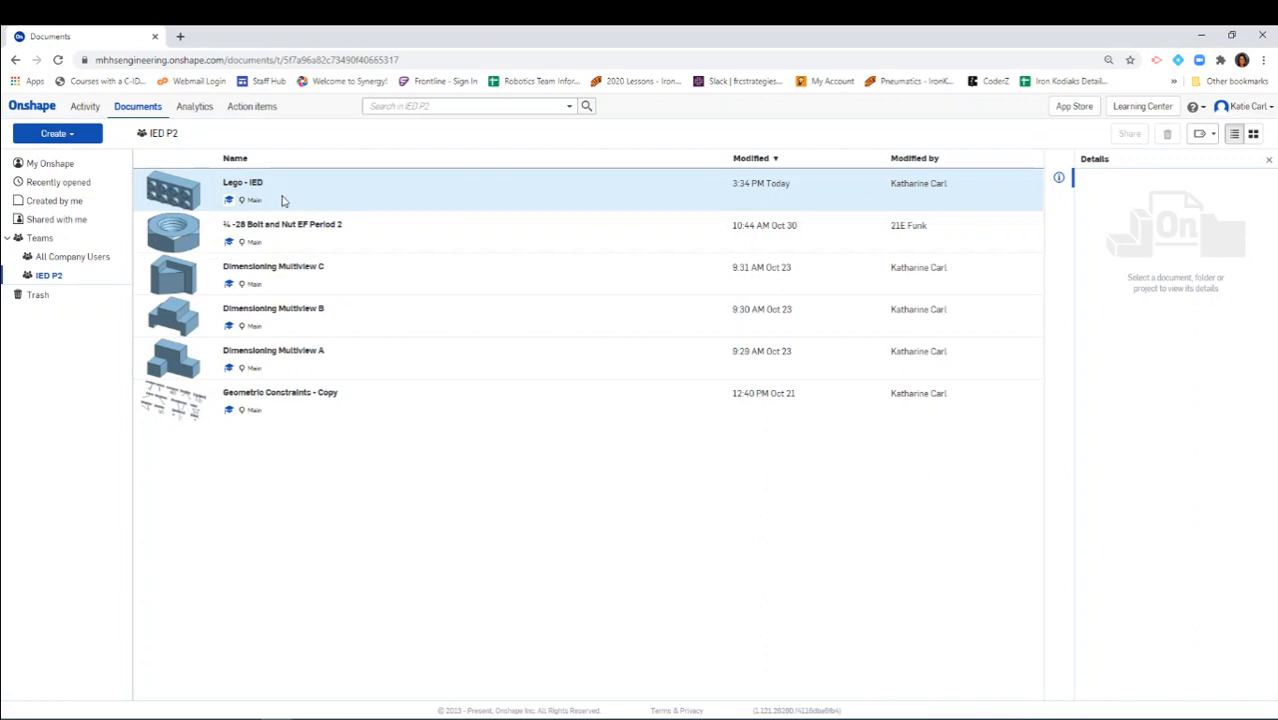
{"action": "double_click", "coordinate": [282, 201]}
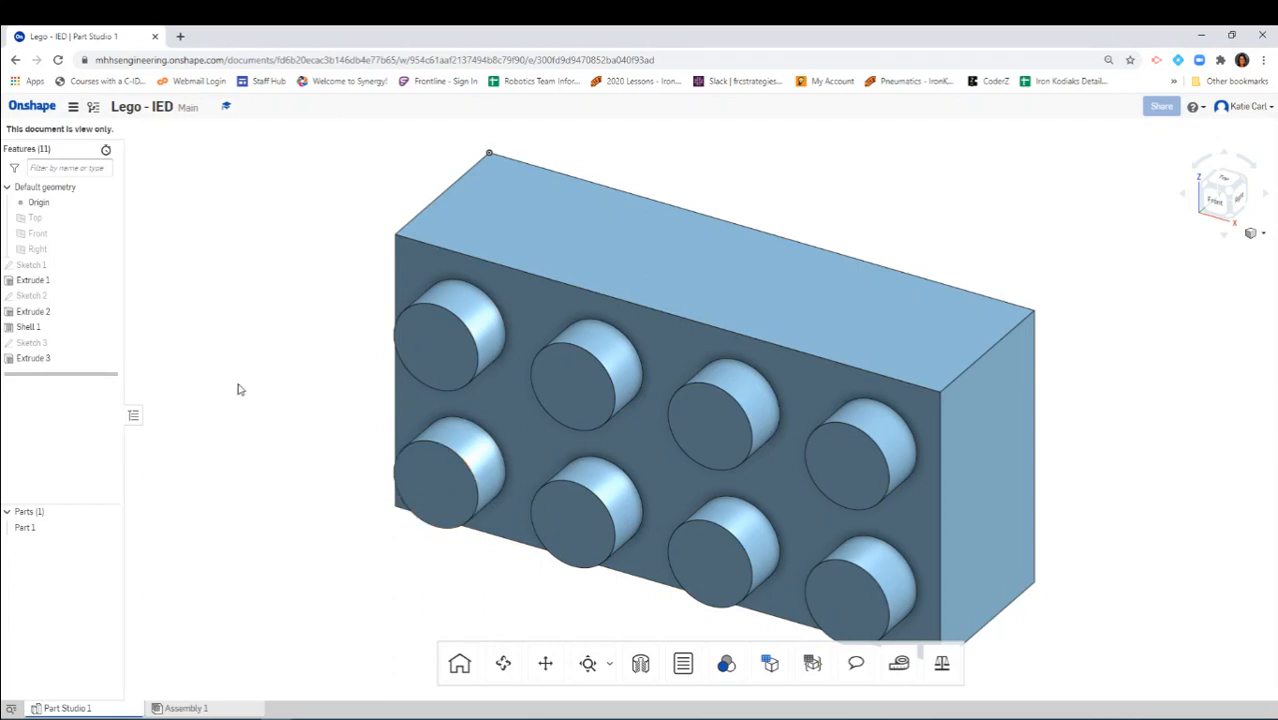
{"action": "left_click", "coordinate": [73, 110]}
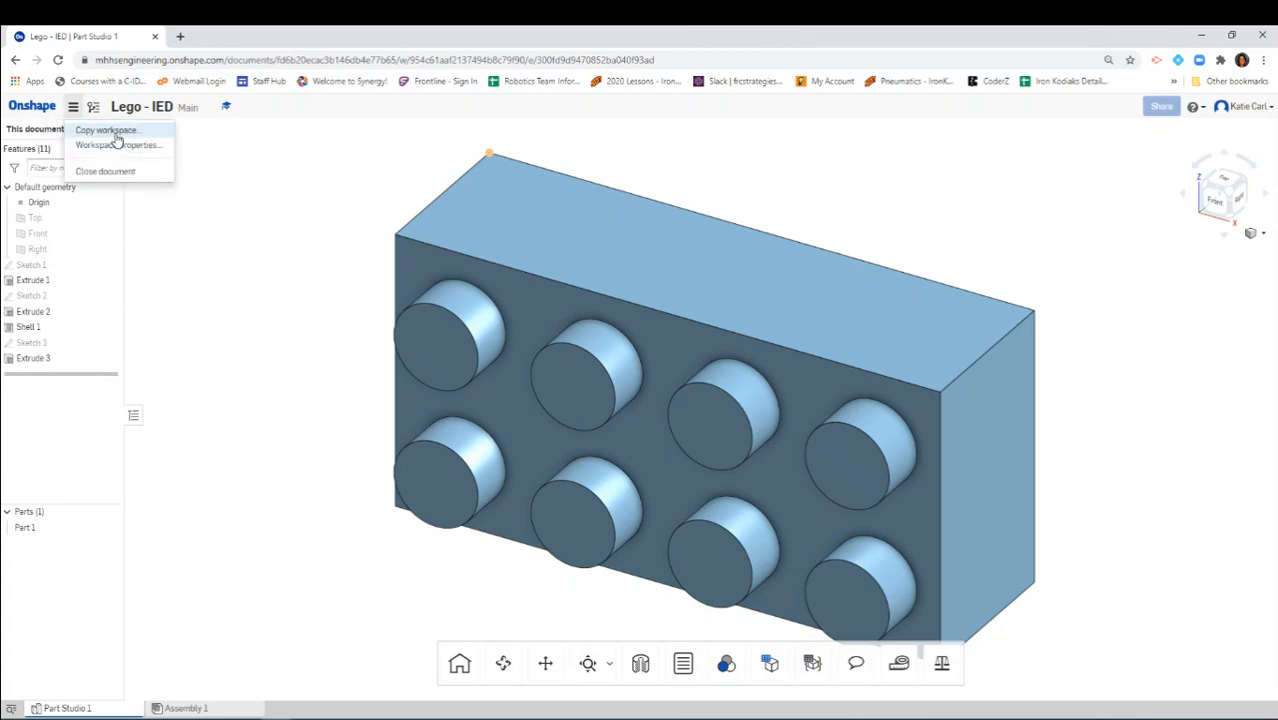
{"action": "left_click", "coordinate": [116, 133]}
{"action": "left_click", "coordinate": [545, 172]}
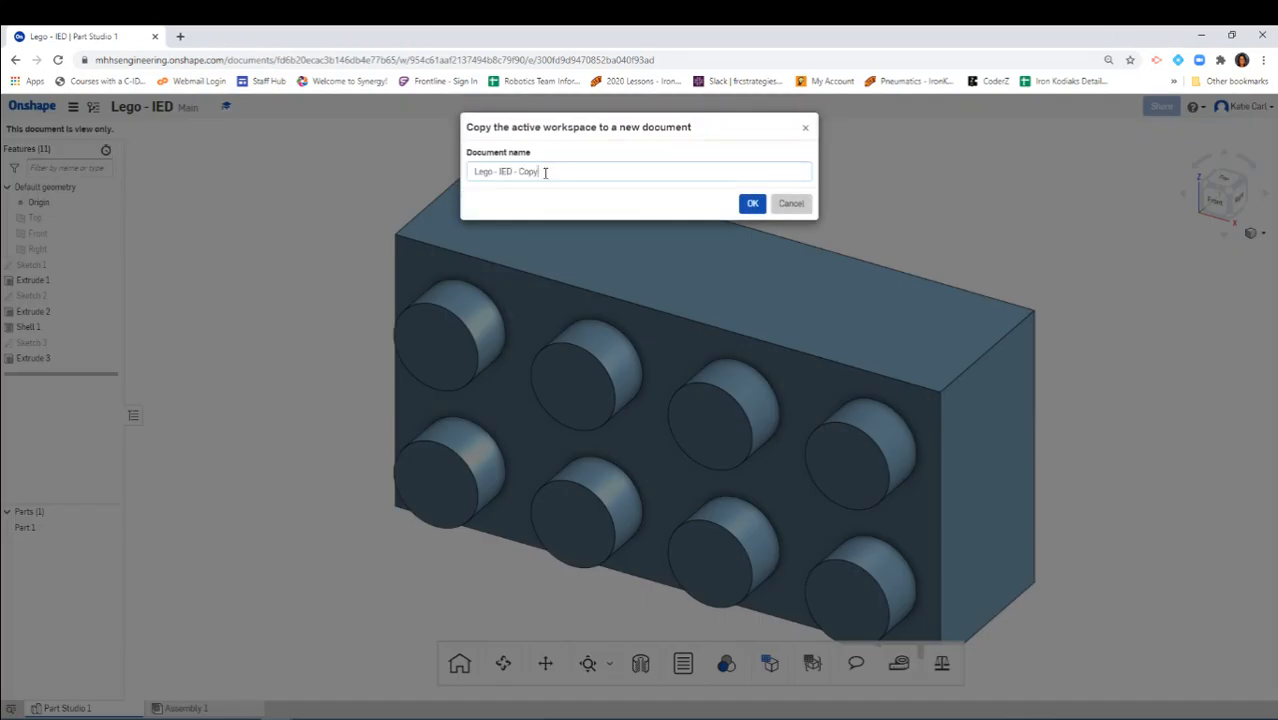
{"action": "left_click_drag", "start_coordinate": [543, 172], "coordinate": [515, 174]}
{"action": "type", "text": "KC P2"}
{"action": "left_click", "coordinate": [751, 206]}
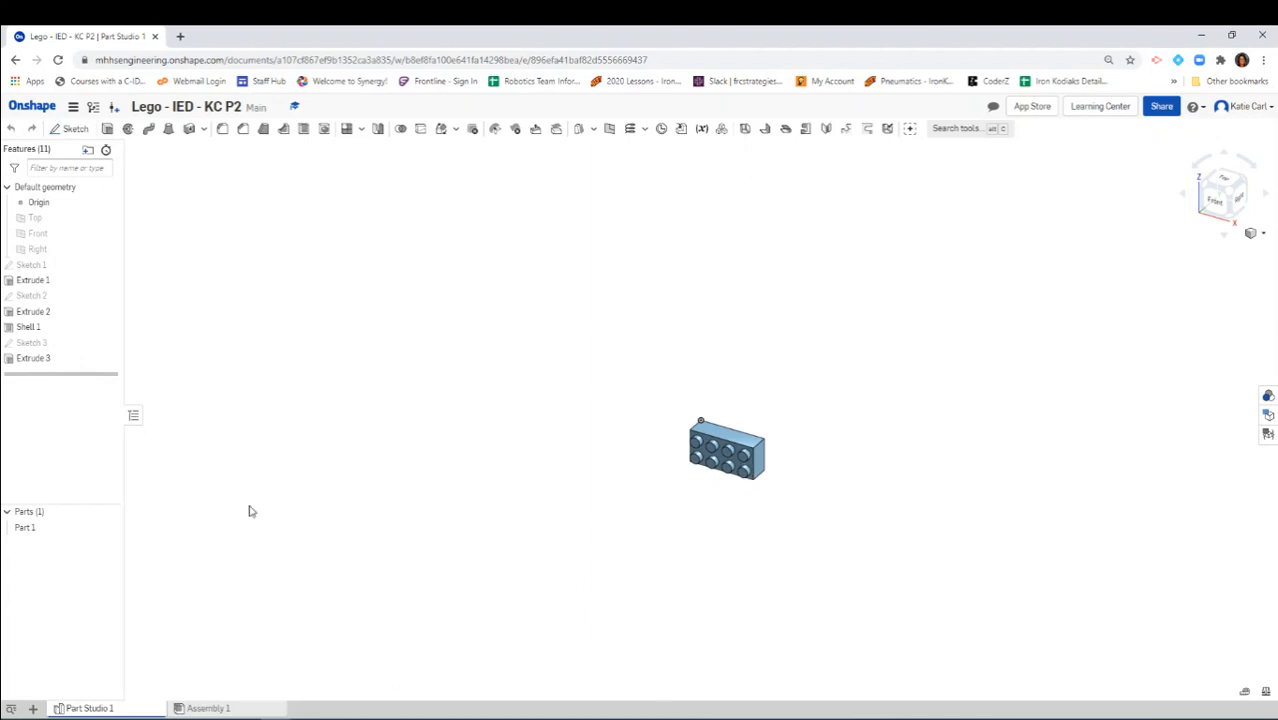
In Assembly 1, insert one instance of Part 1 from Part Studio 1 and place it away from the origin.
{"action": "left_click", "coordinate": [212, 709]}
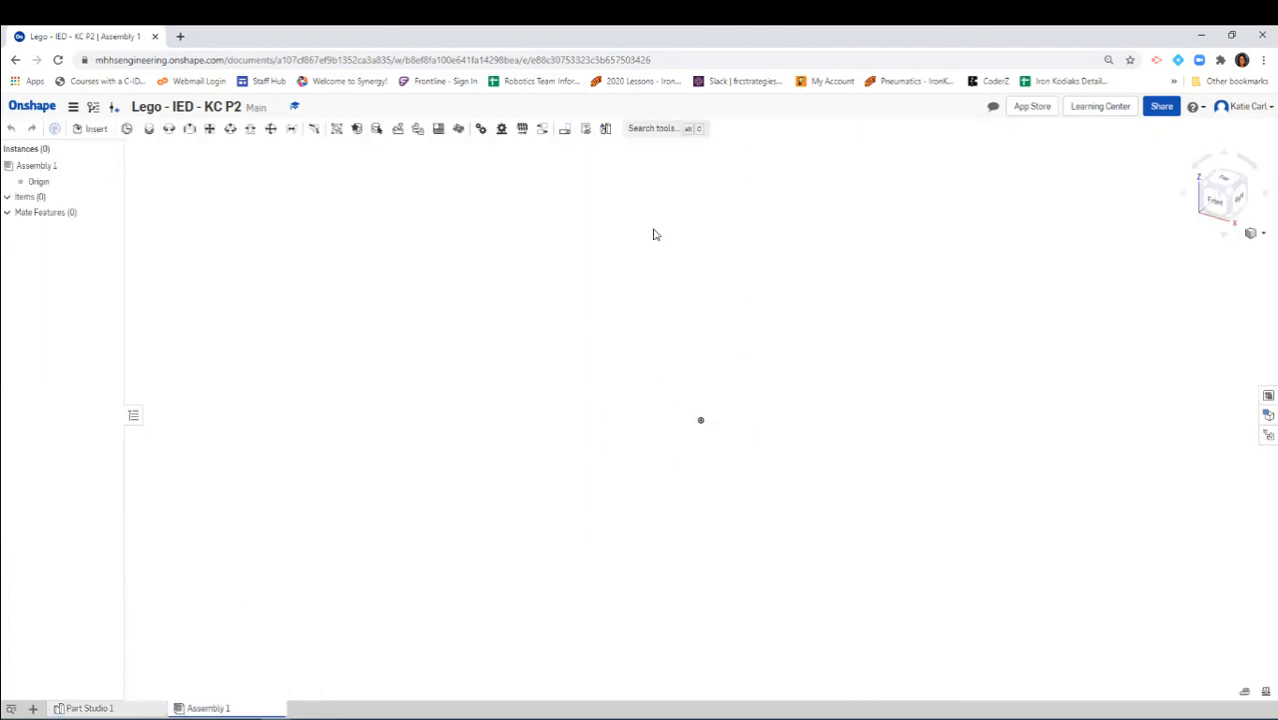
{"action": "left_click", "coordinate": [98, 136]}
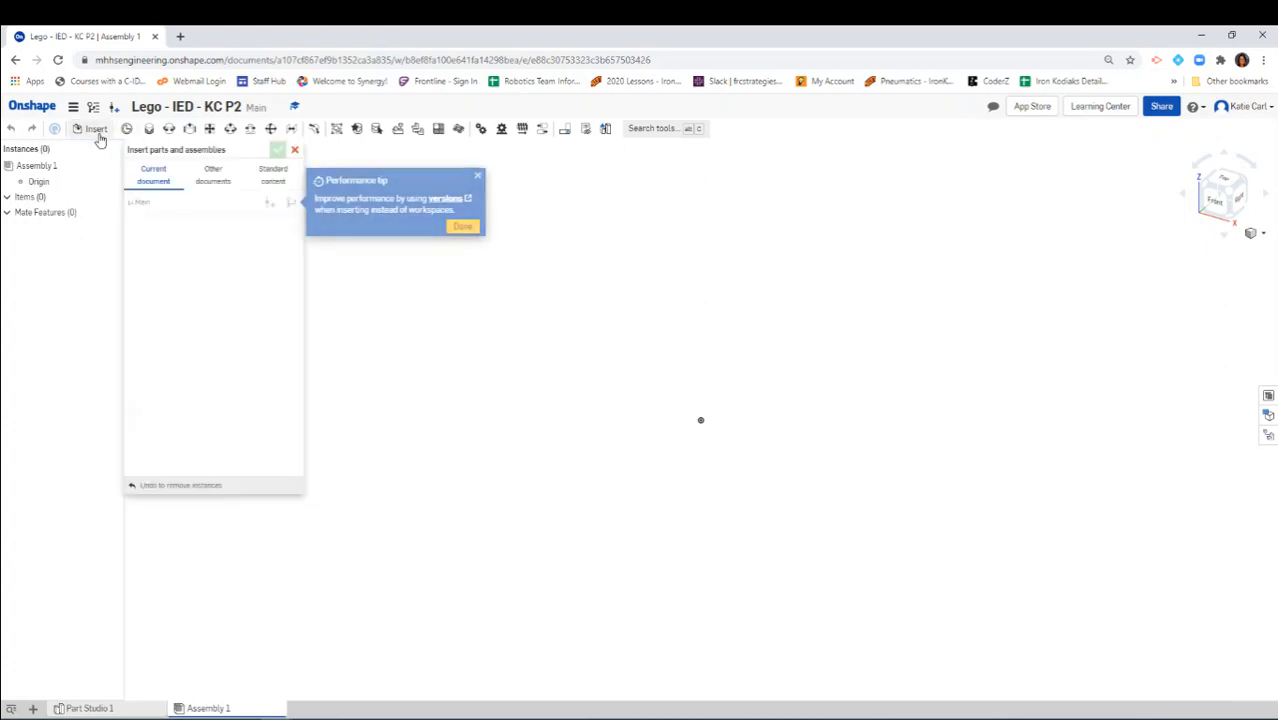
{"action": "left_click", "coordinate": [477, 179]}
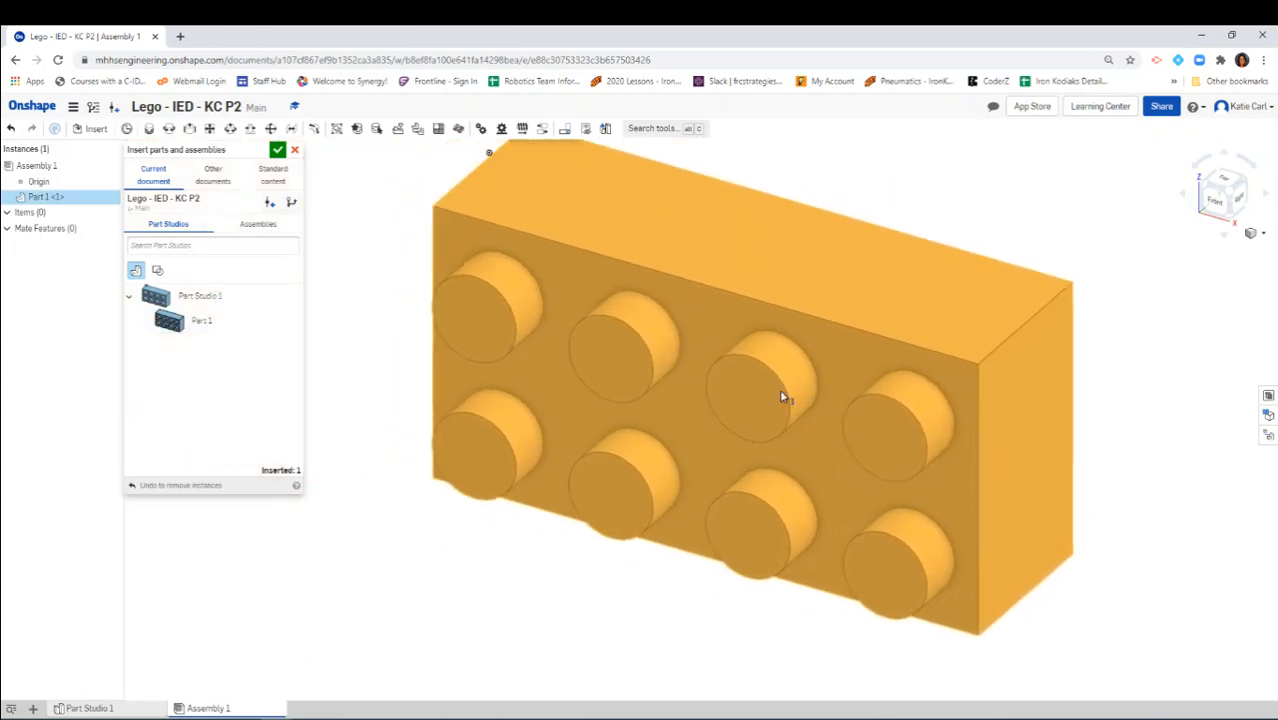
{"action": "scroll", "coordinate": [631, 418], "scroll_direction": "down", "scroll_amount": 5}
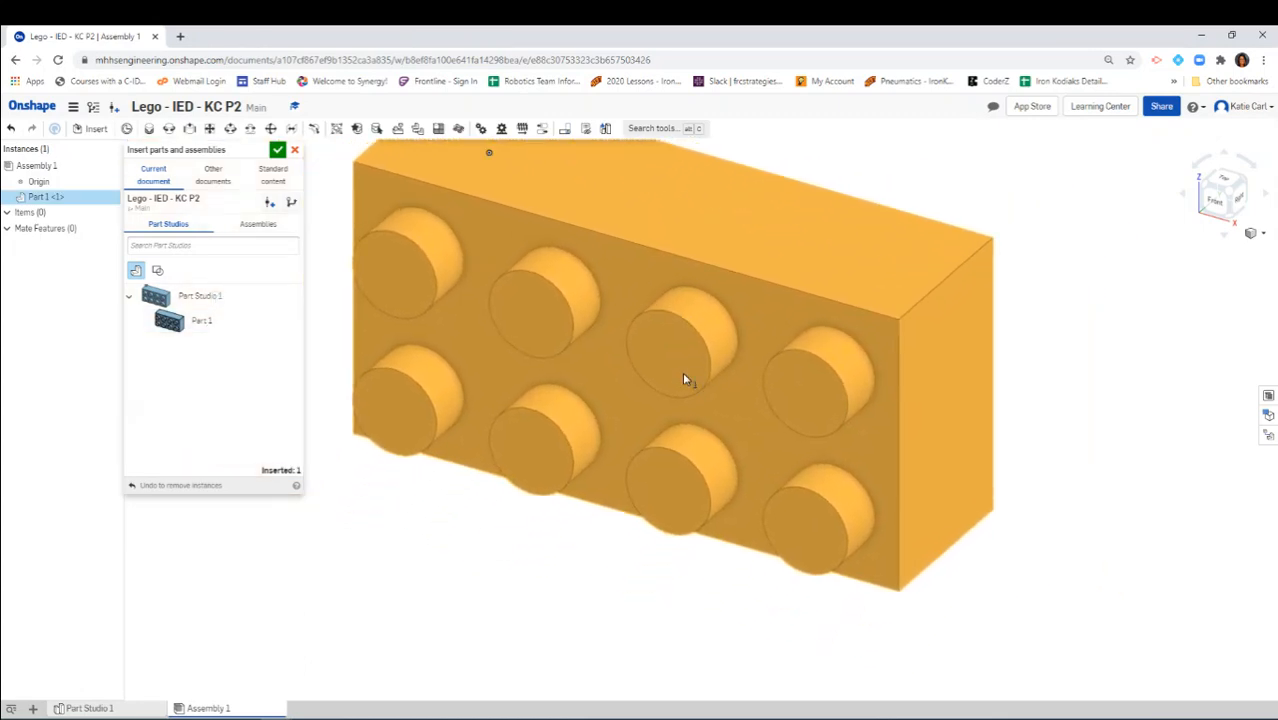
{"action": "scroll", "coordinate": [684, 378], "scroll_direction": "down", "scroll_amount": 4}
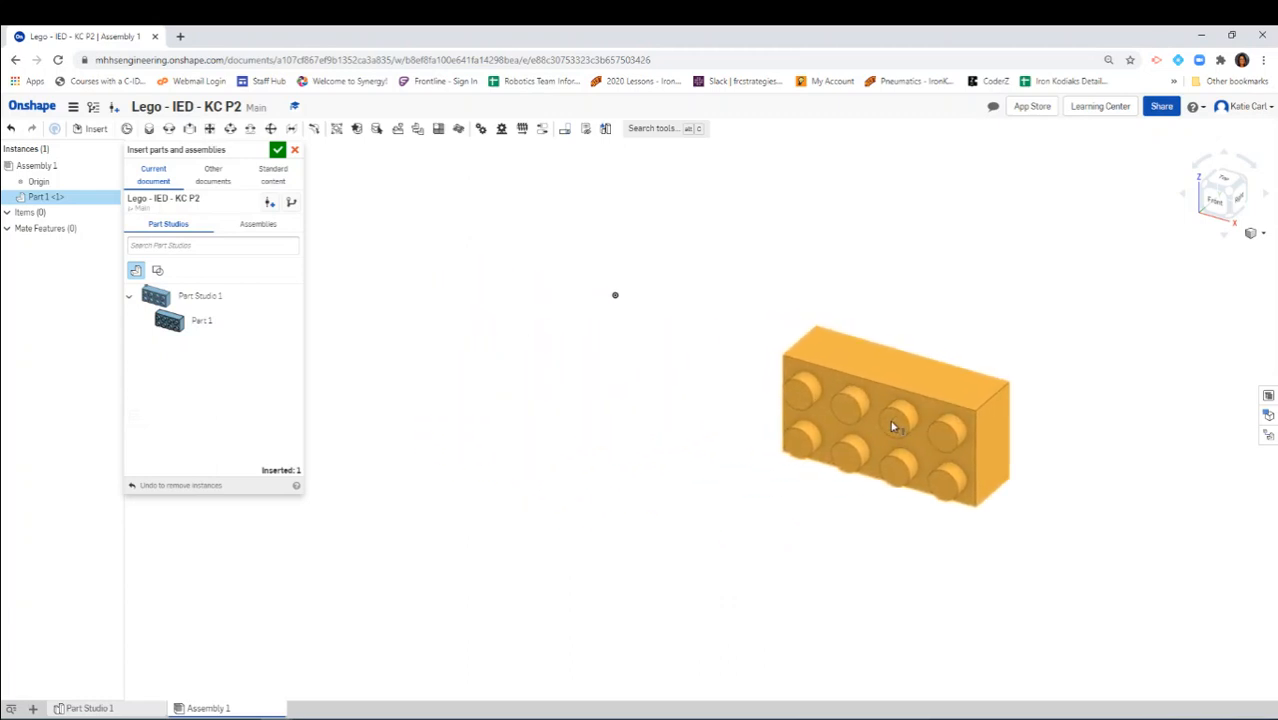
{"action": "left_click", "coordinate": [893, 426]}
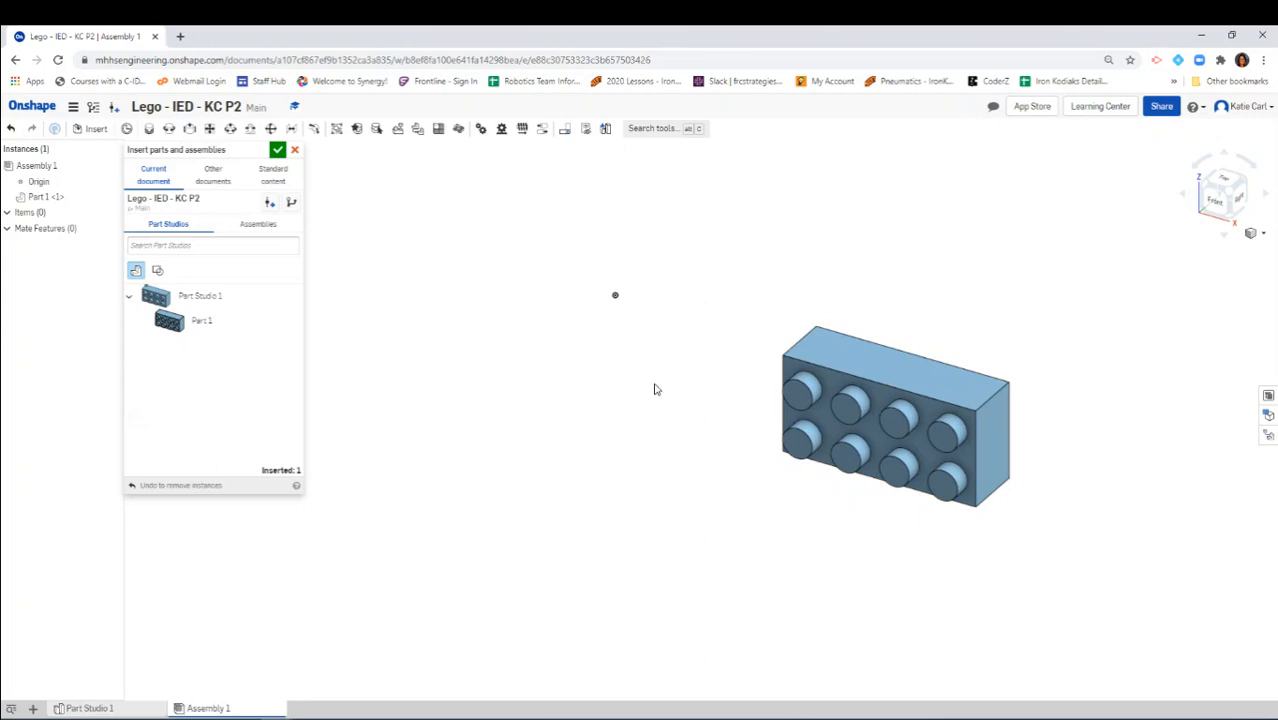
Insert three more instances of Part 1, spaced apart around the origin, and finish inserting.
{"action": "left_click", "coordinate": [201, 324]}
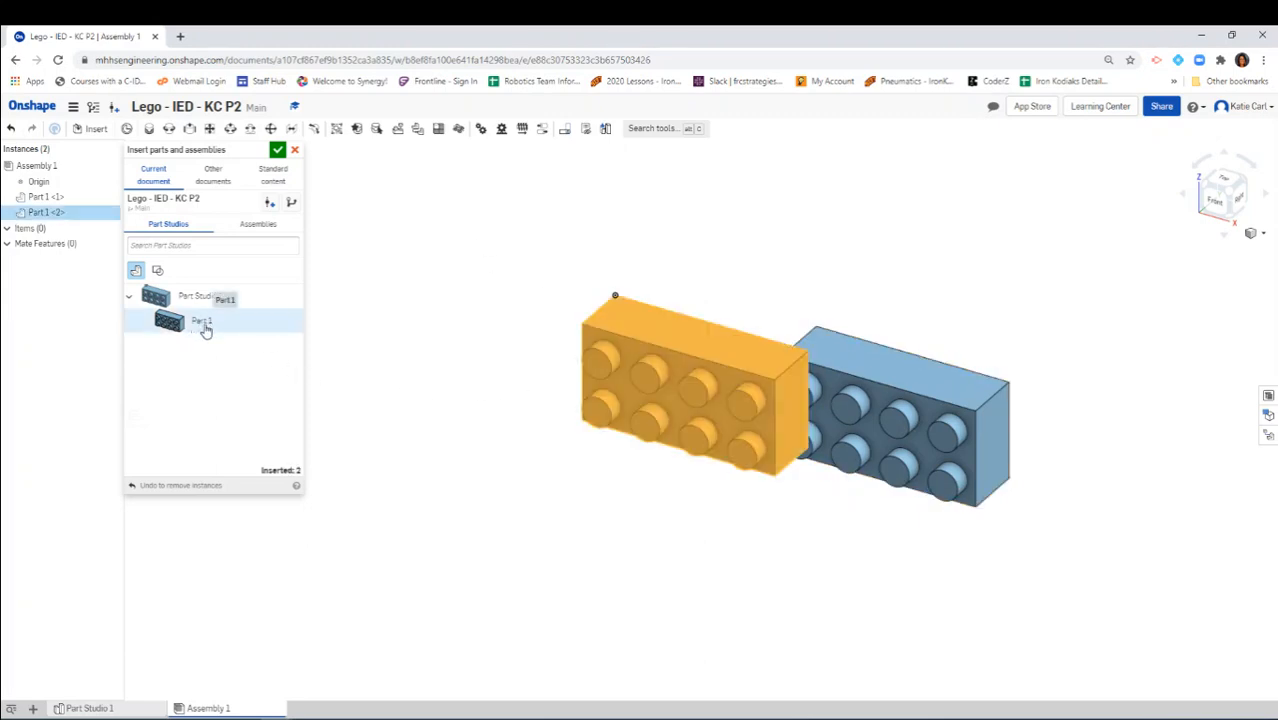
{"action": "left_click", "coordinate": [478, 485]}
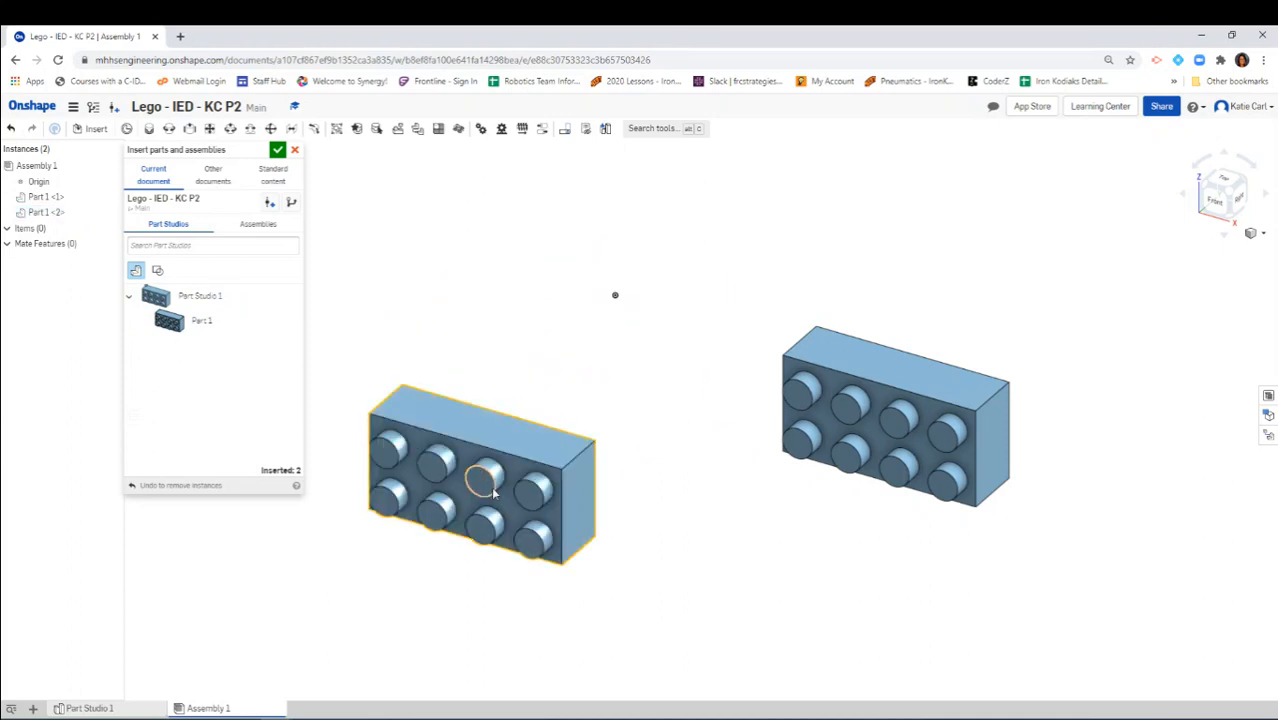
{"action": "left_click", "coordinate": [201, 318]}
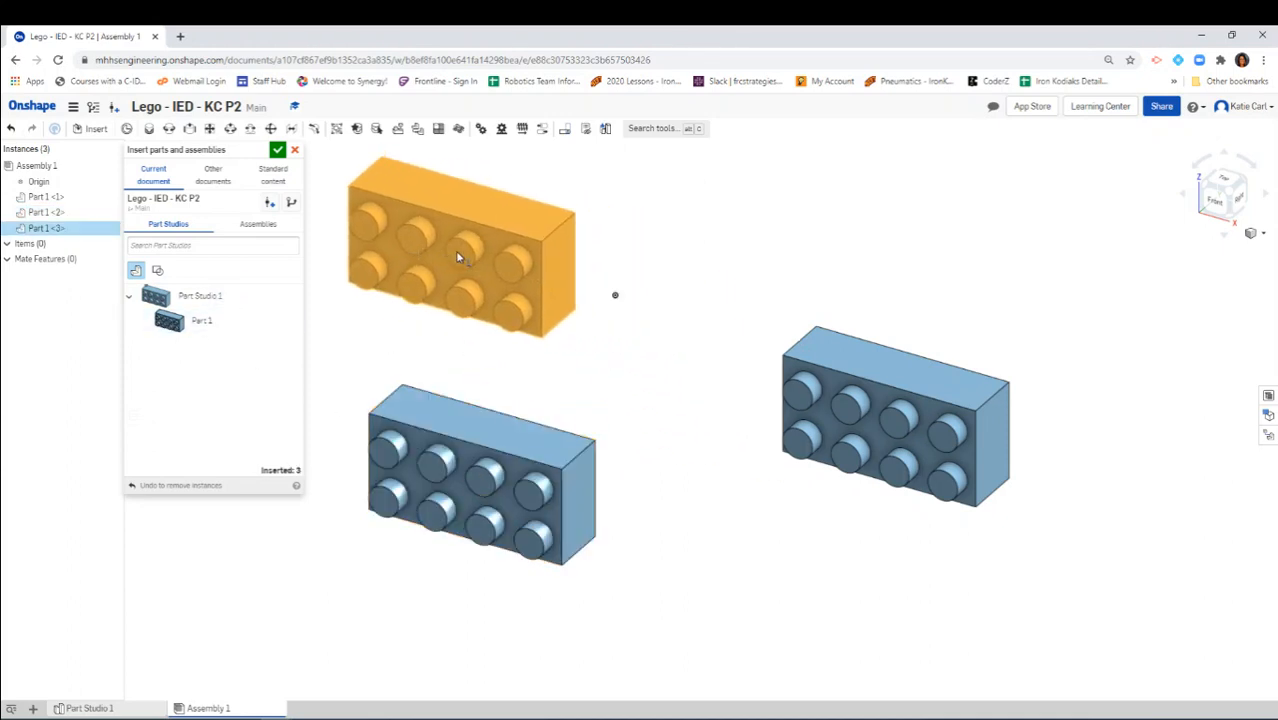
{"action": "left_click", "coordinate": [455, 251]}
{"action": "left_click", "coordinate": [201, 320]}
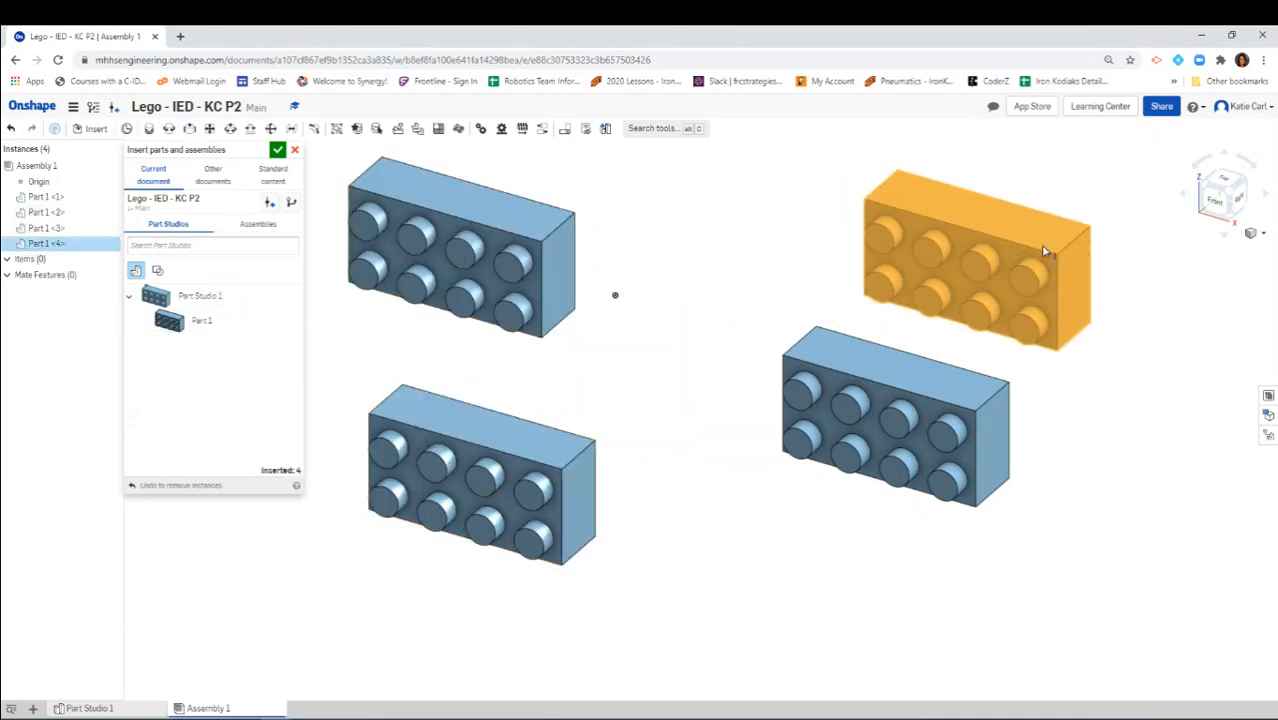
{"action": "left_click", "coordinate": [1043, 246]}
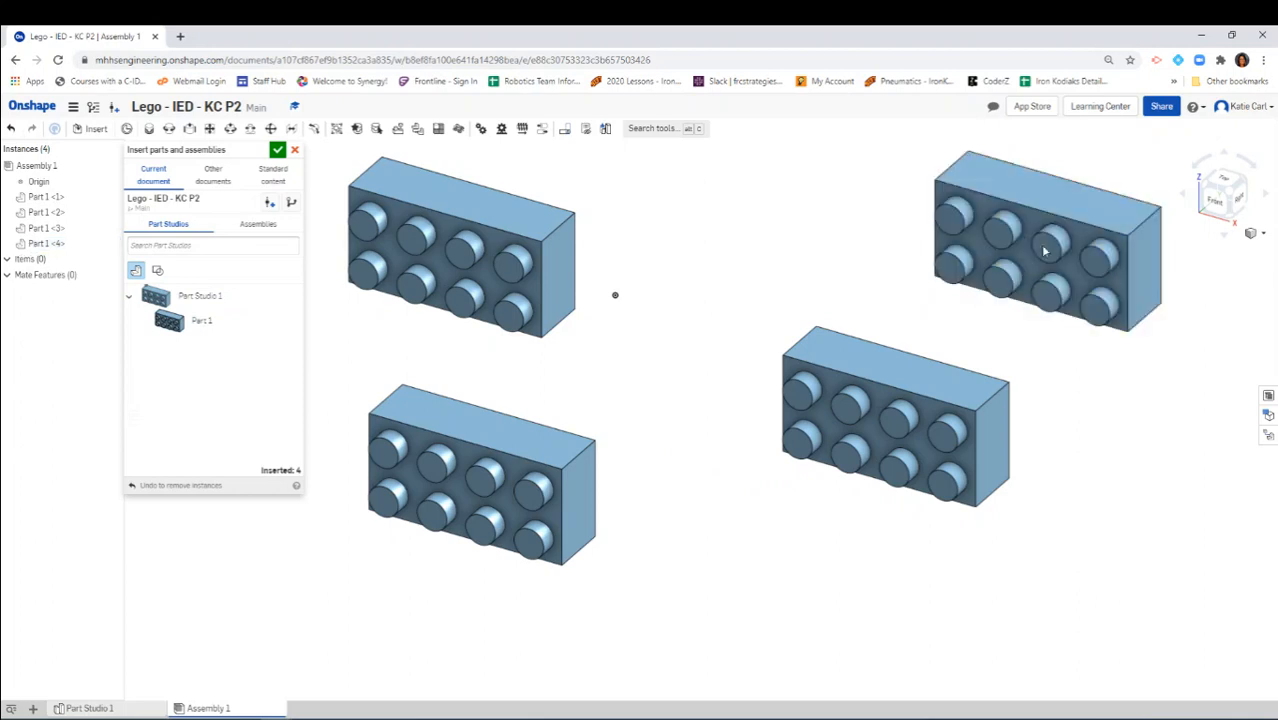
{"action": "left_click", "coordinate": [280, 153]}
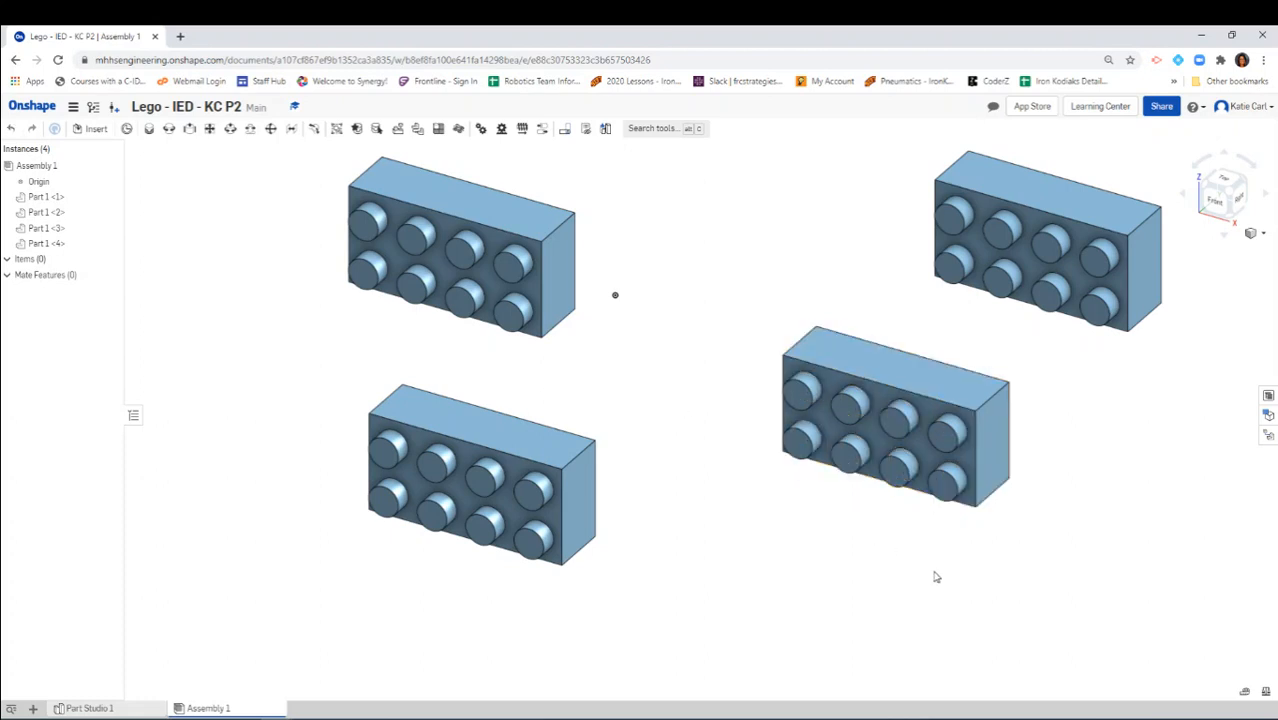
Reposition the four Lego bricks so they are spread farther apart around the origin.
{"action": "left_click_drag", "start_coordinate": [888, 373], "coordinate": [866, 500]}
{"action": "left_click_drag", "start_coordinate": [532, 508], "coordinate": [281, 559]}
{"action": "left_click_drag", "start_coordinate": [389, 538], "coordinate": [520, 580]}
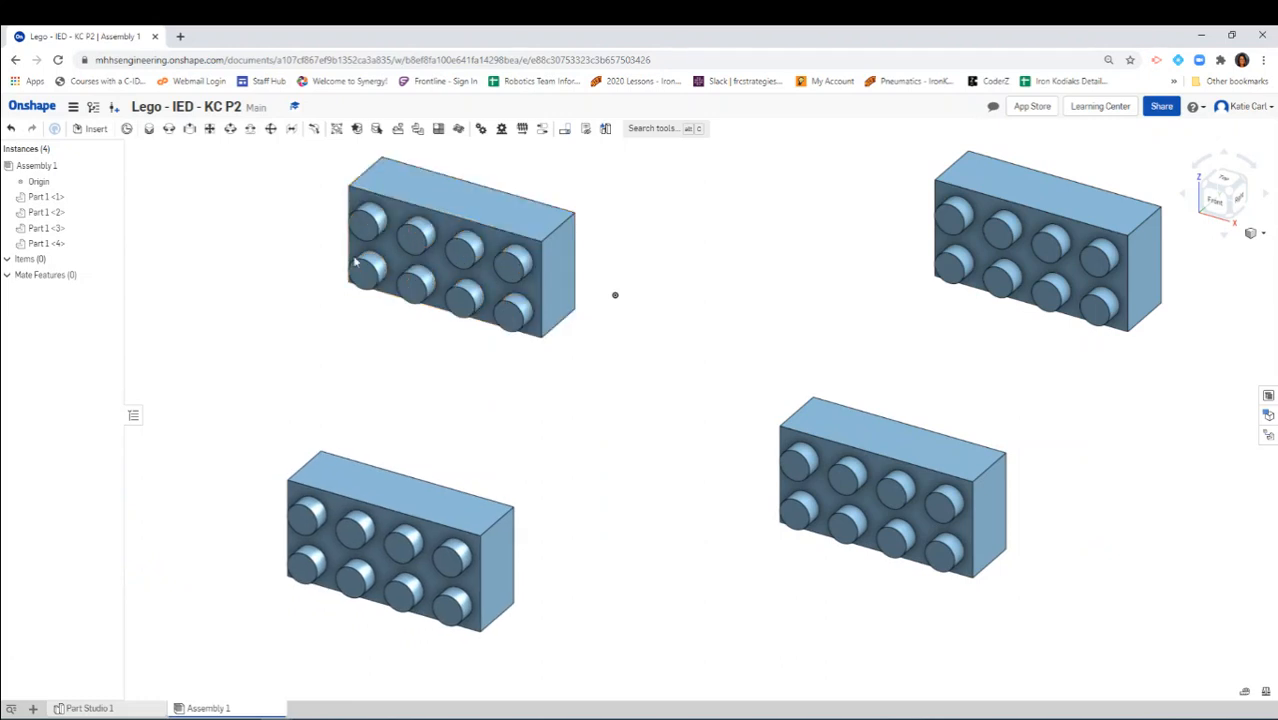
{"action": "left_click_drag", "start_coordinate": [485, 235], "coordinate": [392, 241]}
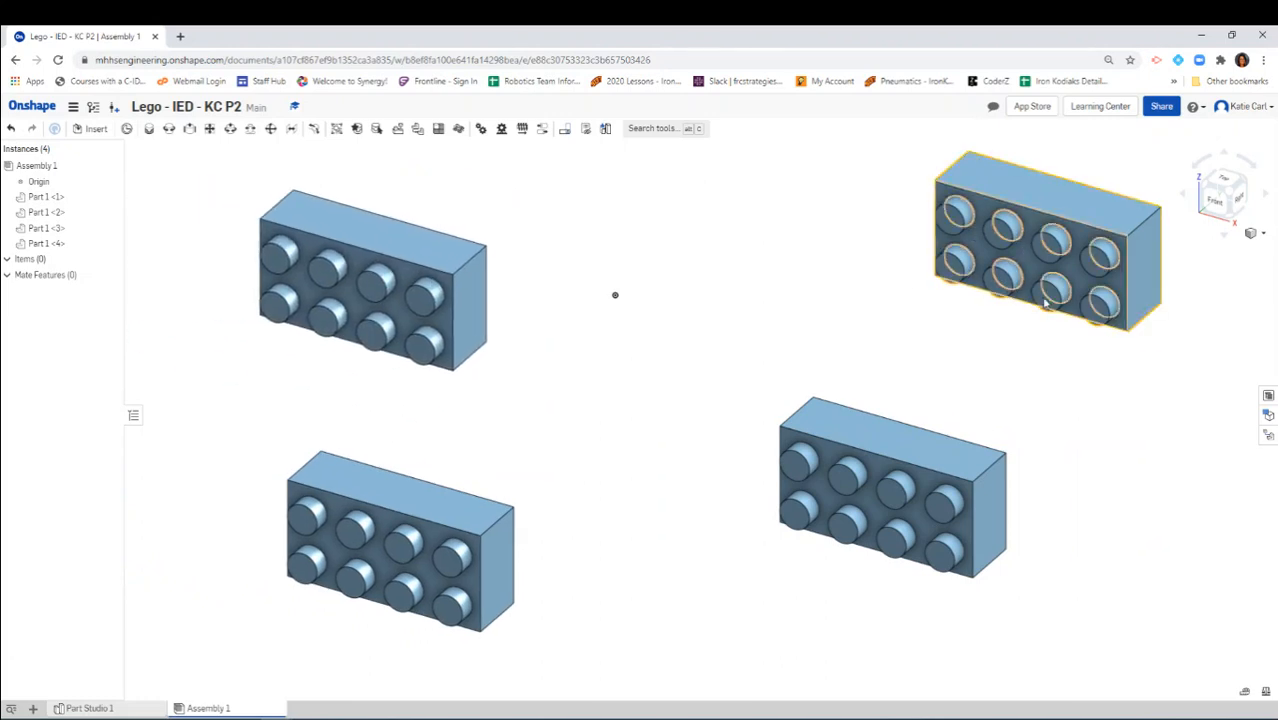
{"action": "left_click_drag", "start_coordinate": [1008, 236], "coordinate": [1040, 334]}
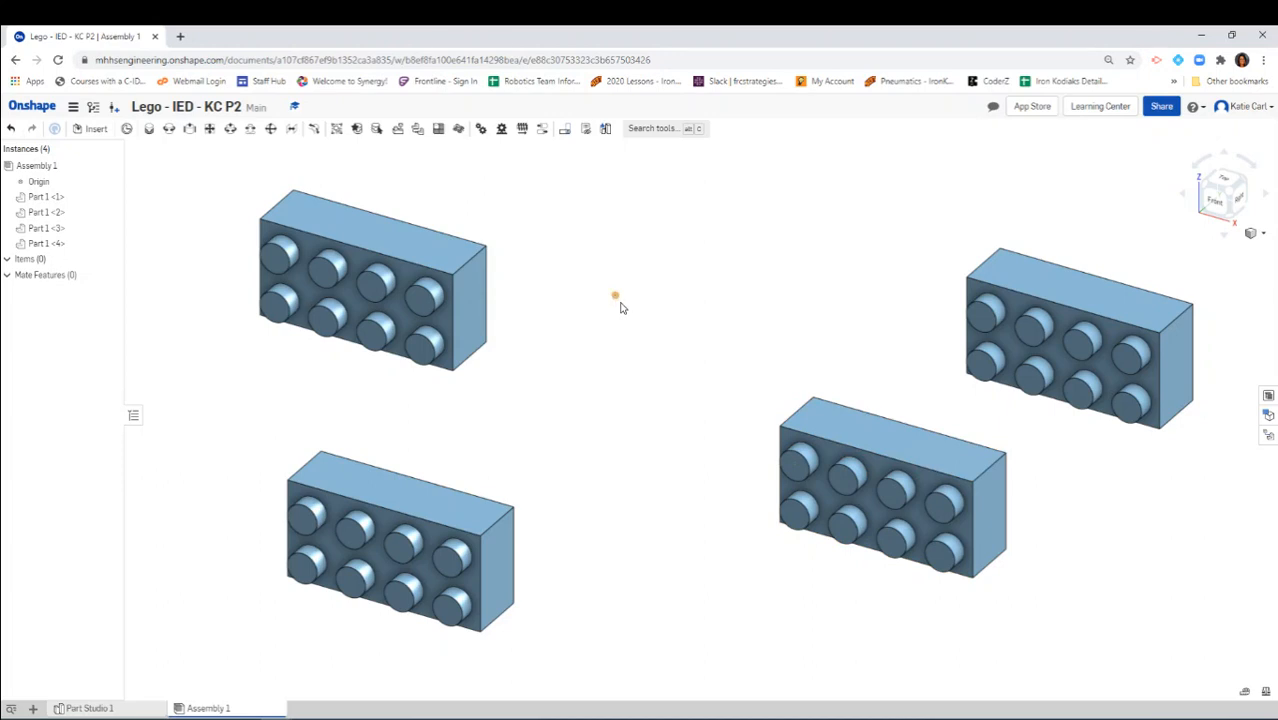
Create a Fastened mate between the assembly origin and an outer corner of the first brick's open underside.
{"action": "left_click", "coordinate": [149, 130]}
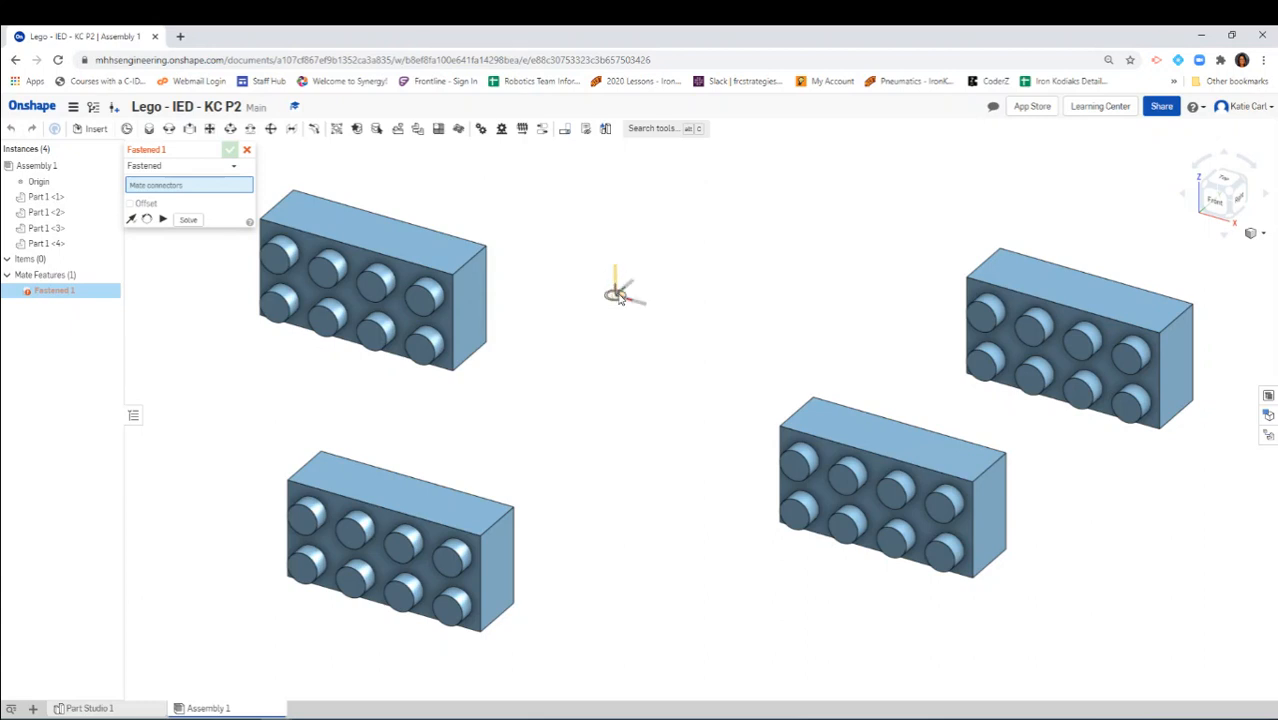
{"action": "scroll", "coordinate": [620, 296], "scroll_direction": "up", "scroll_amount": 8}
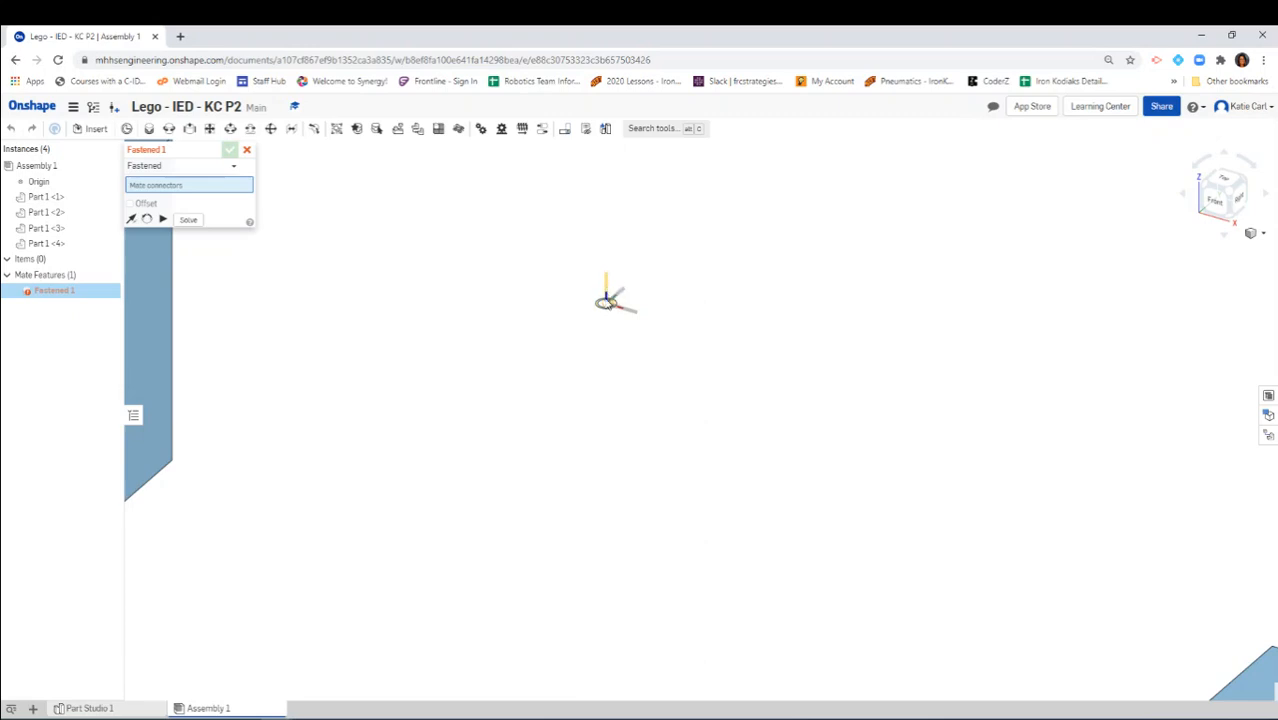
{"action": "left_click", "coordinate": [608, 306]}
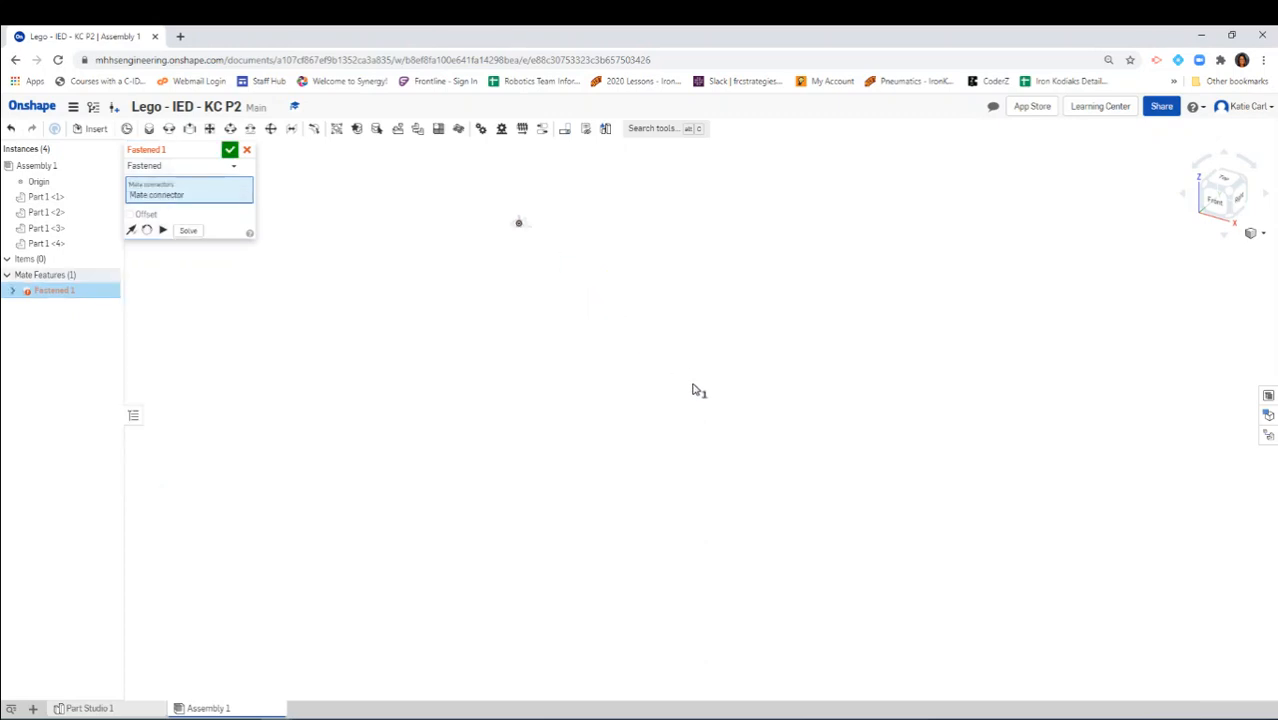
{"action": "scroll", "coordinate": [692, 390], "scroll_direction": "down", "scroll_amount": 5}
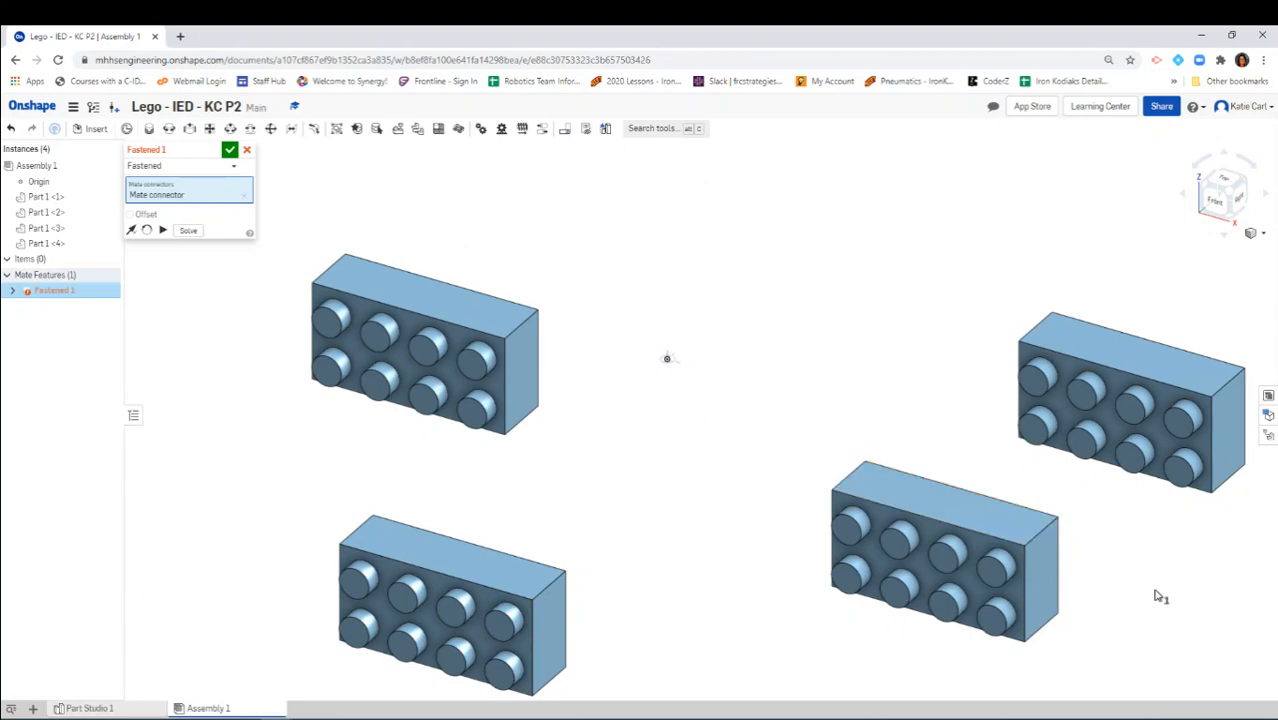
{"action": "right_click_drag", "start_coordinate": [1158, 596], "coordinate": [995, 648]}
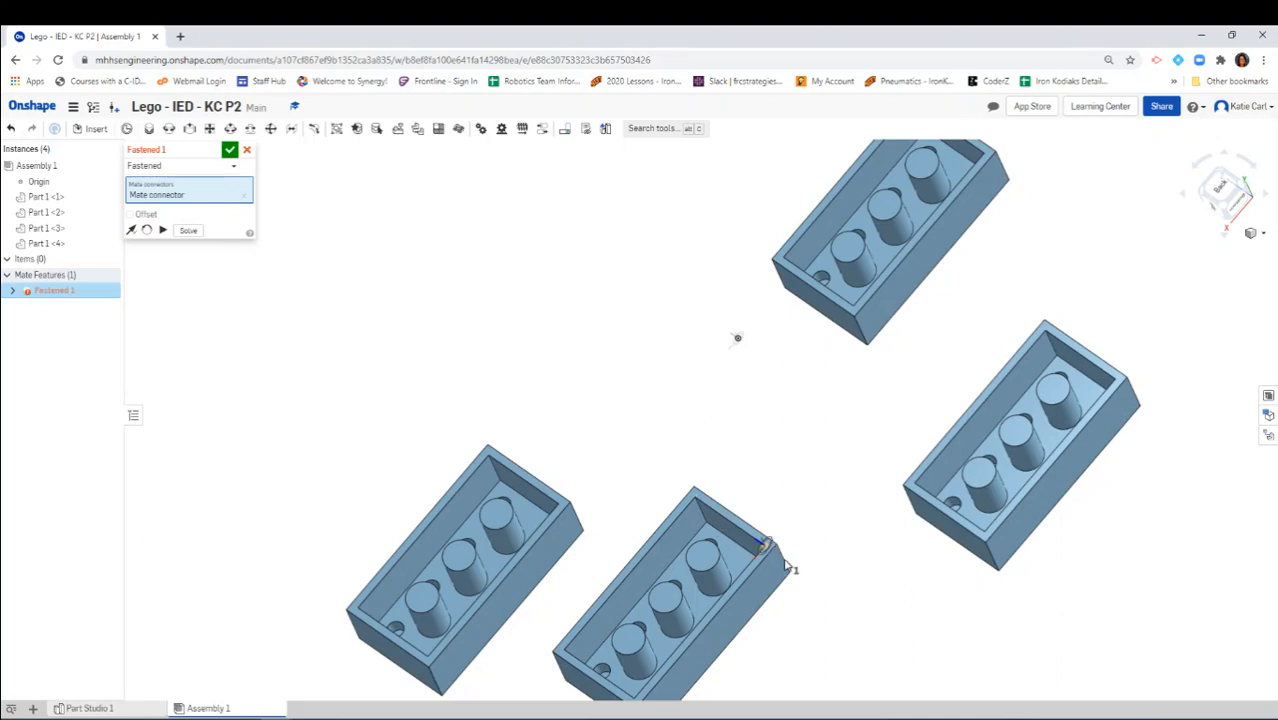
{"action": "right_click_drag", "start_coordinate": [847, 600], "coordinate": [867, 616]}
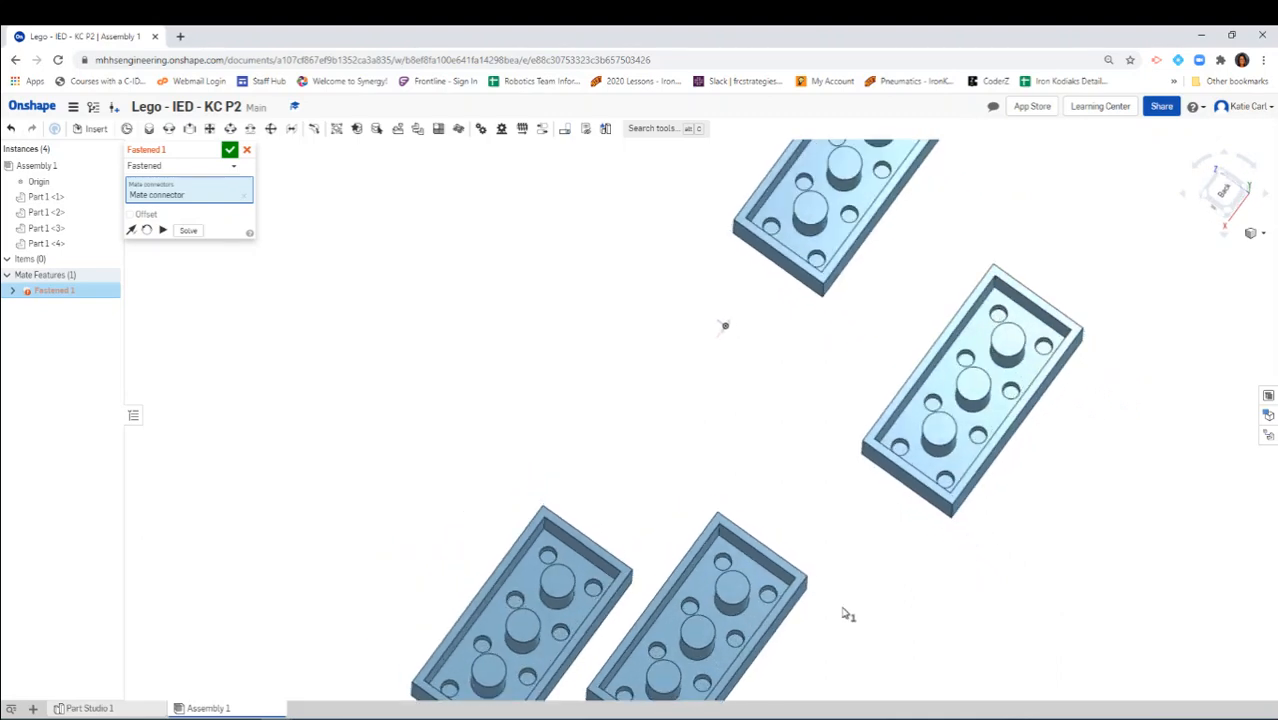
{"action": "scroll", "coordinate": [795, 600], "scroll_direction": "up", "scroll_amount": 4}
{"action": "scroll", "coordinate": [795, 600], "scroll_direction": "up", "scroll_amount": 2}
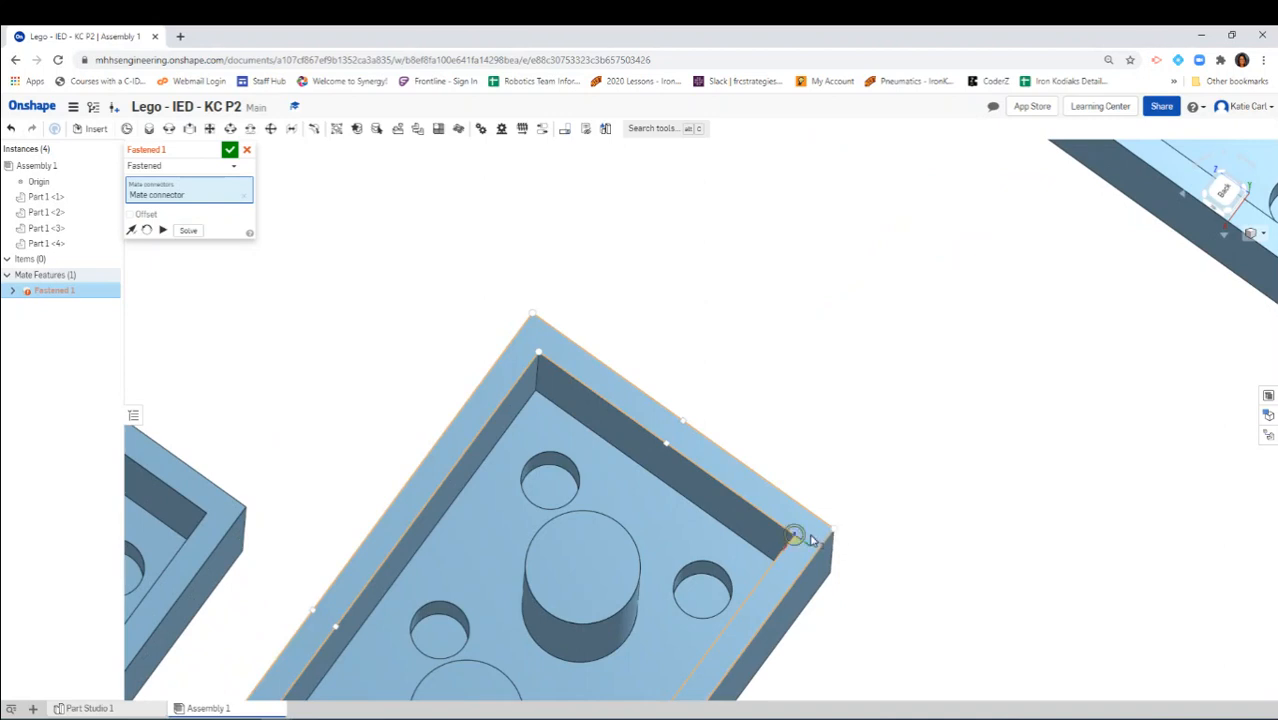
{"action": "right_click_drag", "start_coordinate": [838, 540], "coordinate": [790, 534]}
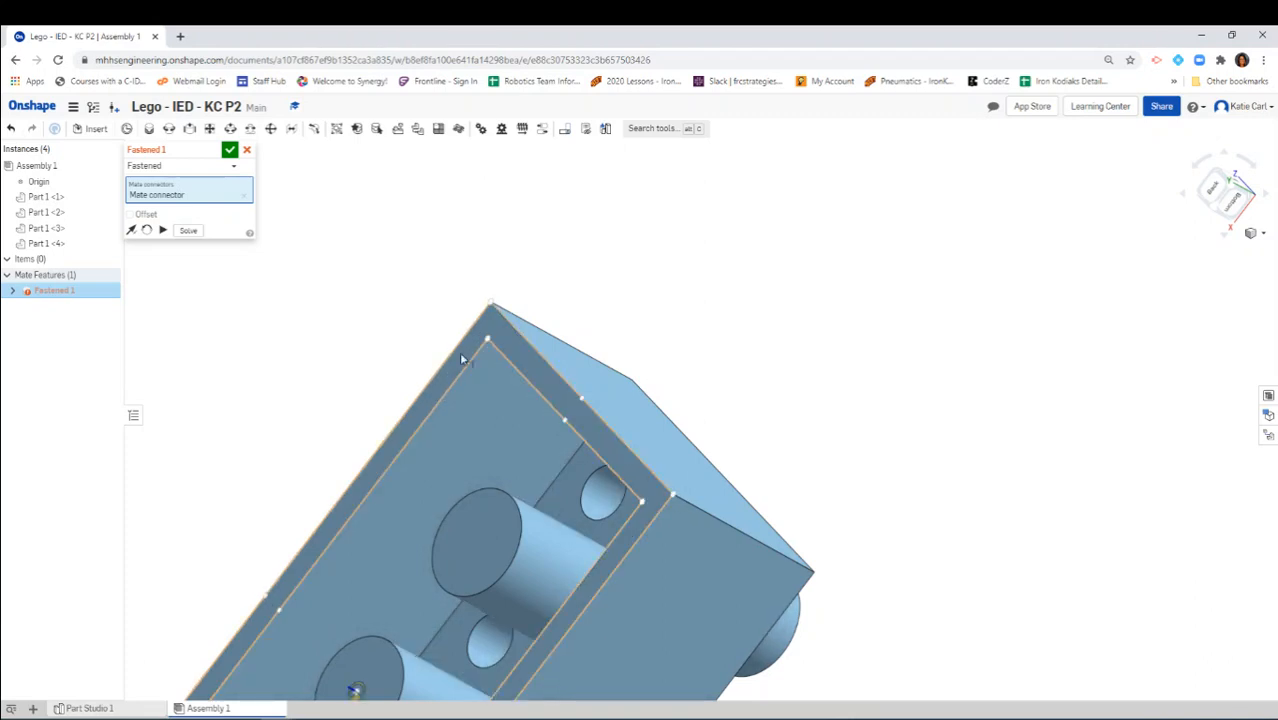
{"action": "left_click", "coordinate": [672, 495]}
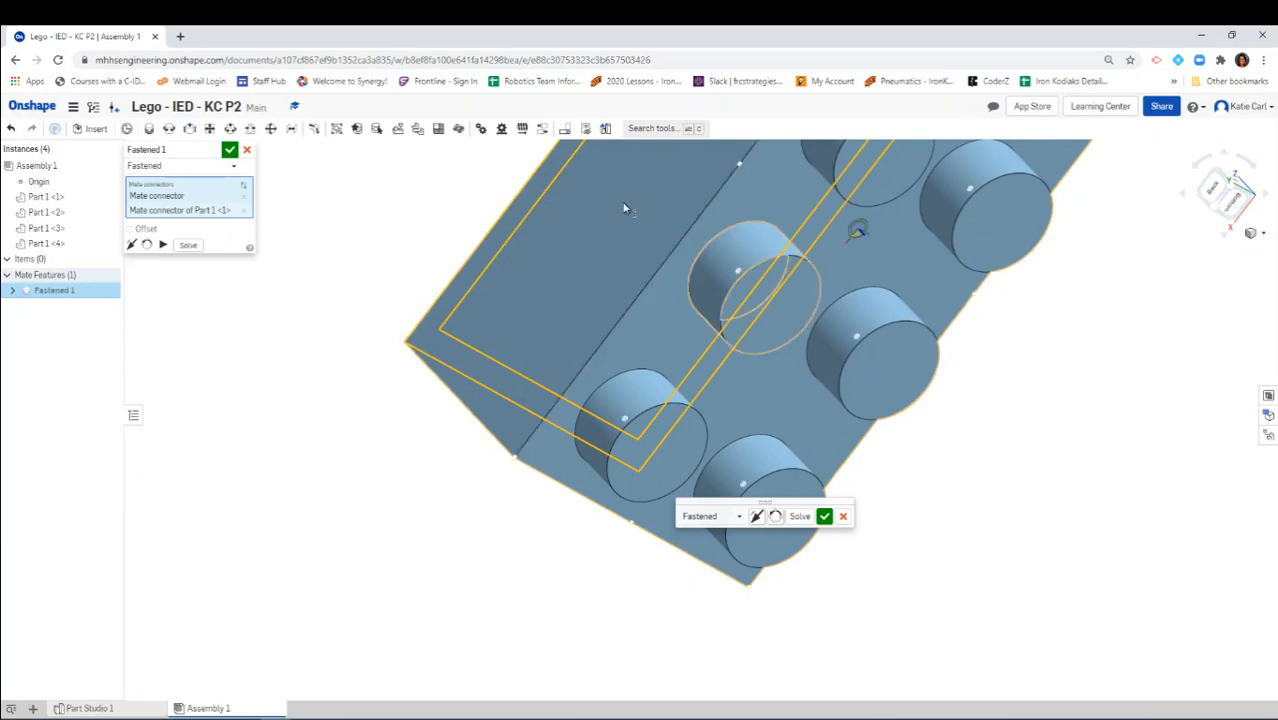
In the isometric view, cycle the first brick's Fastened mate through its secondary-axis orientations around the origin.
{"action": "left_click", "coordinate": [1263, 235]}
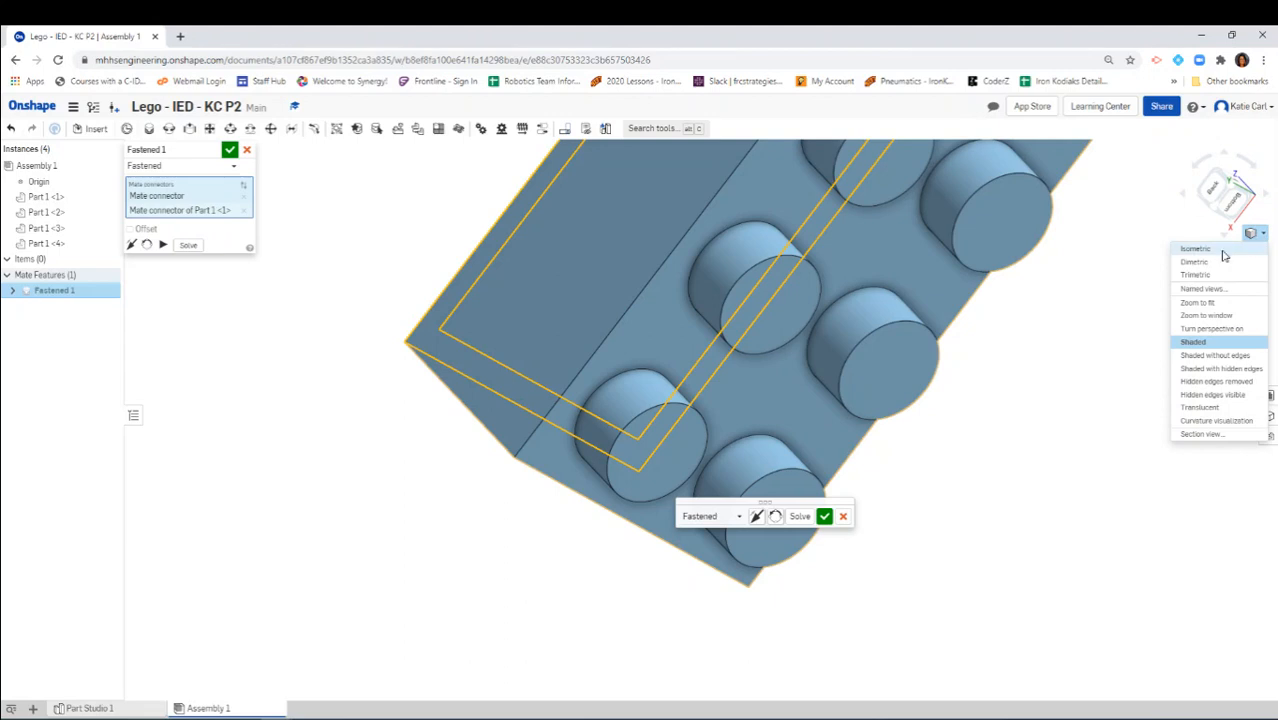
{"action": "left_click", "coordinate": [1224, 249]}
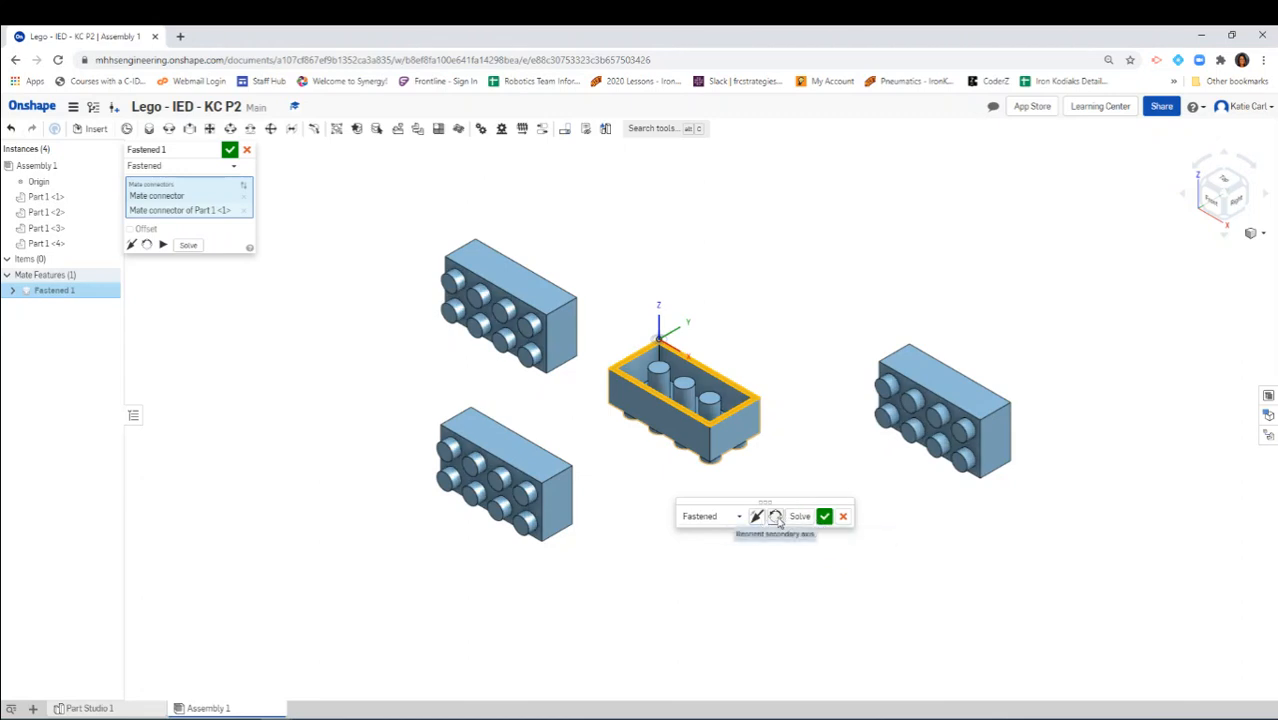
{"action": "left_click", "coordinate": [776, 517]}
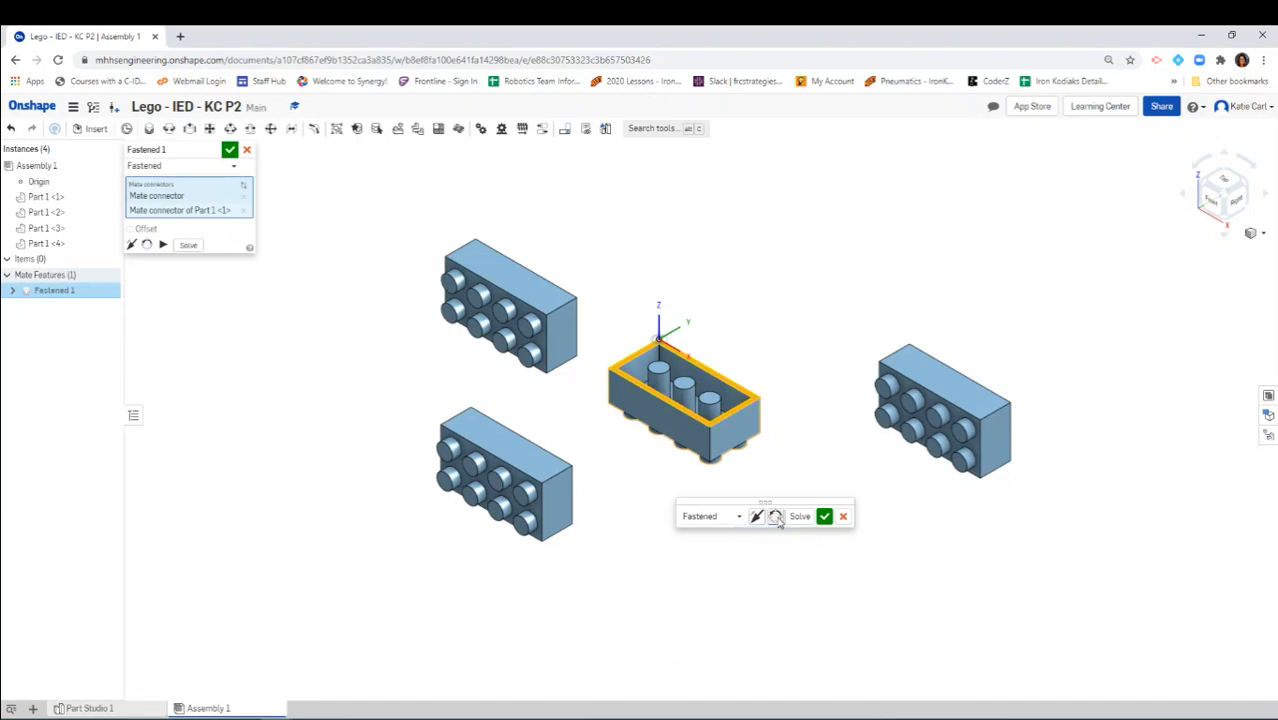
{"action": "left_click", "coordinate": [776, 517]}
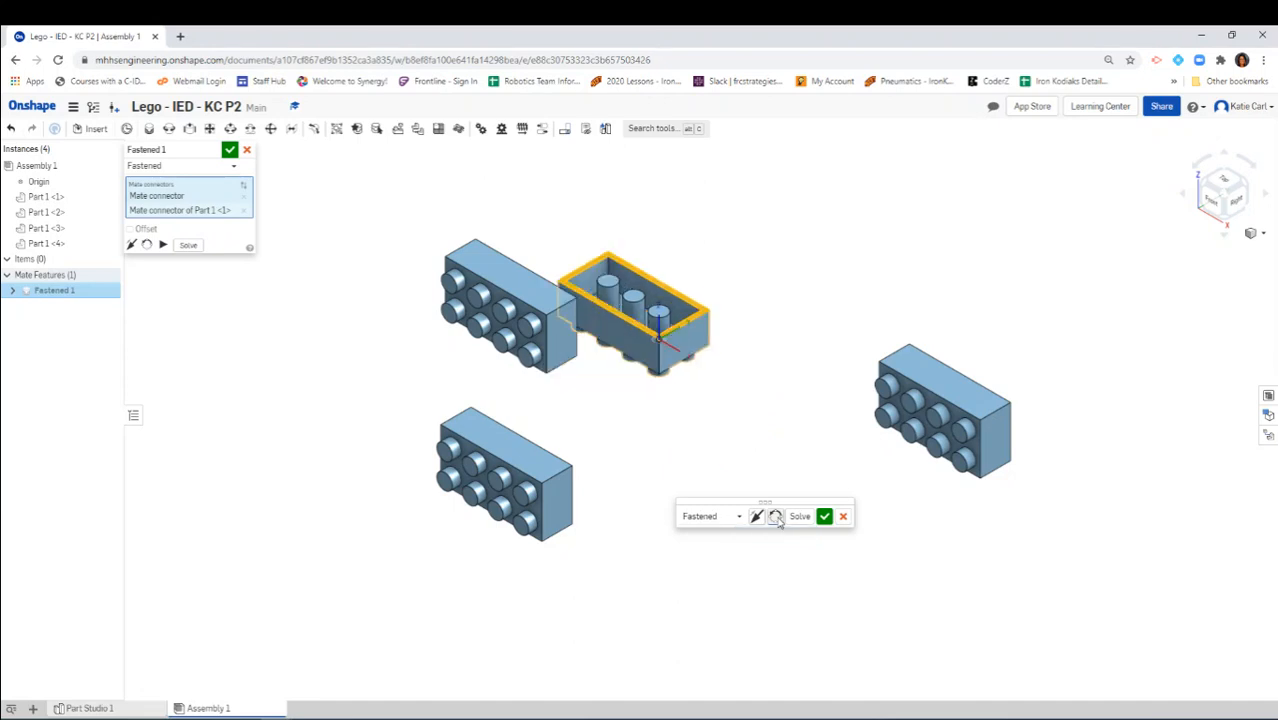
{"action": "left_click", "coordinate": [776, 517]}
{"action": "left_click", "coordinate": [776, 517]}
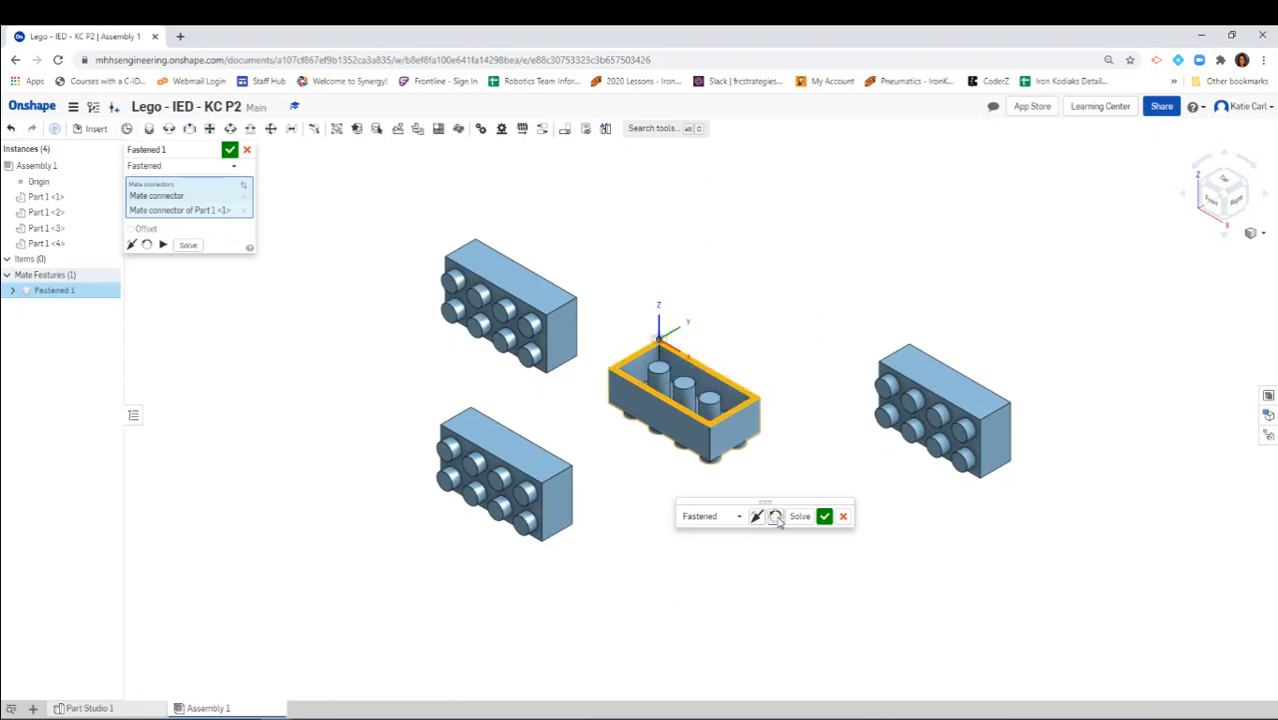
{"action": "left_click", "coordinate": [777, 518]}
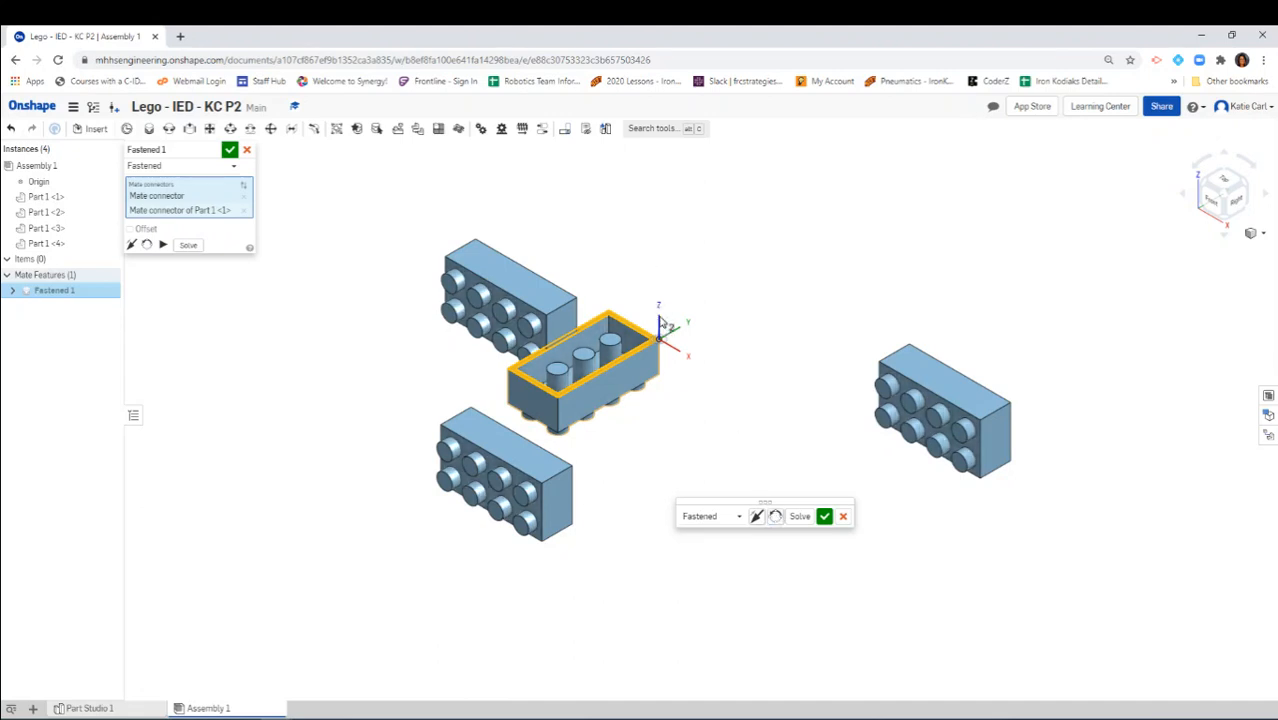
{"action": "left_click", "coordinate": [780, 518]}
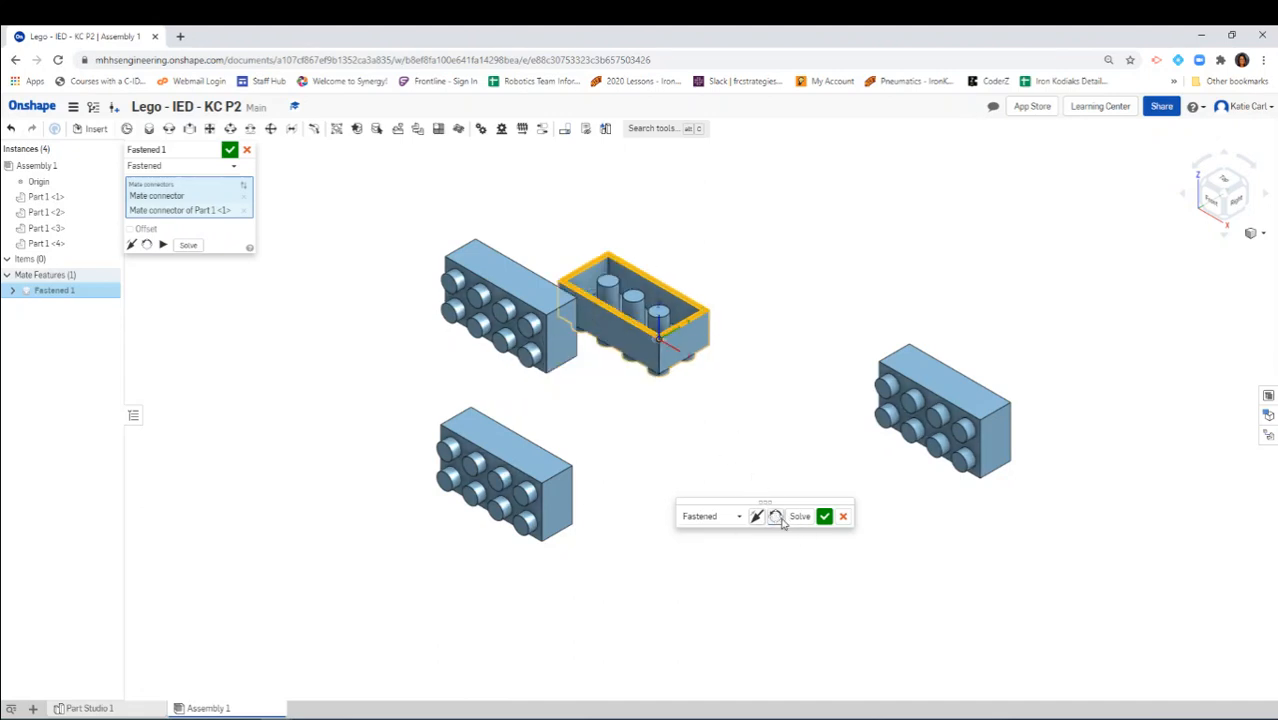
{"action": "left_click", "coordinate": [778, 517]}
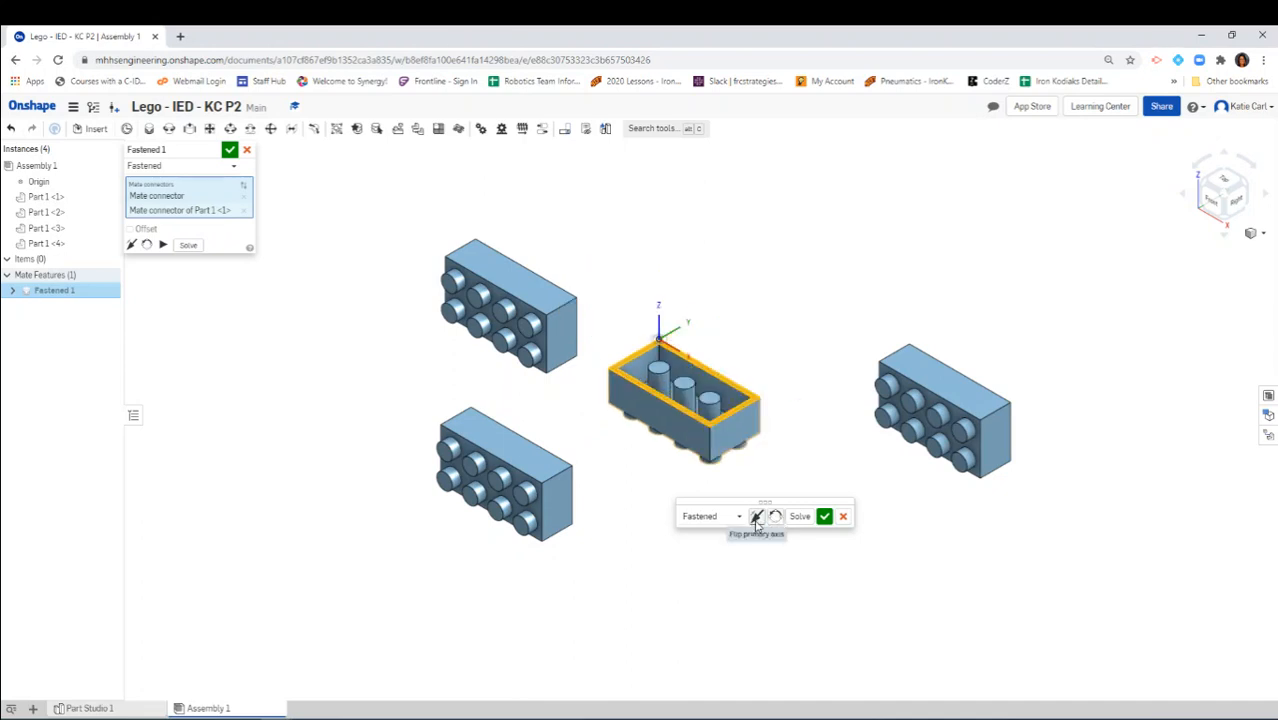
Flip the primary axis of the first brick's Fastened mate so its studs face up, and accept the mate.
{"action": "left_click", "coordinate": [756, 517]}
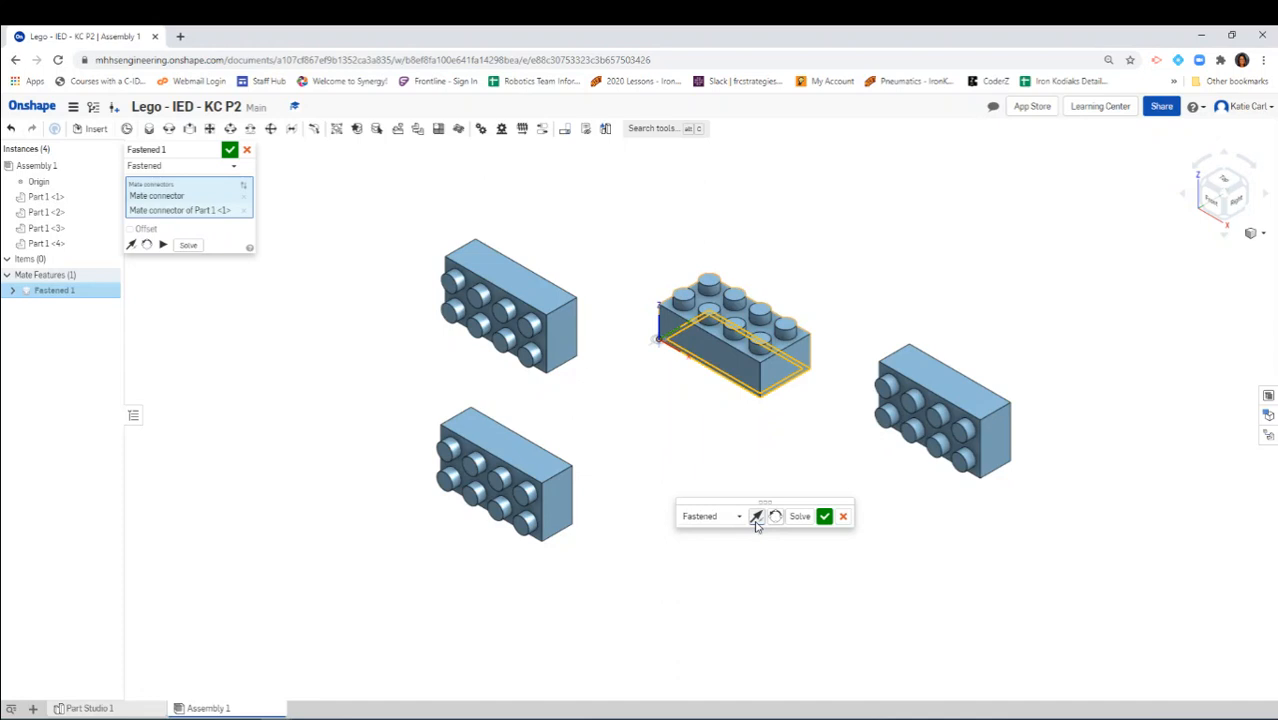
{"action": "left_click", "coordinate": [757, 524]}
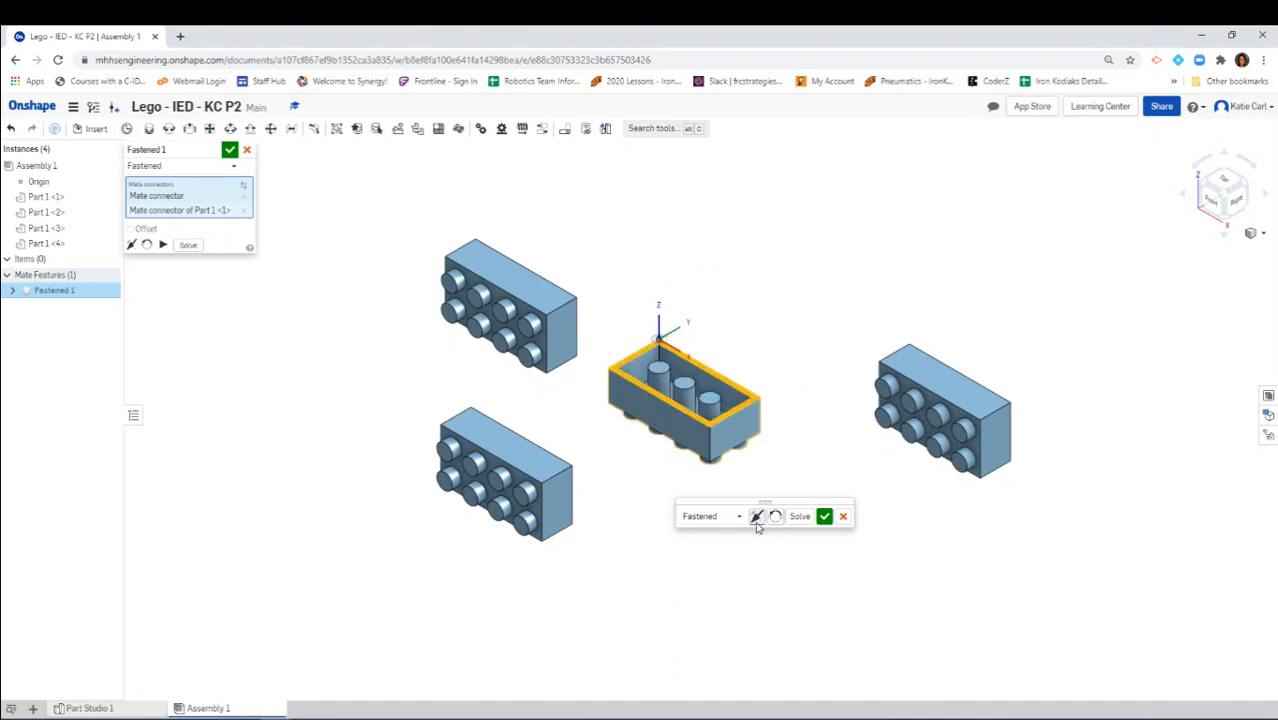
{"action": "left_click", "coordinate": [757, 522]}
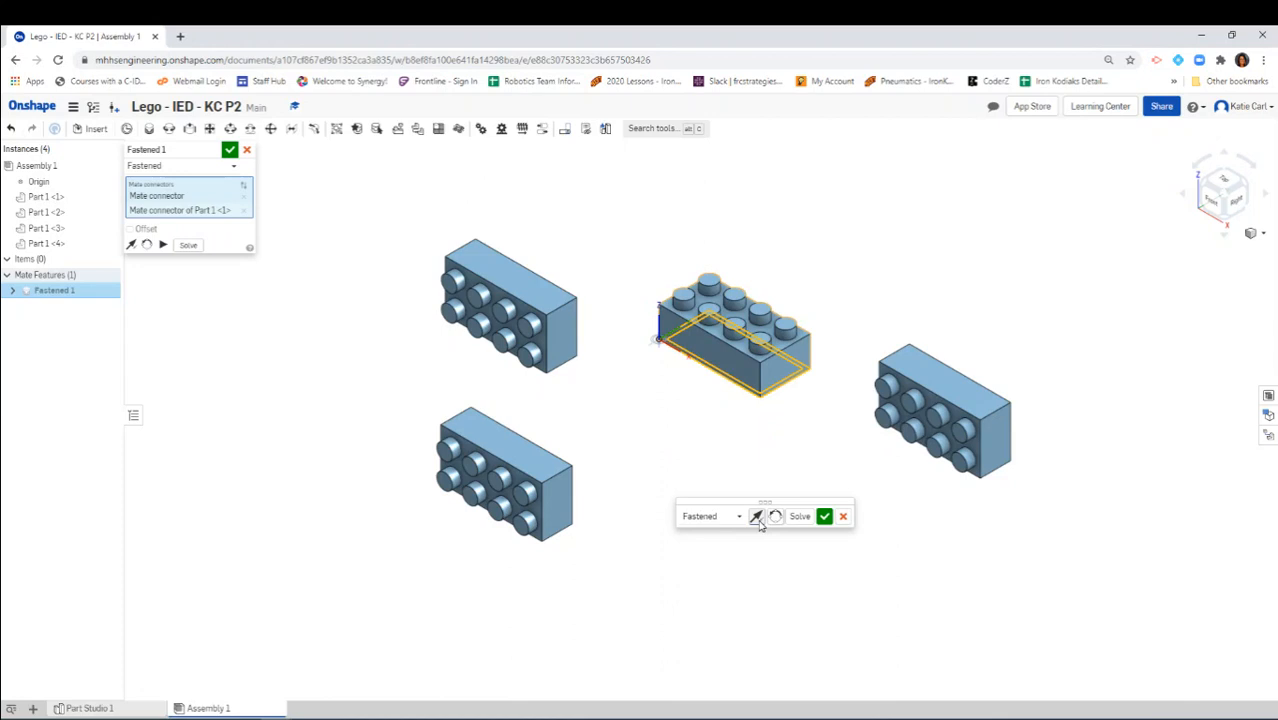
{"action": "left_click", "coordinate": [757, 522]}
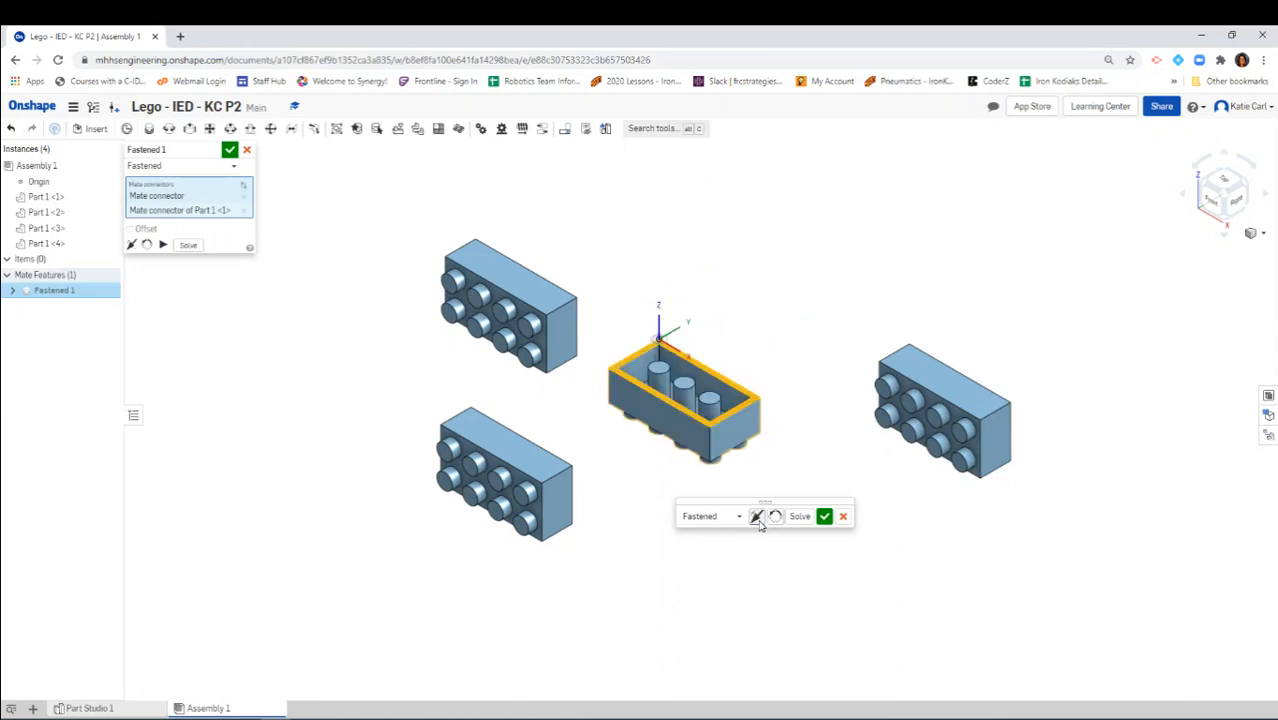
{"action": "left_click", "coordinate": [757, 522]}
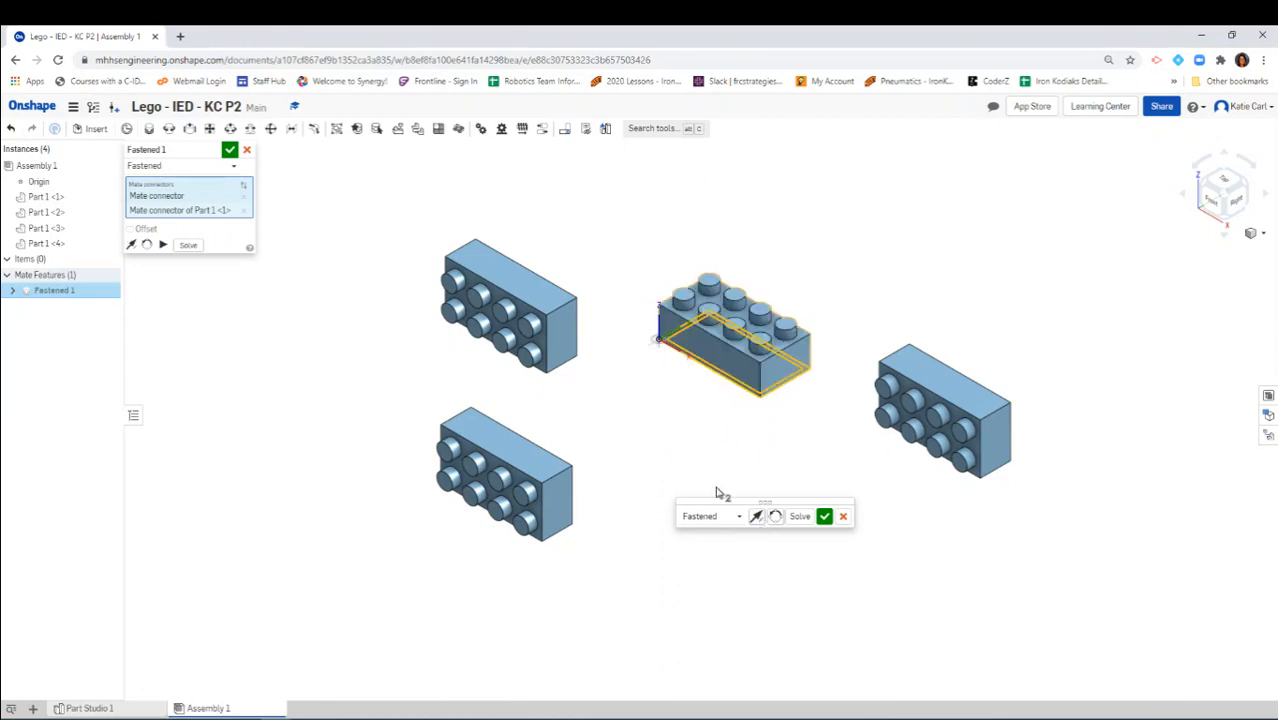
{"action": "left_click", "coordinate": [757, 518]}
{"action": "left_click", "coordinate": [757, 518]}
{"action": "left_click", "coordinate": [757, 518]}
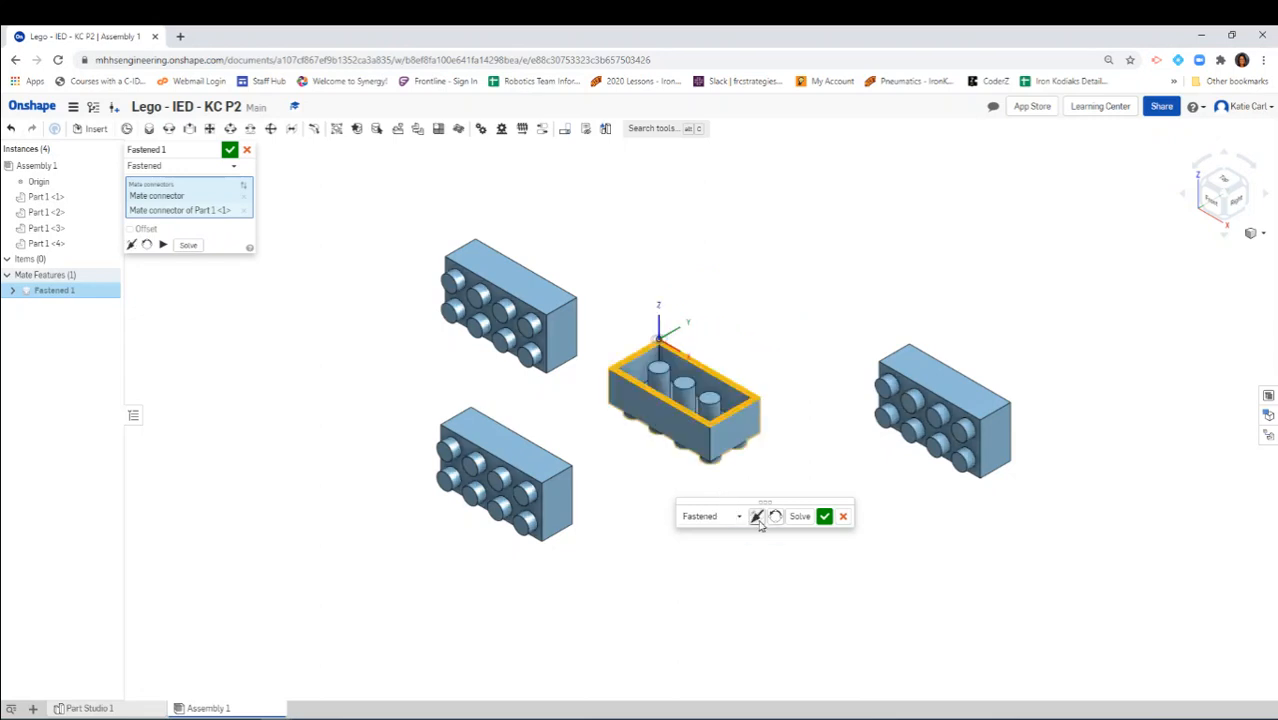
{"action": "left_click", "coordinate": [757, 518]}
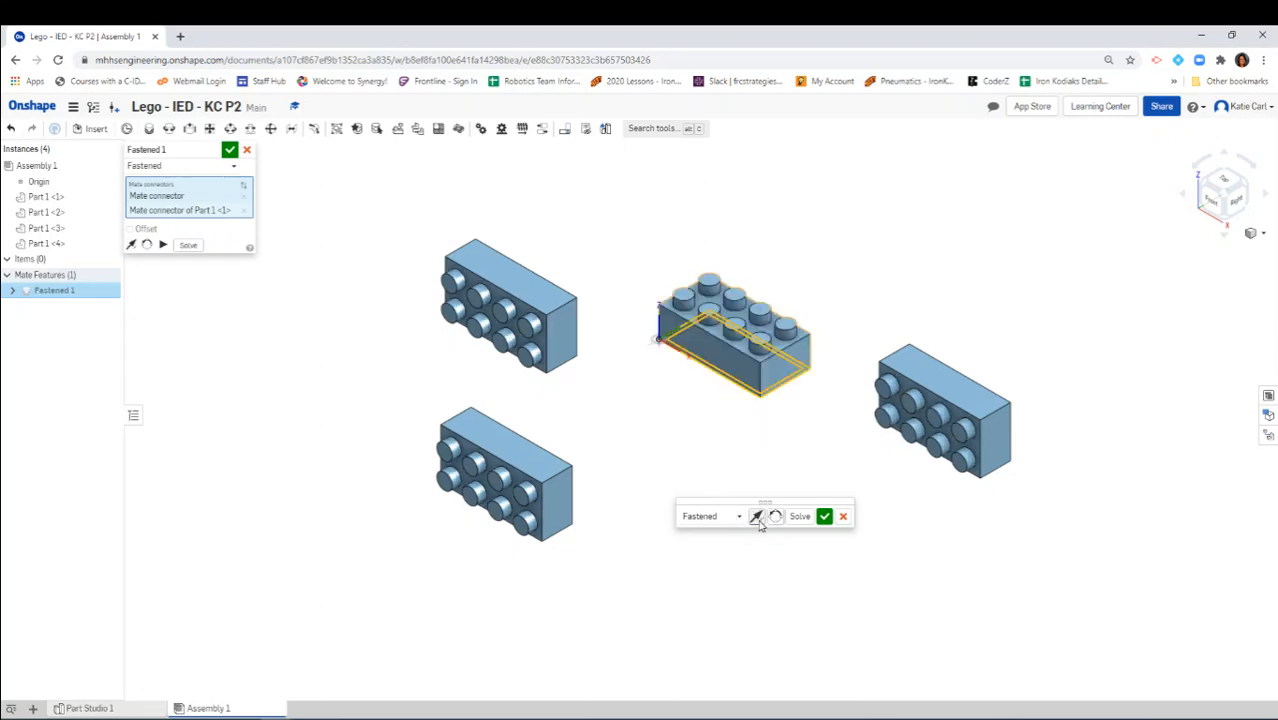
{"action": "right_click_drag", "start_coordinate": [875, 615], "coordinate": [884, 606]}
{"action": "mouse_move", "coordinate": [898, 590]}
{"action": "right_mouse_down"}
{"action": "mouse_move", "coordinate": [927, 527]}
{"action": "mouse_move", "coordinate": [902, 618]}
{"action": "mouse_move", "coordinate": [876, 619]}
{"action": "mouse_move", "coordinate": [895, 600]}
{"action": "right_mouse_up"}
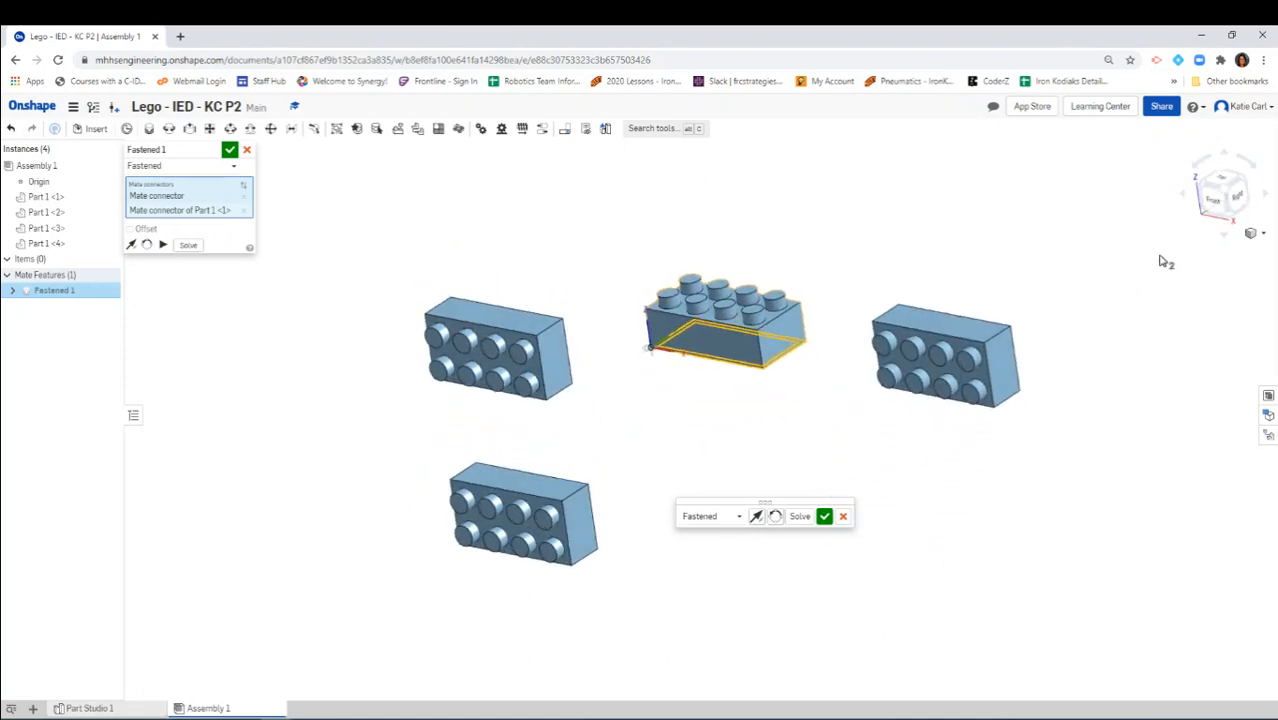
{"action": "left_click", "coordinate": [1217, 200]}
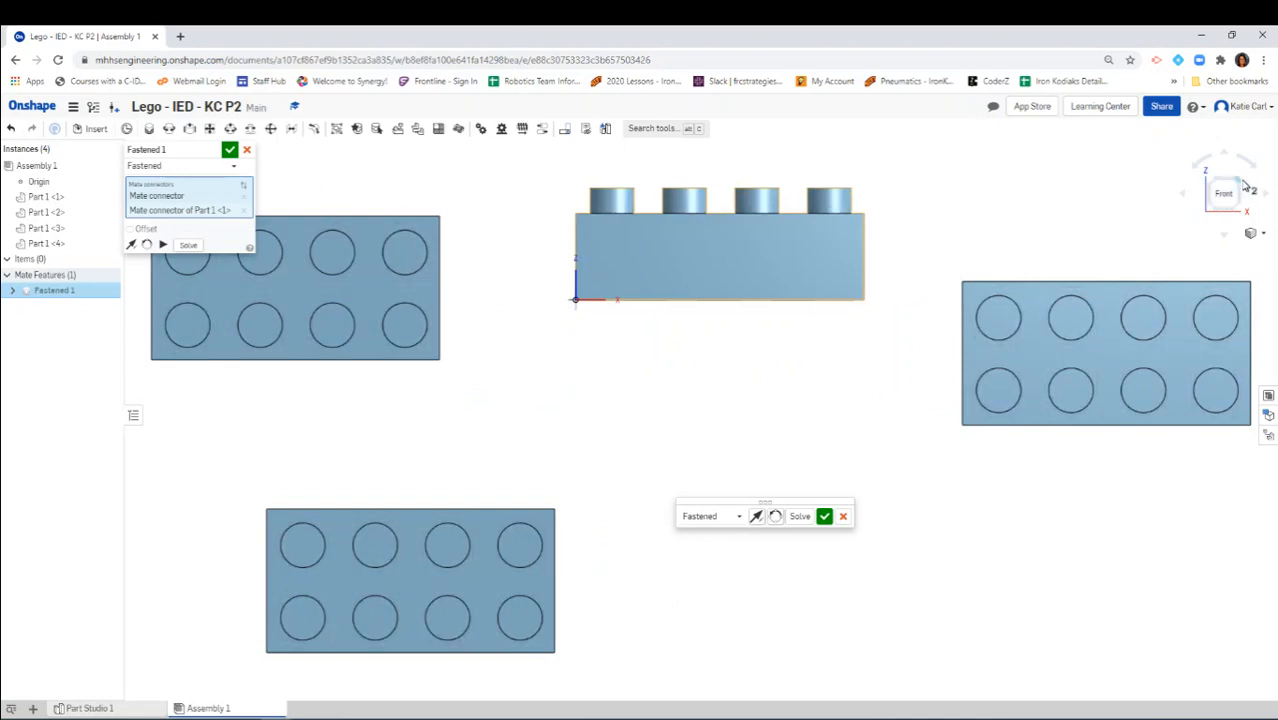
{"action": "left_click", "coordinate": [1243, 185]}
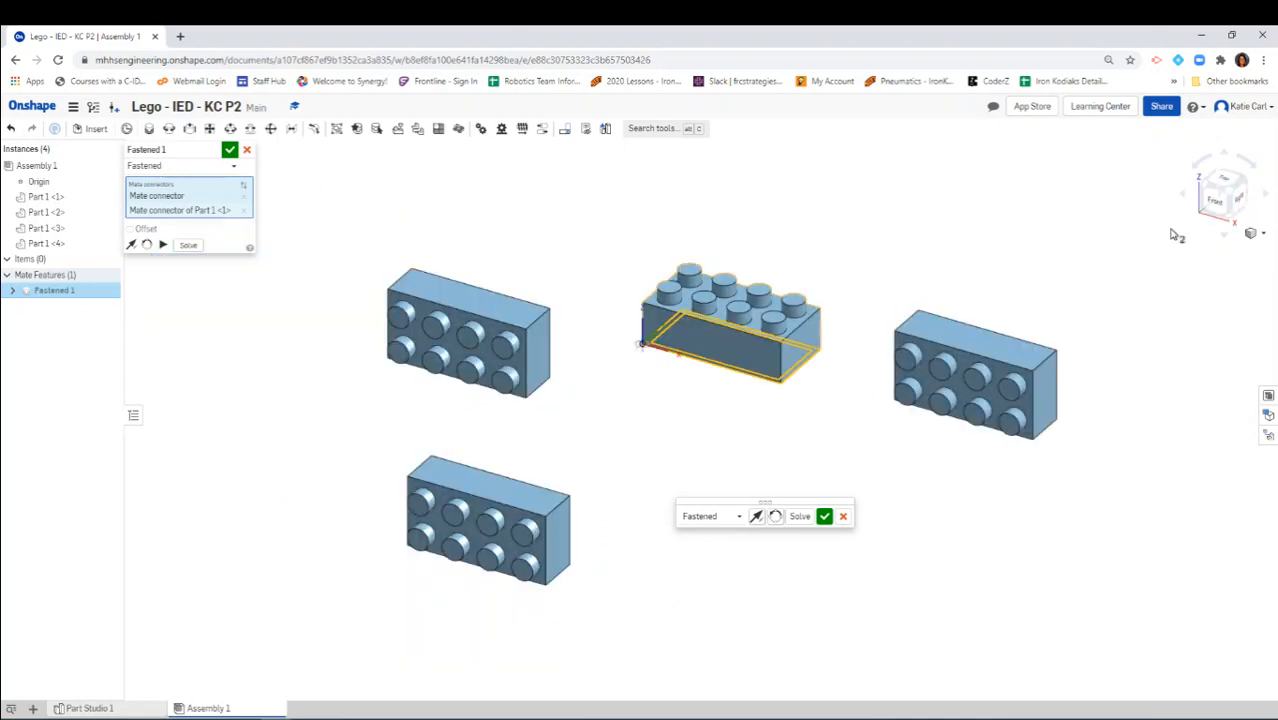
{"action": "left_click", "coordinate": [824, 516]}
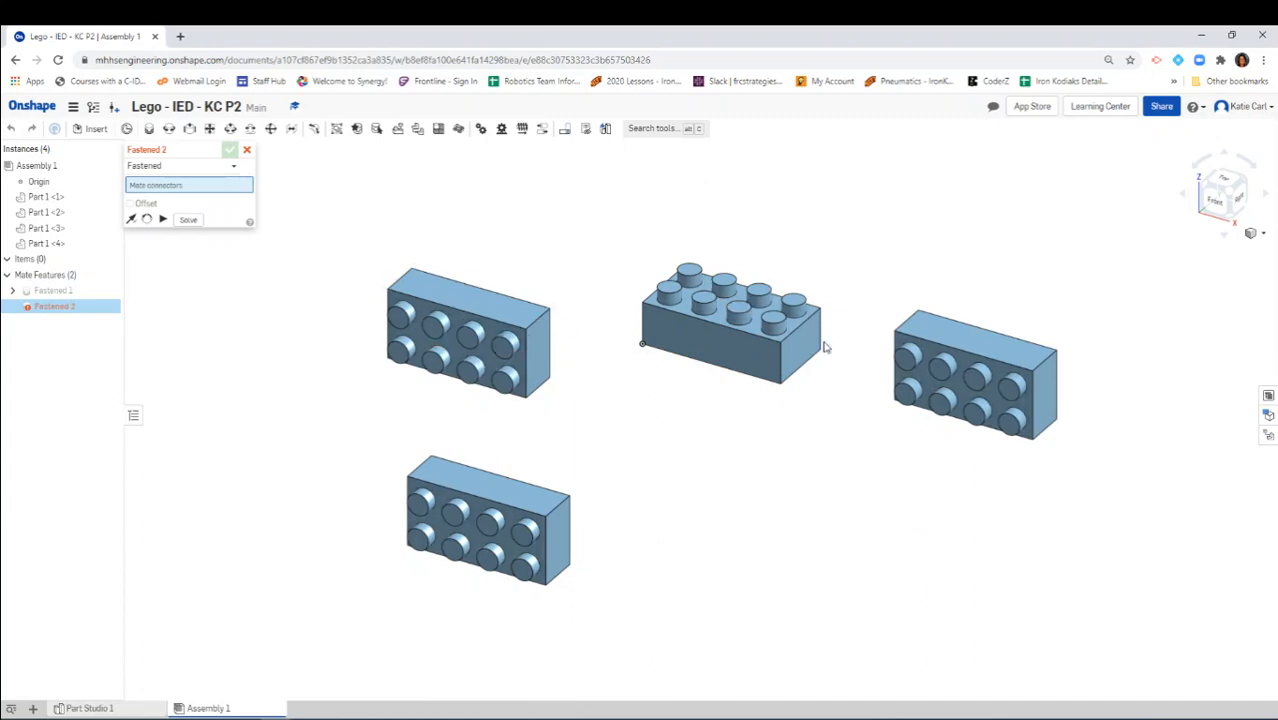
{"action": "left_click", "coordinate": [247, 151]}
Reopen the first brick's Fastened mate to inspect its Offset options, leaving Offset turned off.
{"action": "mouse_move", "coordinate": [51, 294]}
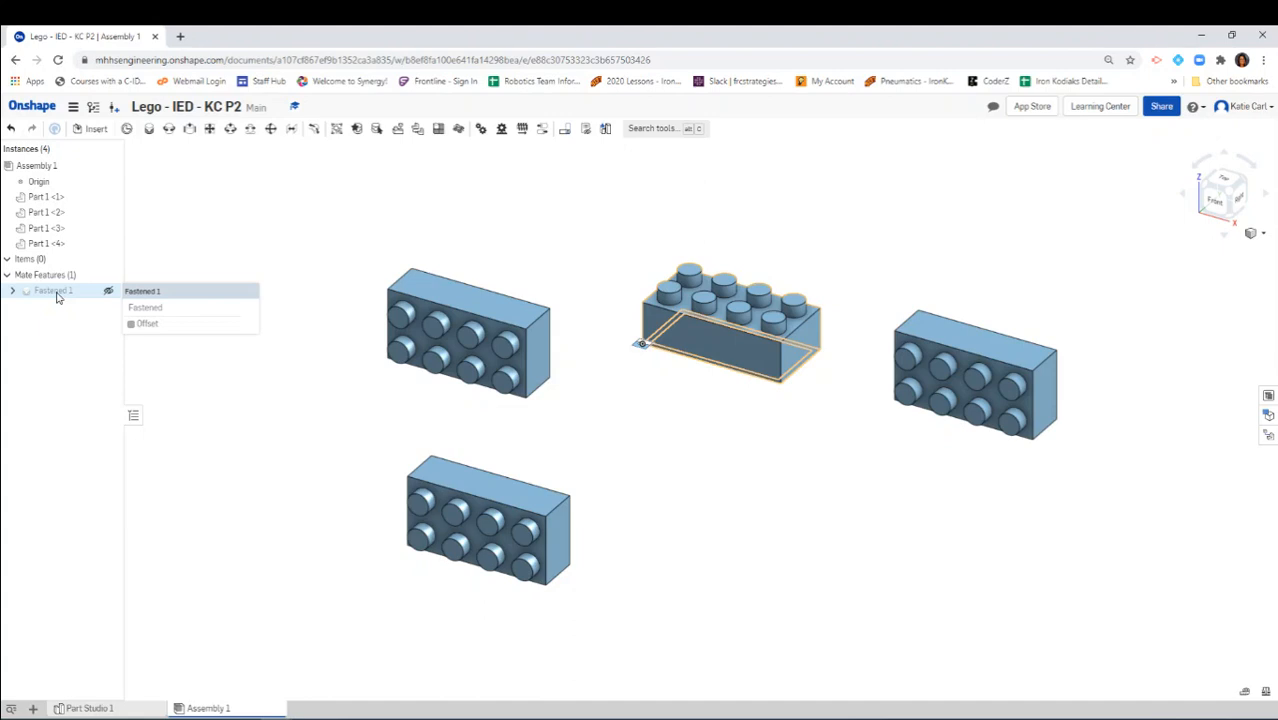
{"action": "double_click", "coordinate": [57, 291]}
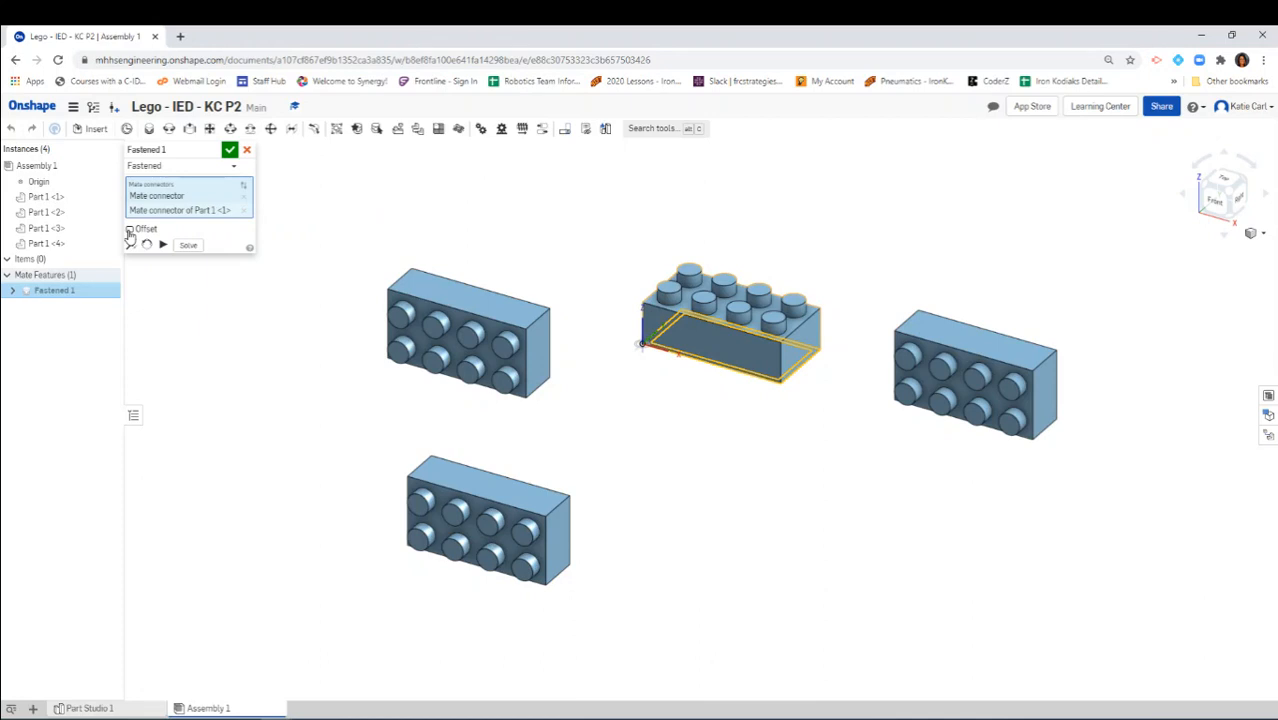
{"action": "left_click", "coordinate": [133, 230]}
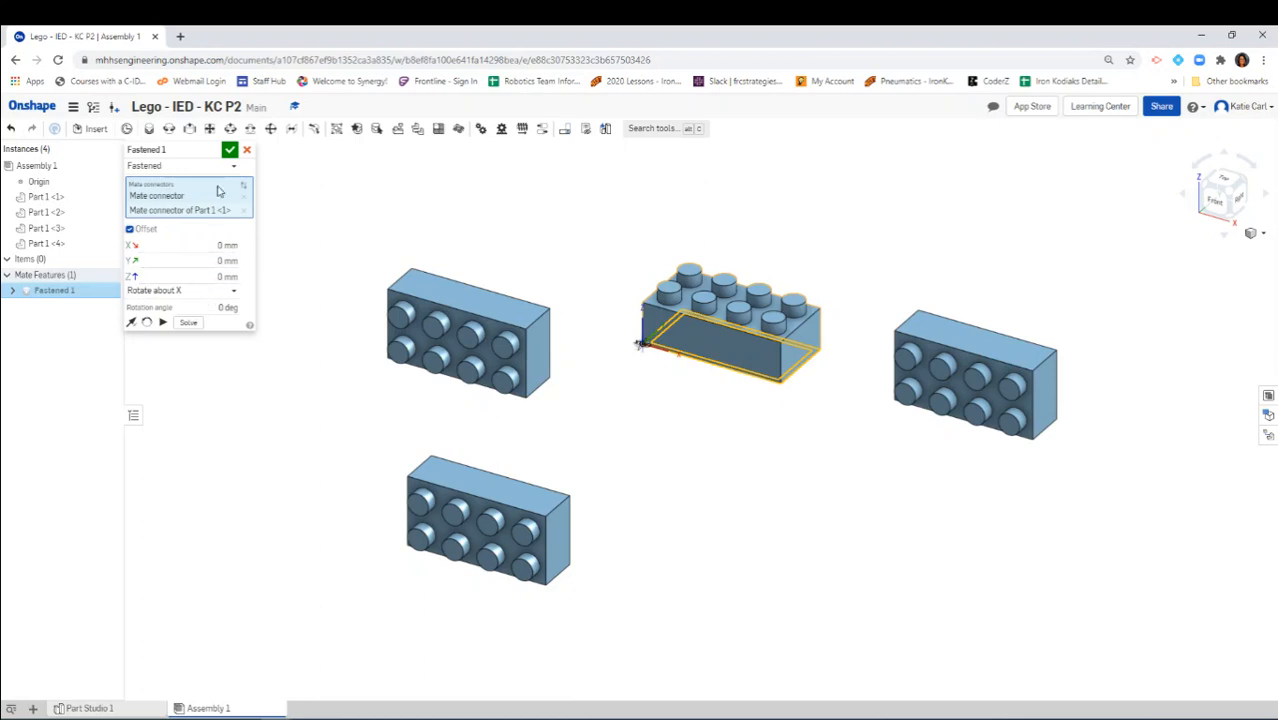
{"action": "left_click", "coordinate": [130, 230]}
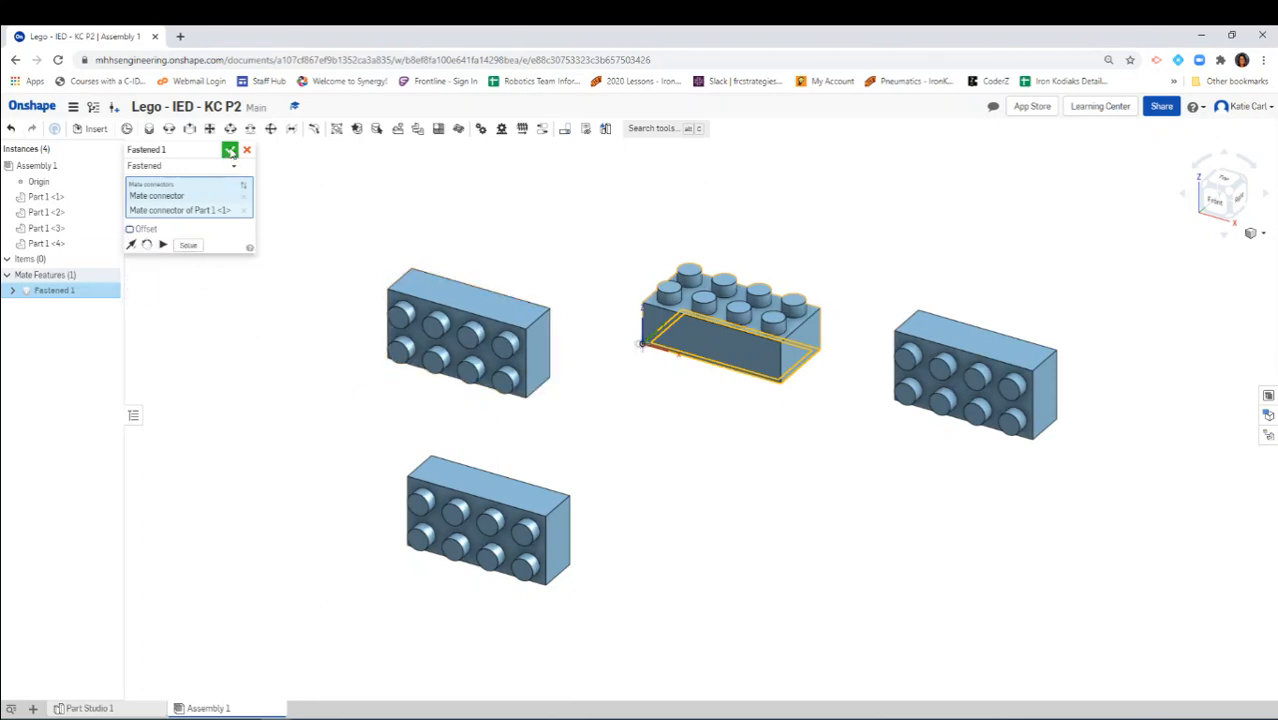
{"action": "left_click", "coordinate": [230, 150]}
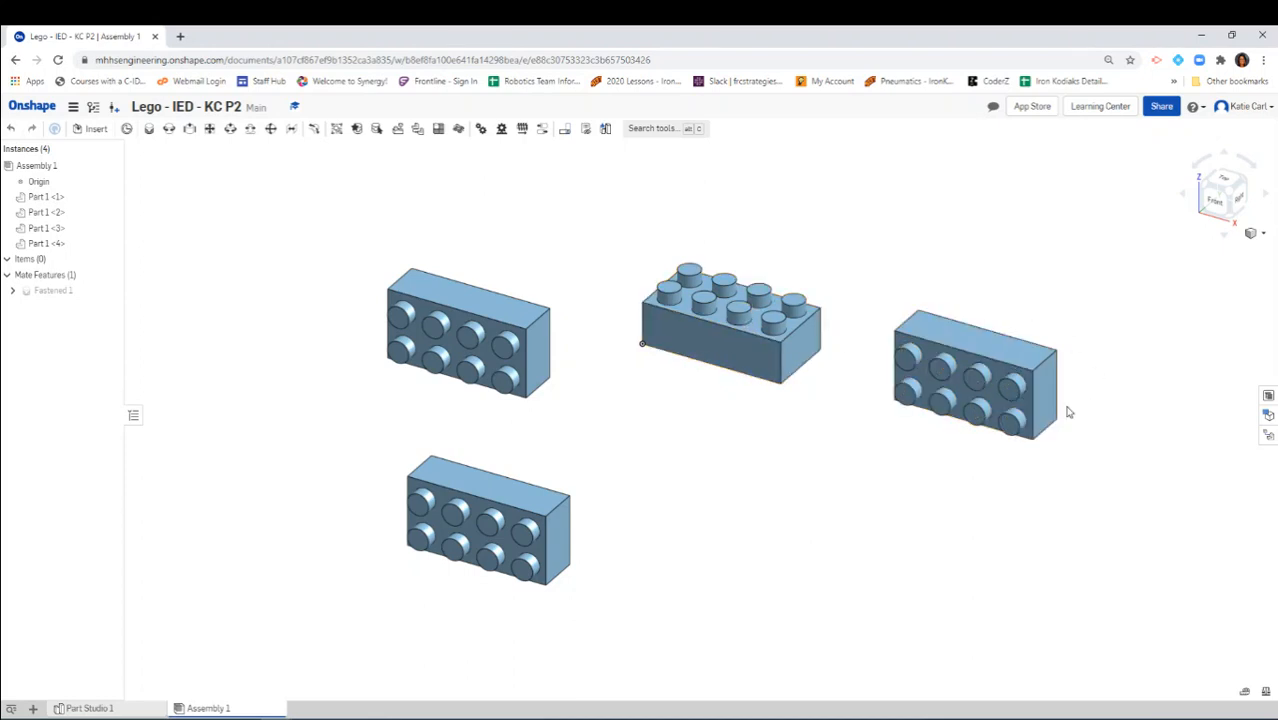
Move the three unmated bricks farther away from the fastened brick.
{"action": "left_click_drag", "start_coordinate": [1040, 405], "coordinate": [1162, 406]}
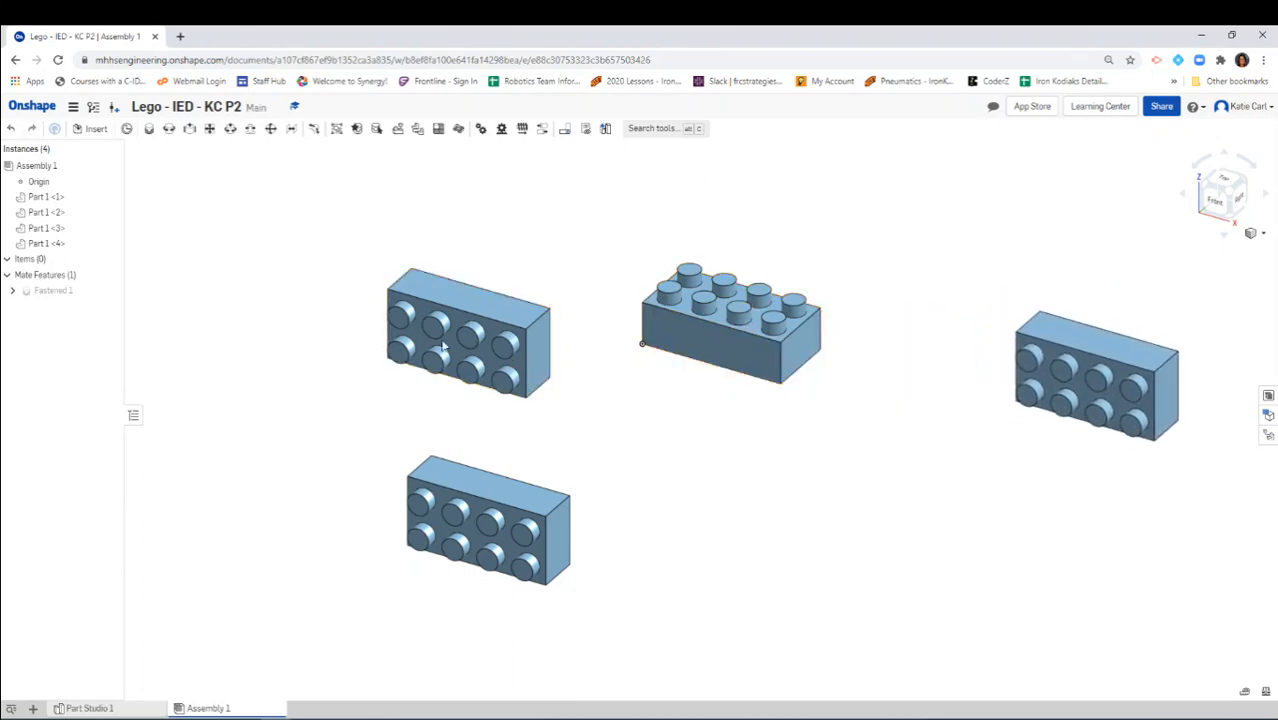
{"action": "left_click_drag", "start_coordinate": [443, 345], "coordinate": [357, 285]}
{"action": "left_click_drag", "start_coordinate": [410, 495], "coordinate": [342, 470]}
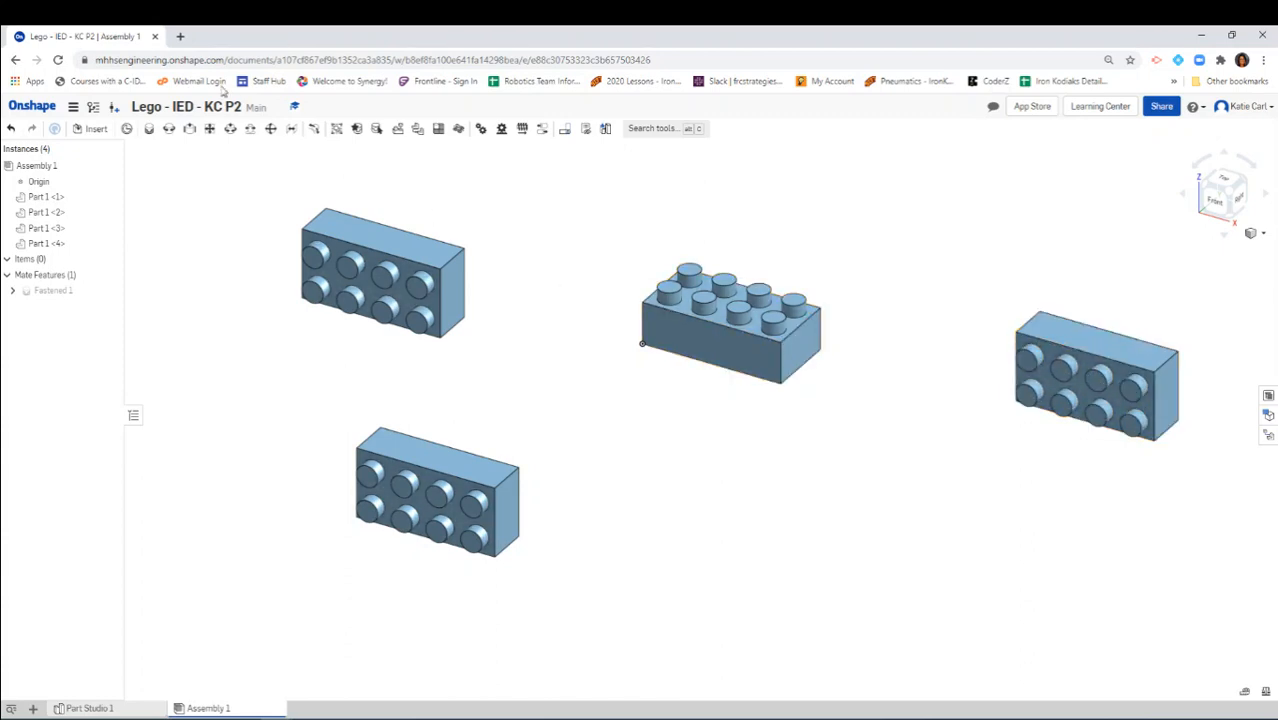
Create a Fastened mate between the center of the first brick's end face and the center of the fourth brick's facing end face.
{"action": "left_click", "coordinate": [147, 132]}
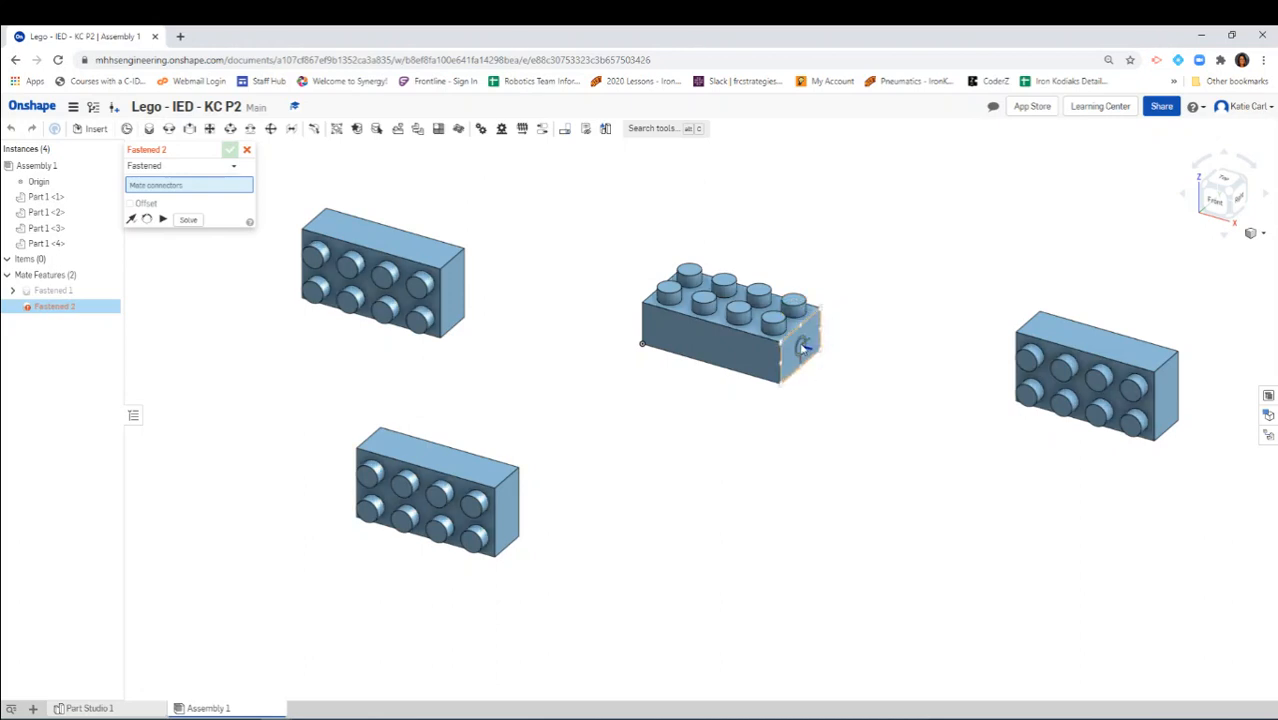
{"action": "left_click", "coordinate": [803, 348]}
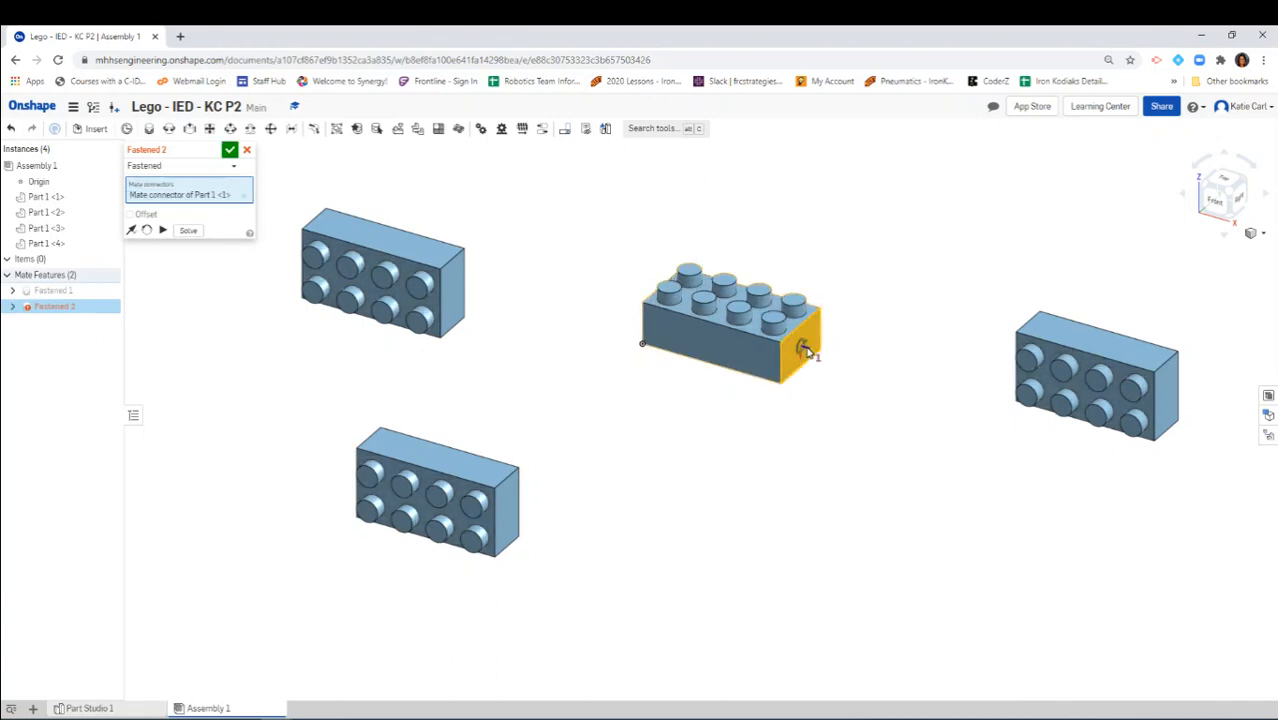
{"action": "right_click_drag", "start_coordinate": [977, 416], "coordinate": [1042, 413]}
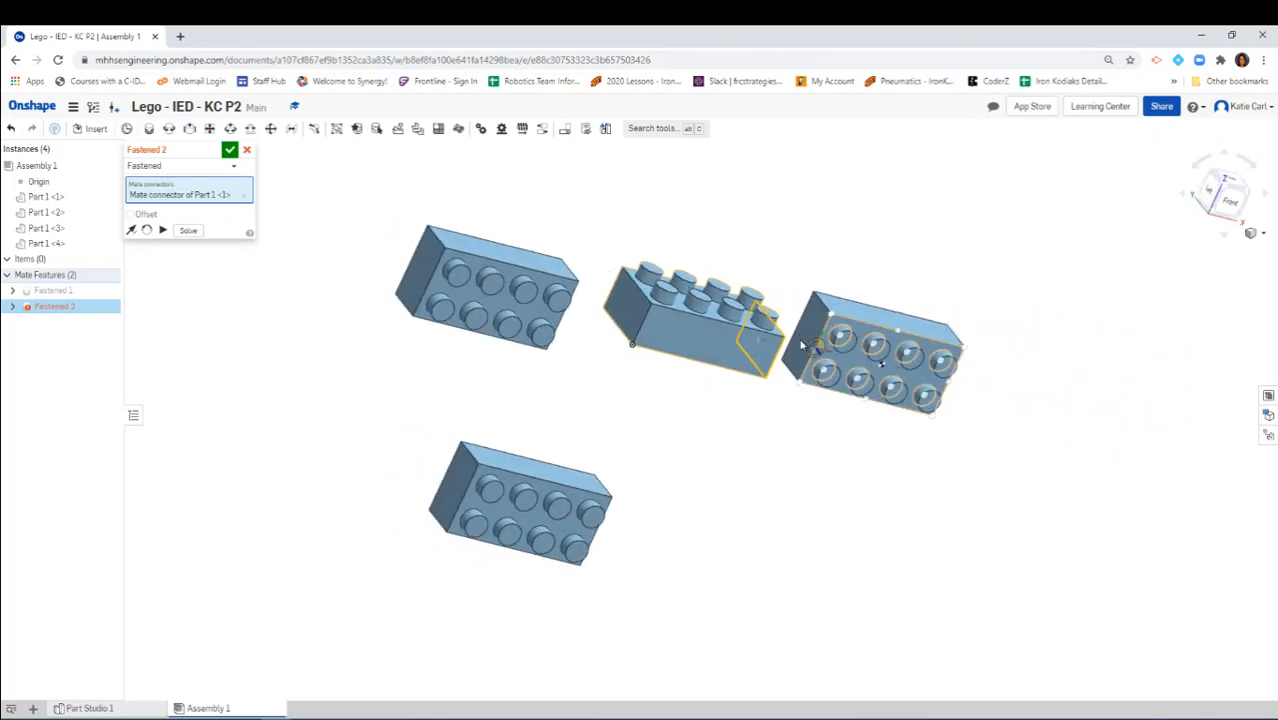
{"action": "scroll", "coordinate": [818, 326], "scroll_direction": "up", "scroll_amount": 10}
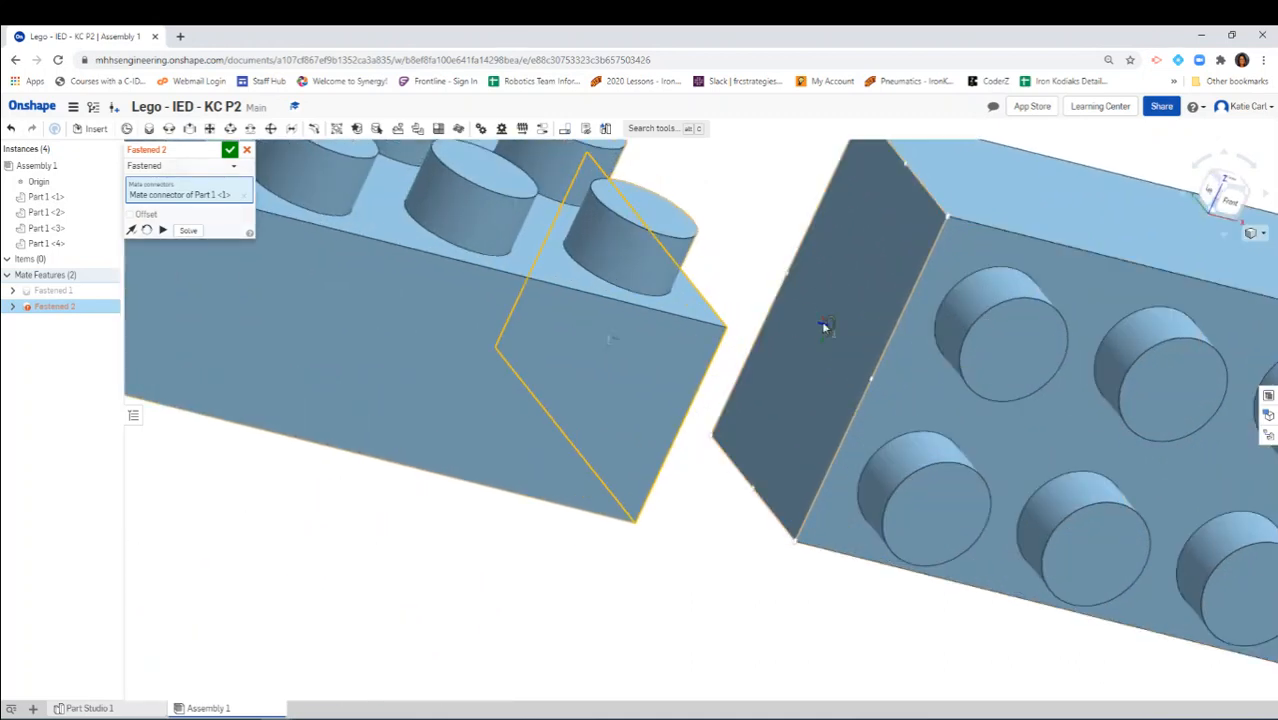
{"action": "left_click", "coordinate": [828, 327]}
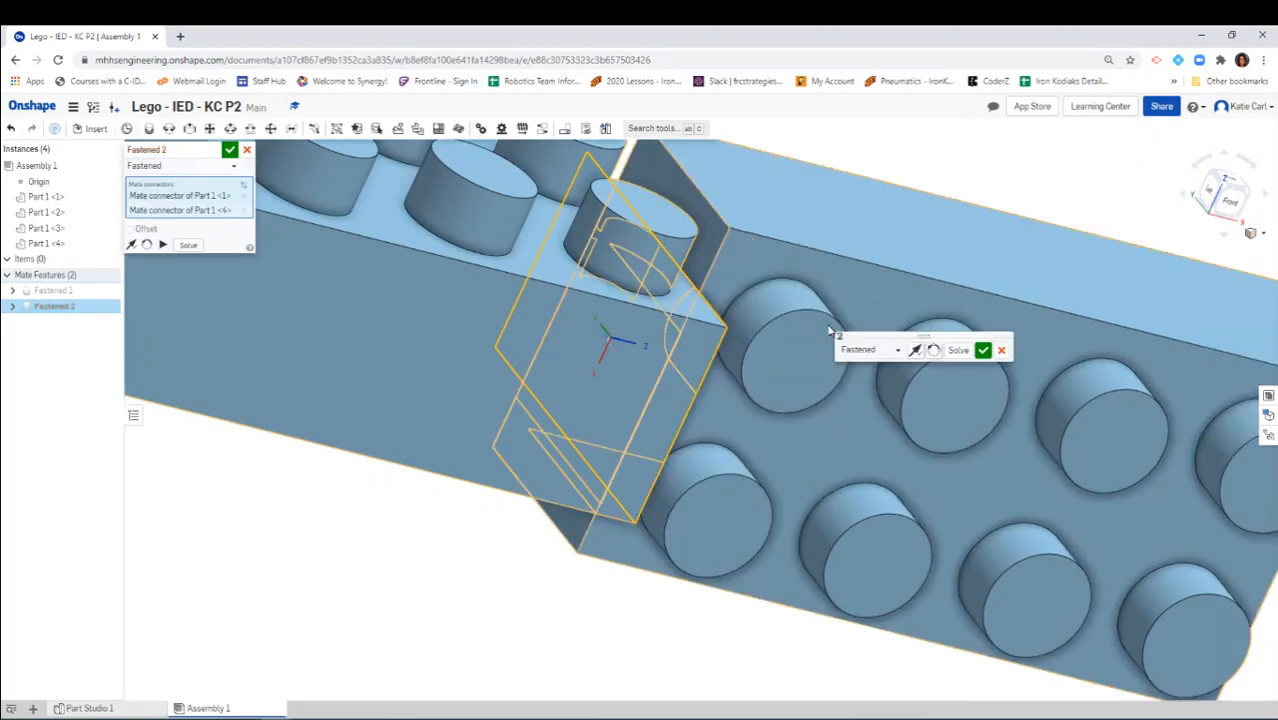
Reorient the secondary axis of the second Fastened mate until the fourth brick's studs face up, and accept it.
{"action": "scroll", "coordinate": [685, 625], "scroll_direction": "down", "scroll_amount": 10}
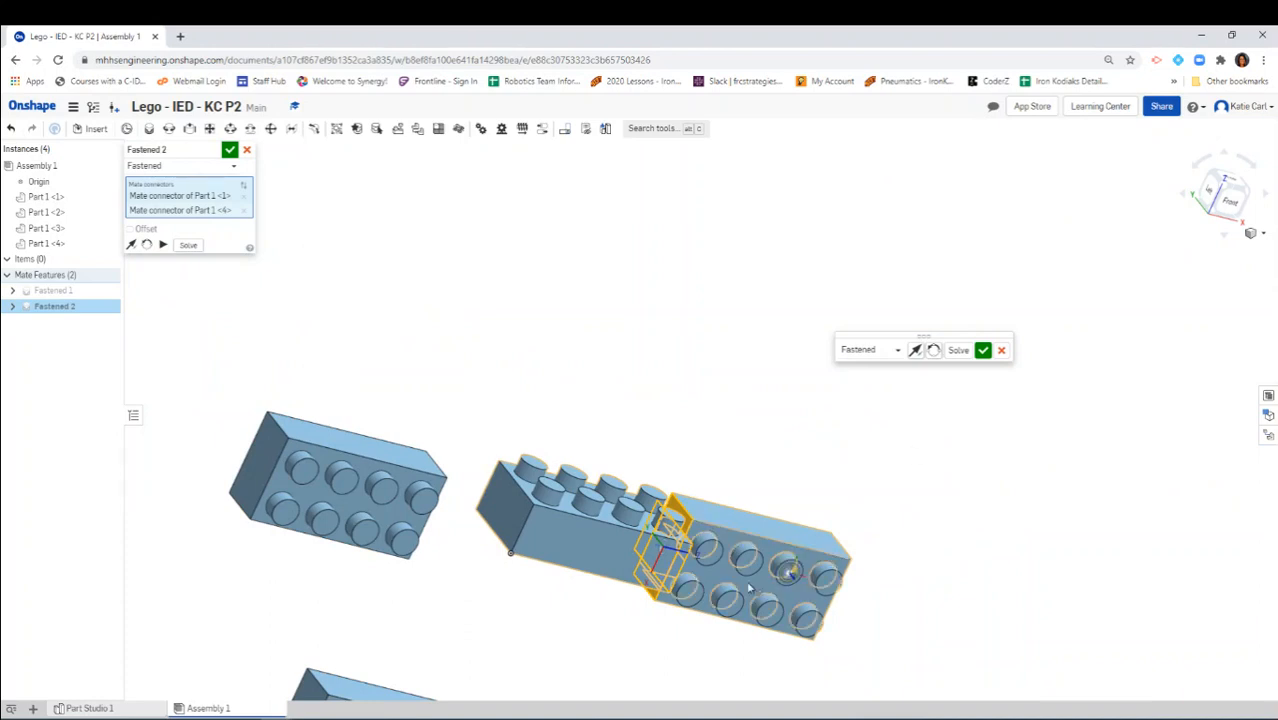
{"action": "left_click", "coordinate": [934, 351]}
{"action": "left_click", "coordinate": [934, 351]}
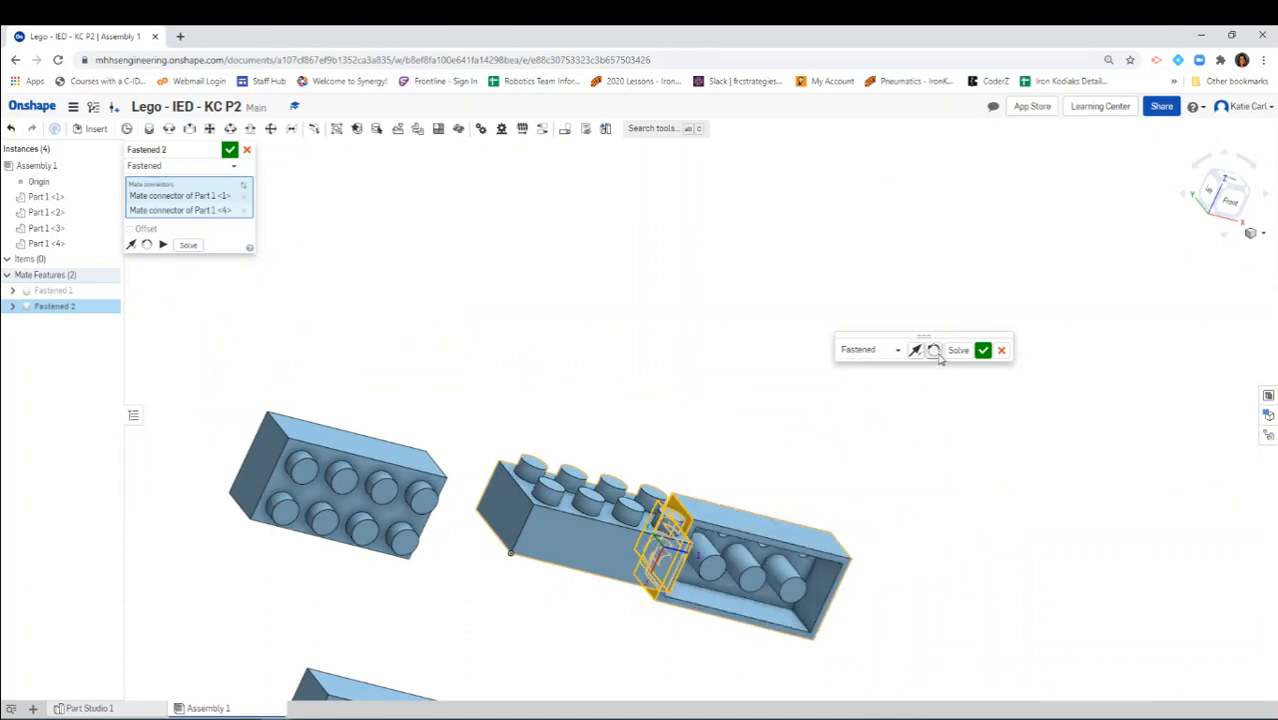
{"action": "left_click", "coordinate": [934, 351]}
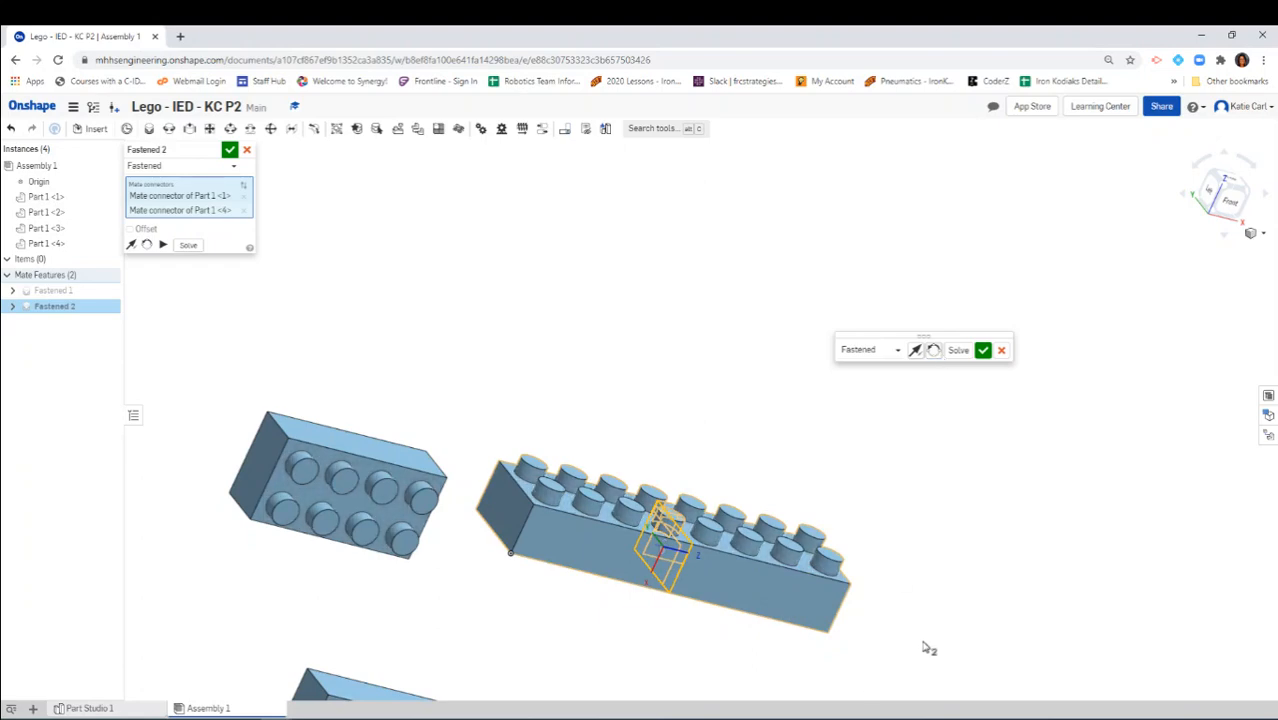
{"action": "right_click_drag", "start_coordinate": [924, 648], "coordinate": [690, 642]}
{"action": "left_click", "coordinate": [983, 352]}
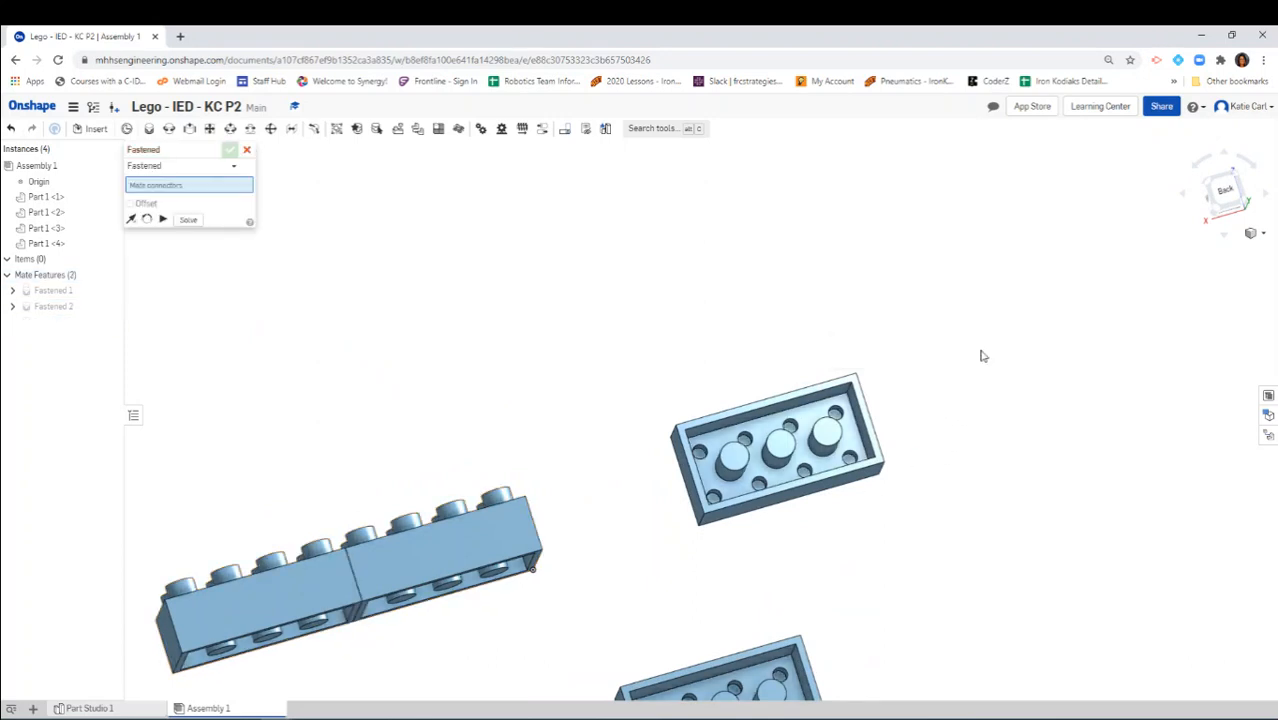
Discard the empty Fastened mate and move the lower loose brick closer to the two fastened bricks.
{"action": "left_click", "coordinate": [1209, 195]}
{"action": "left_click", "coordinate": [1209, 195]}
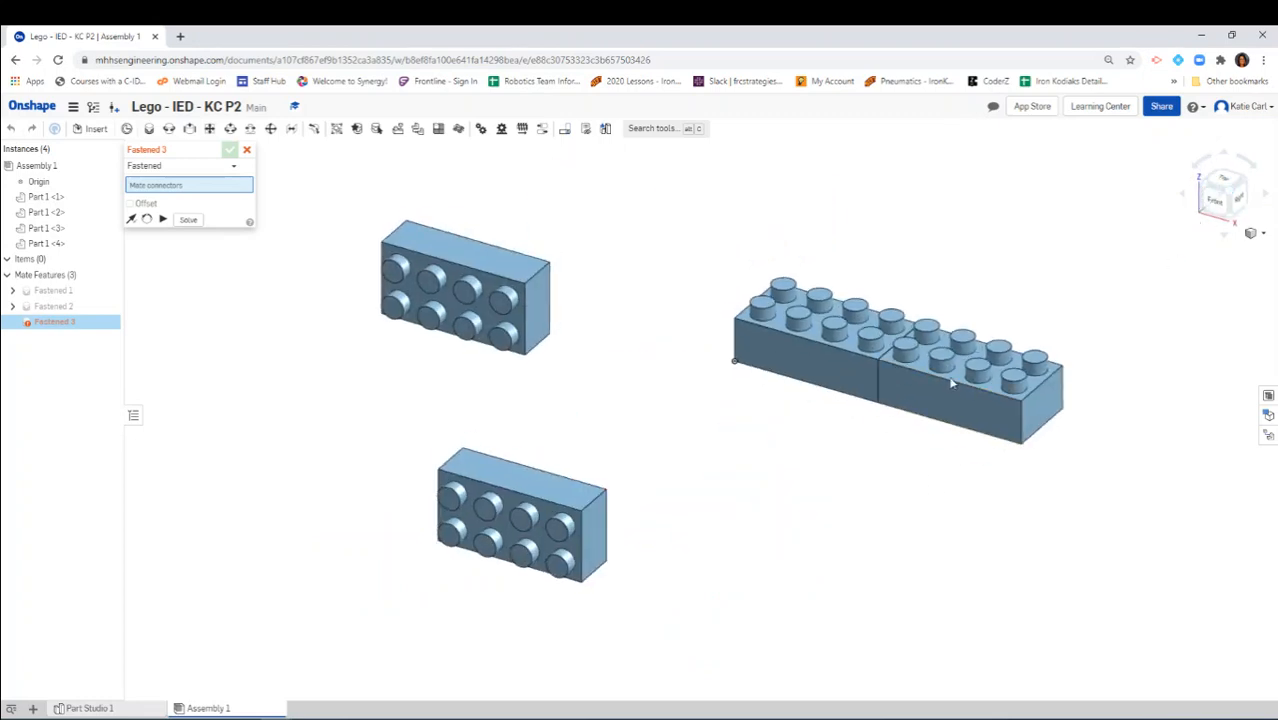
{"action": "left_click", "coordinate": [247, 150]}
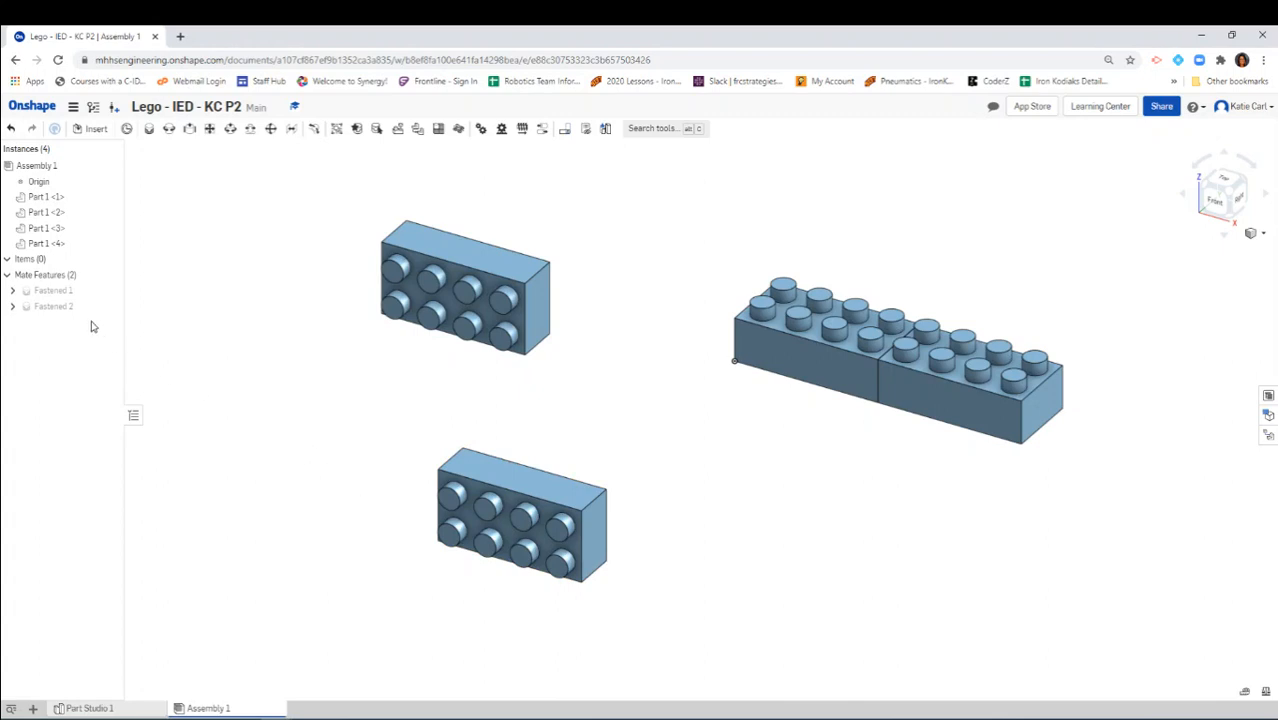
{"action": "mouse_move", "coordinate": [66, 314]}
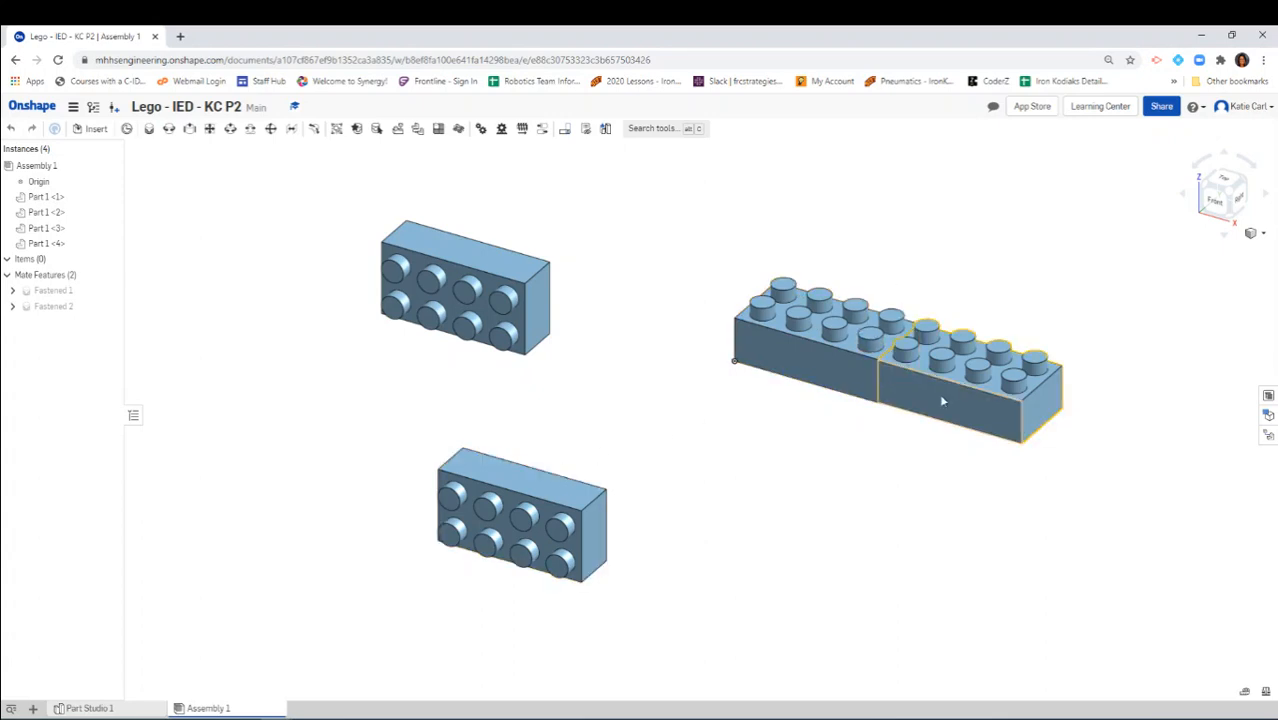
{"action": "left_click_drag", "start_coordinate": [538, 562], "coordinate": [588, 495]}
{"action": "left_click_drag", "start_coordinate": [606, 453], "coordinate": [652, 521]}
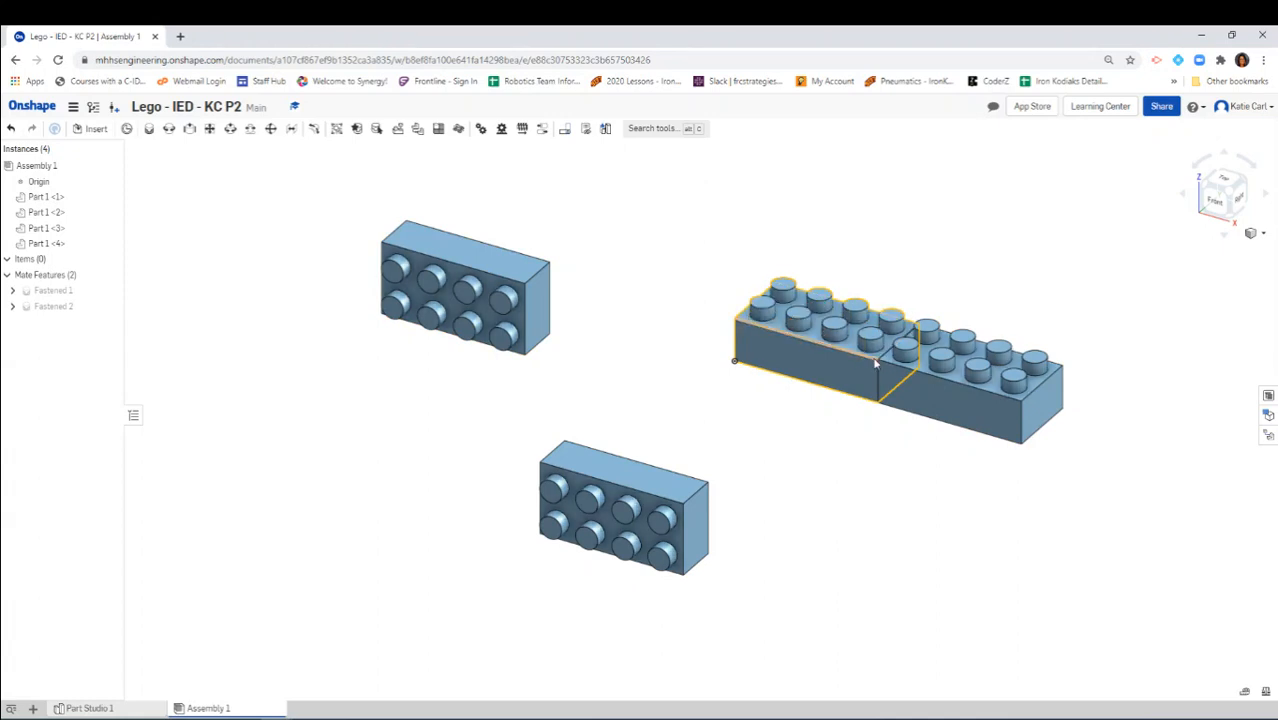
Create a Fastened mate between the fourth brick's top-face corner at the joint and the midpoint of the second brick's long outer underside edge.
{"action": "left_click", "coordinate": [148, 133]}
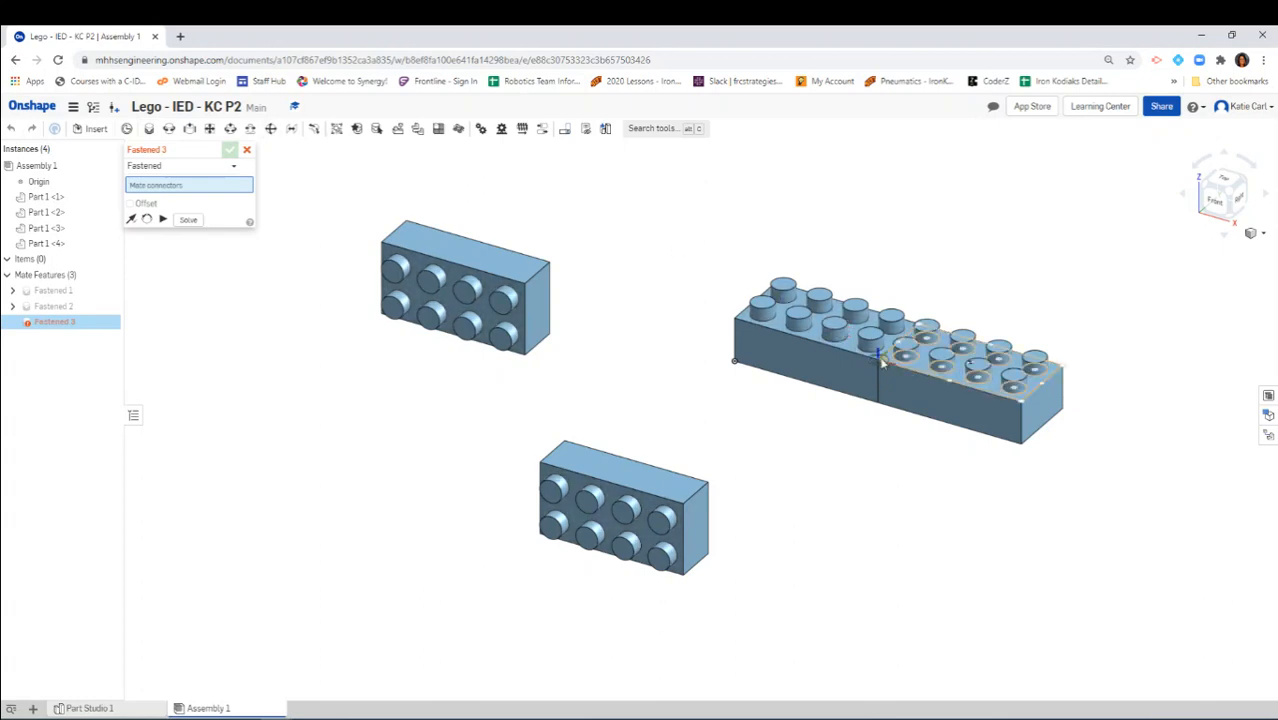
{"action": "scroll", "coordinate": [878, 362], "scroll_direction": "up", "scroll_amount": 10}
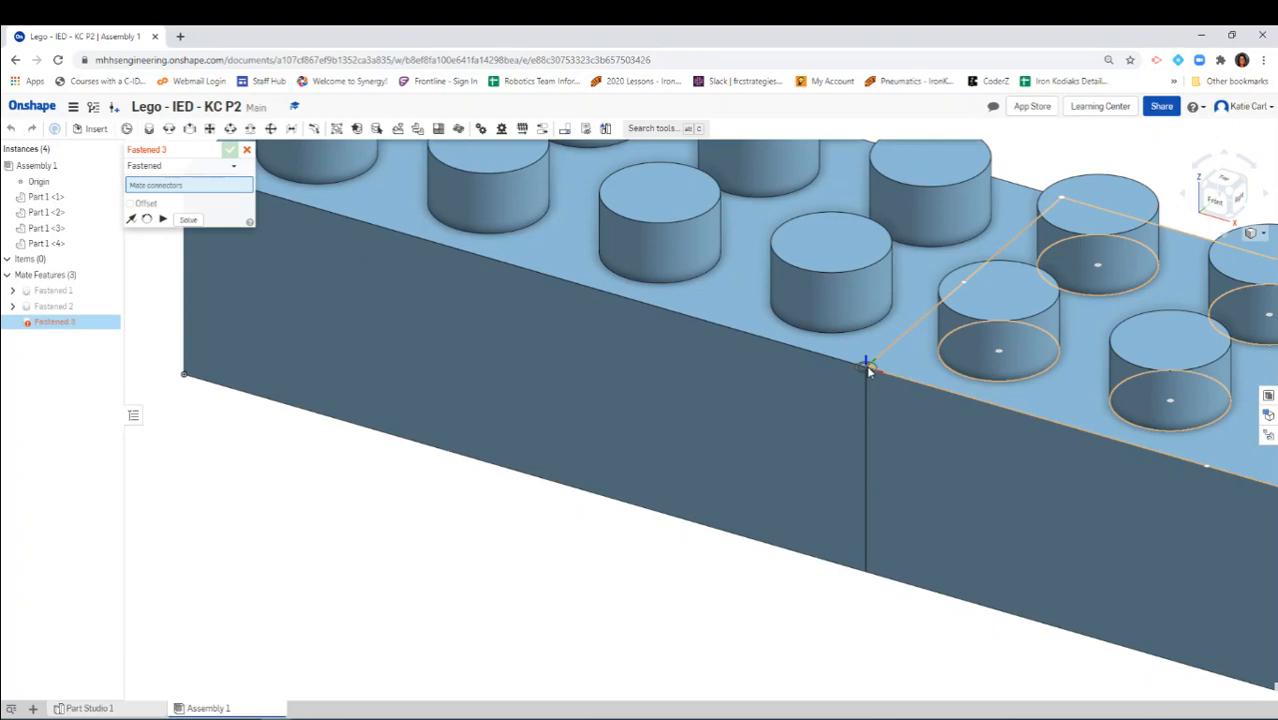
{"action": "left_click", "coordinate": [868, 370]}
{"action": "scroll", "coordinate": [565, 418], "scroll_direction": "up", "scroll_amount": 5}
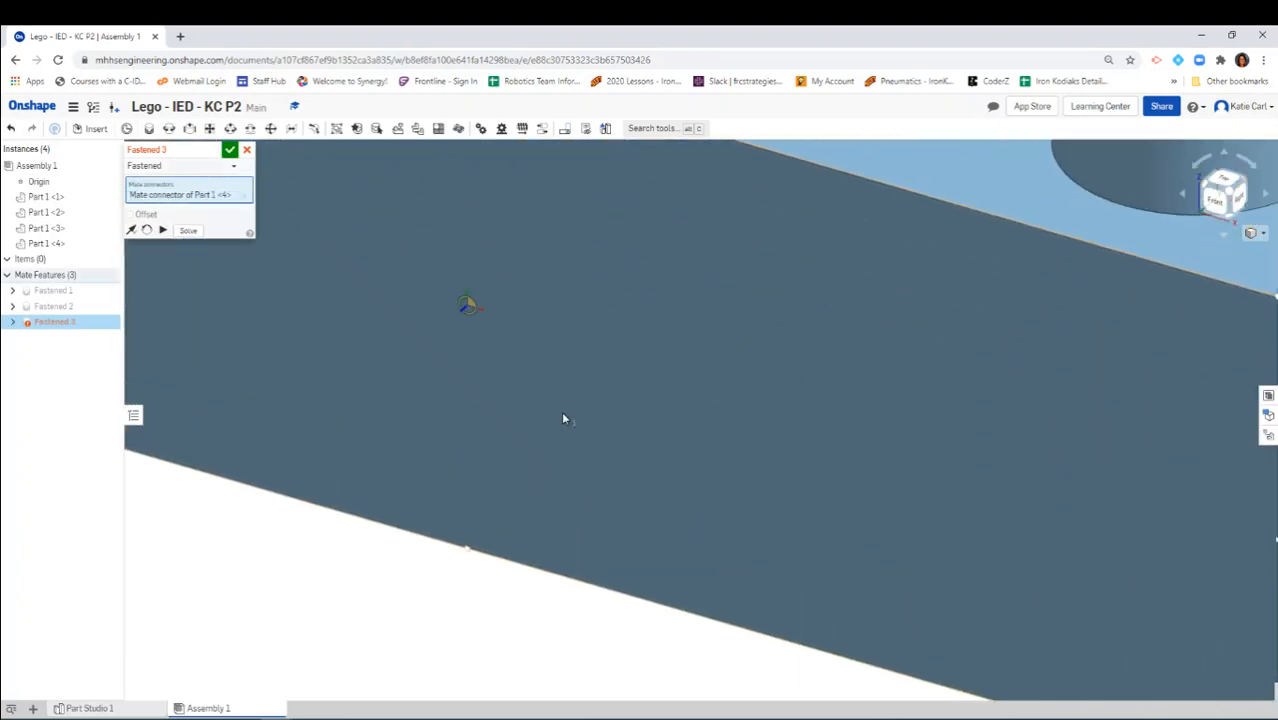
{"action": "scroll", "coordinate": [563, 418], "scroll_direction": "down", "scroll_amount": 10}
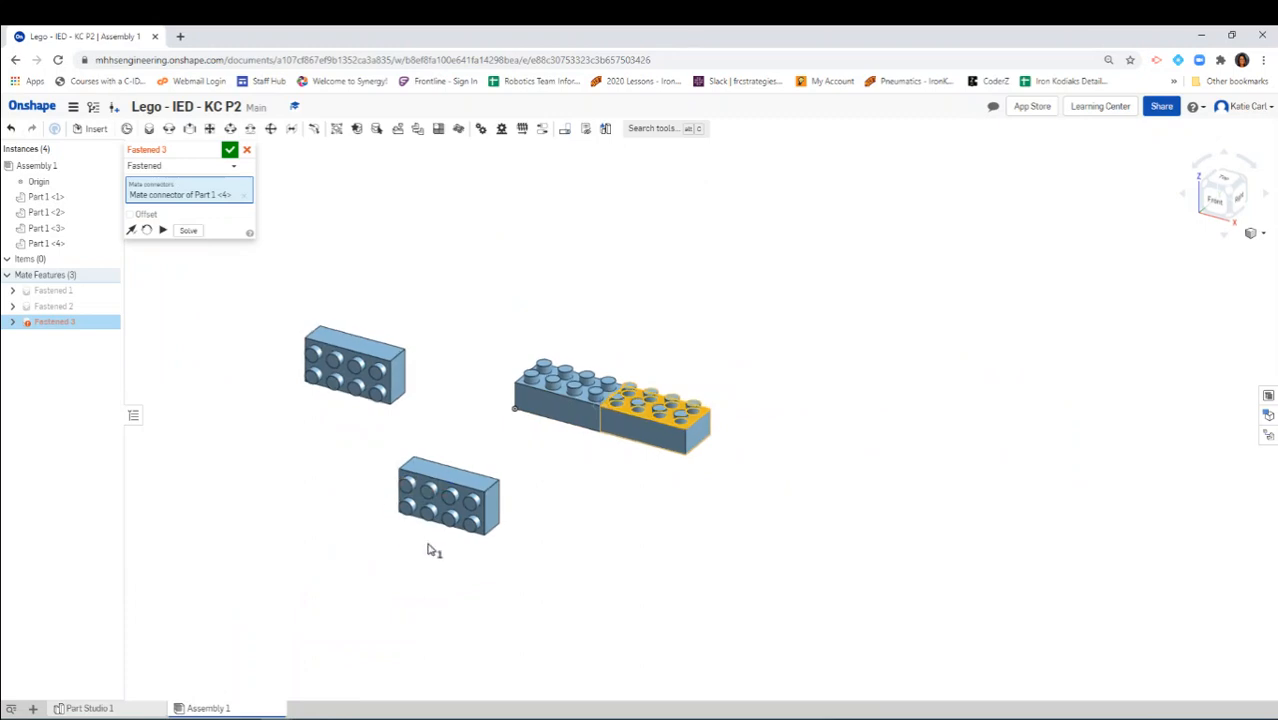
{"action": "right_click_drag", "start_coordinate": [431, 549], "coordinate": [432, 493]}
{"action": "right_click_drag", "start_coordinate": [443, 467], "coordinate": [428, 343]}
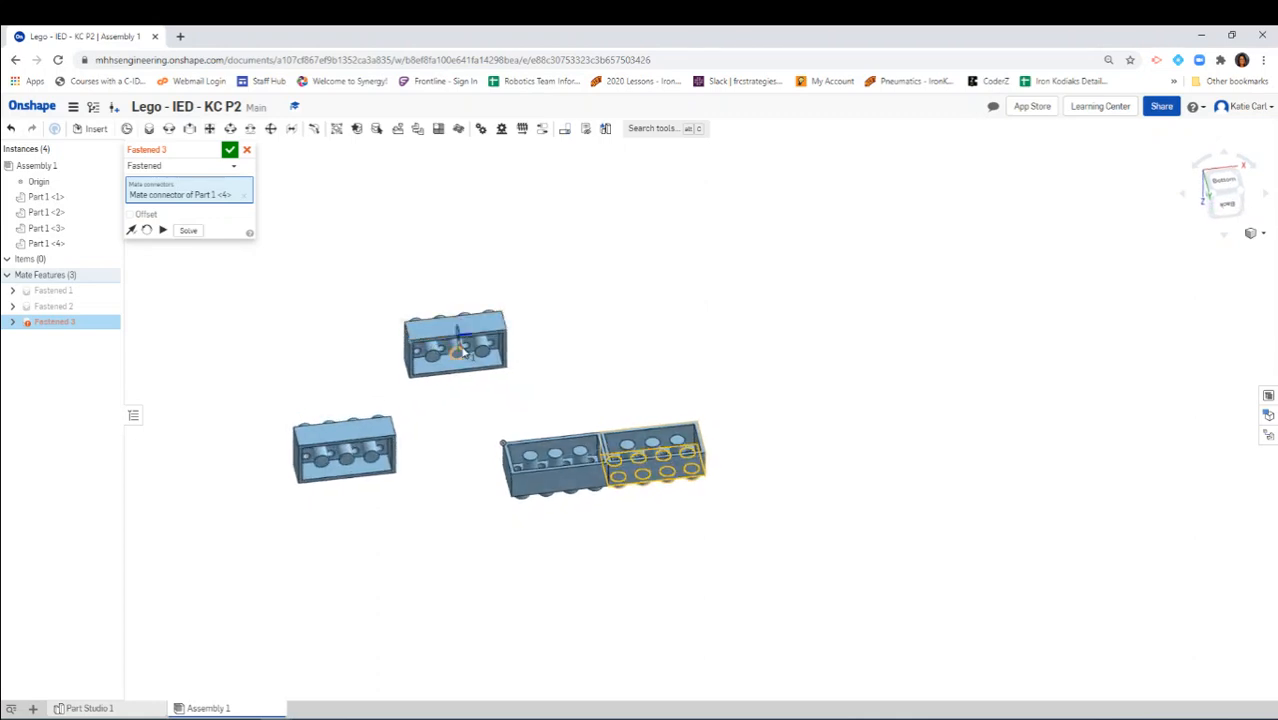
{"action": "scroll", "coordinate": [460, 342], "scroll_direction": "up", "scroll_amount": 6}
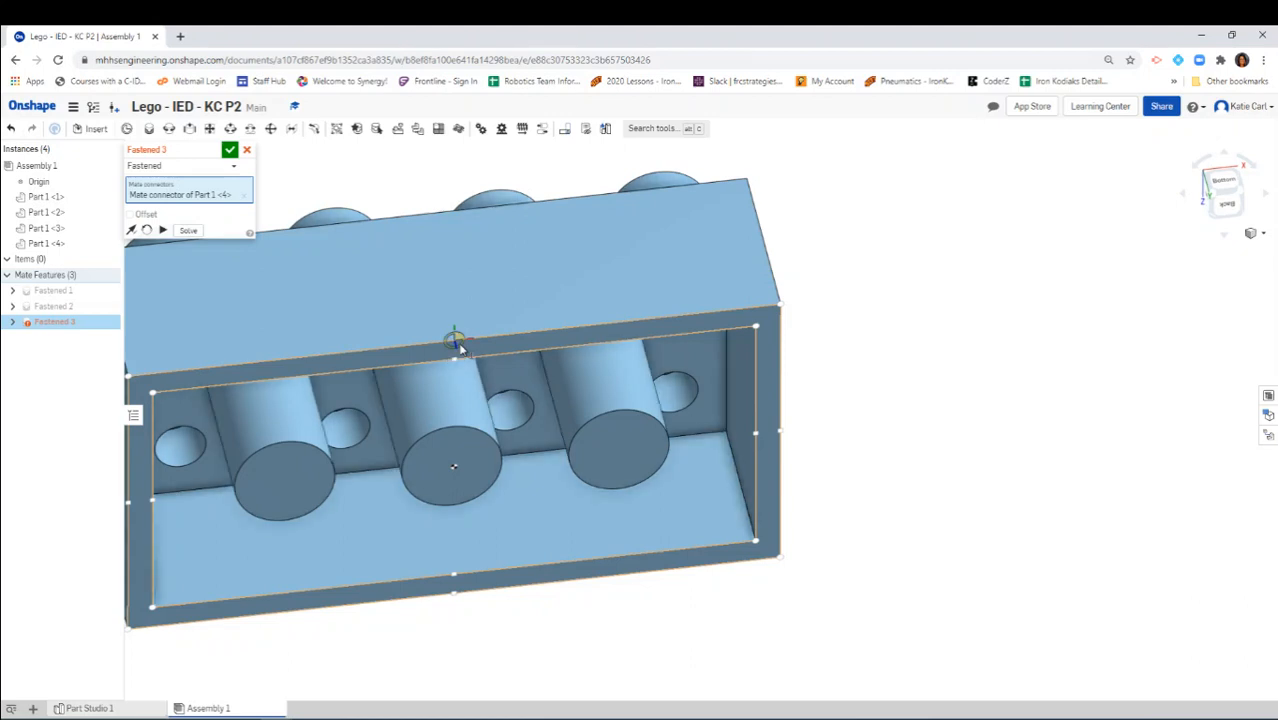
{"action": "left_click", "coordinate": [460, 347]}
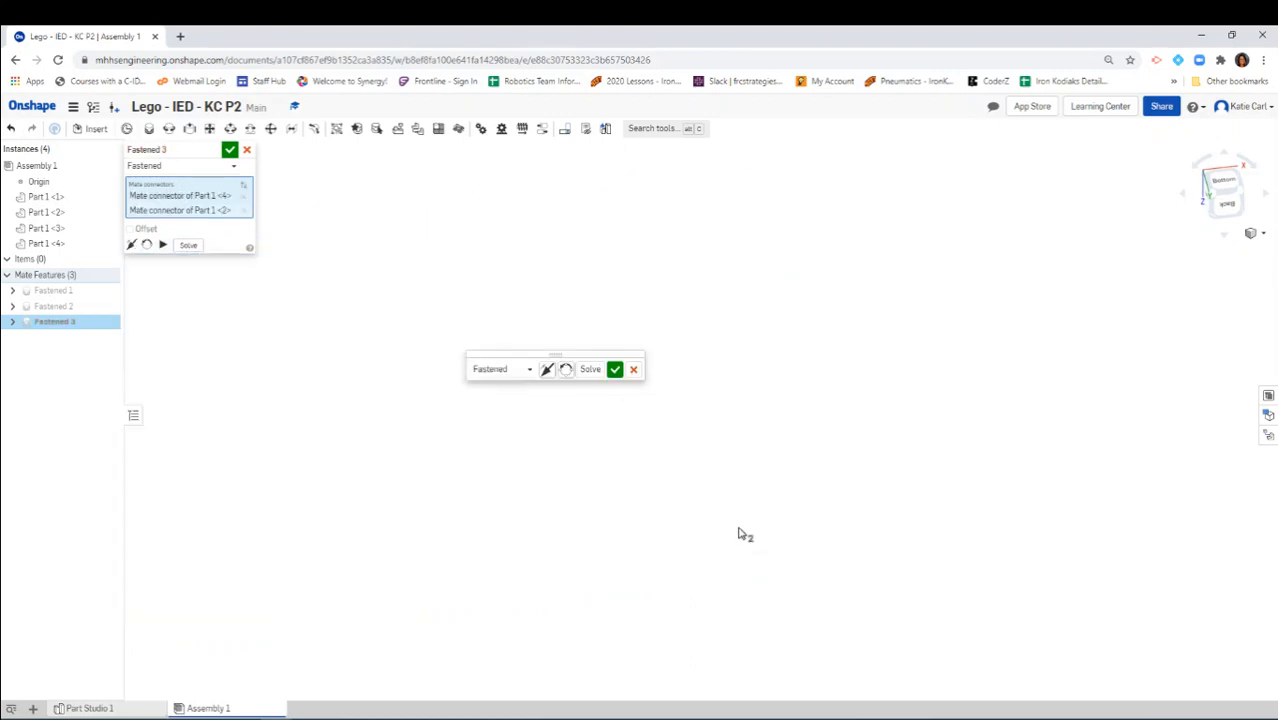
Flip the primary axis and rotate the secondary axis of the third Fastened mate until the second brick sits studs-up across the joint, and accept it.
{"action": "left_click", "coordinate": [1256, 235]}
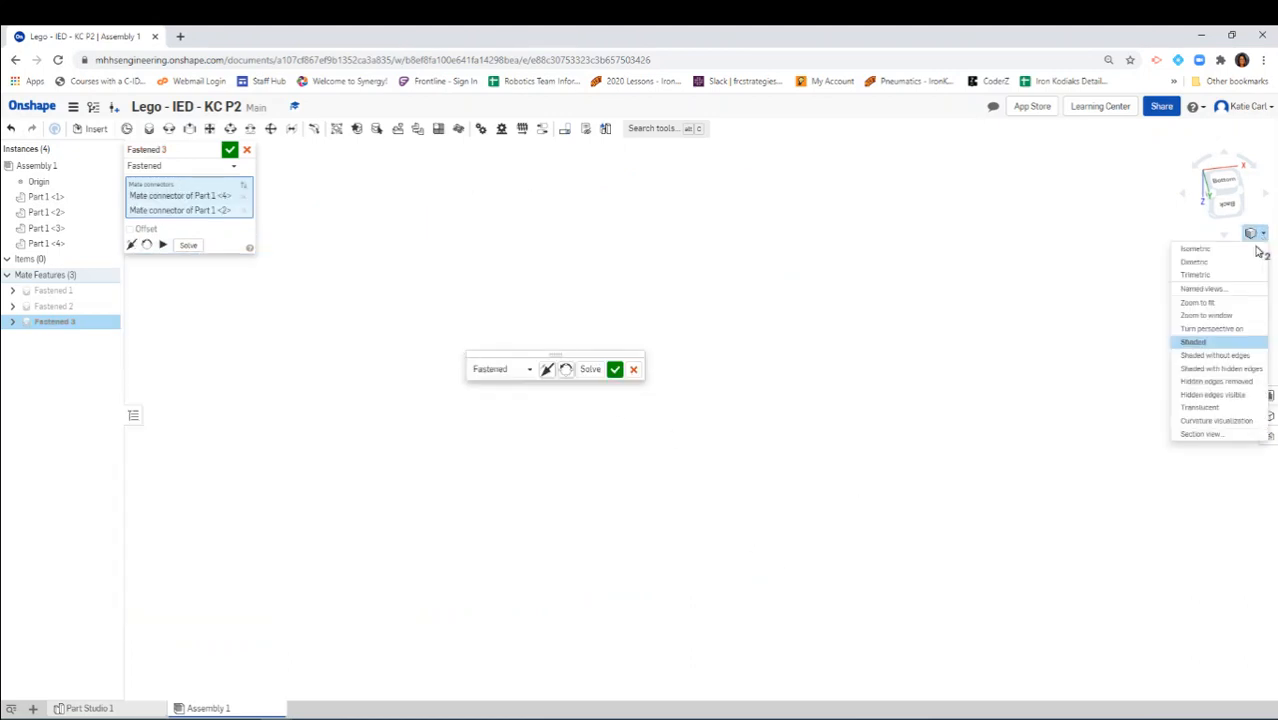
{"action": "left_click", "coordinate": [1197, 249]}
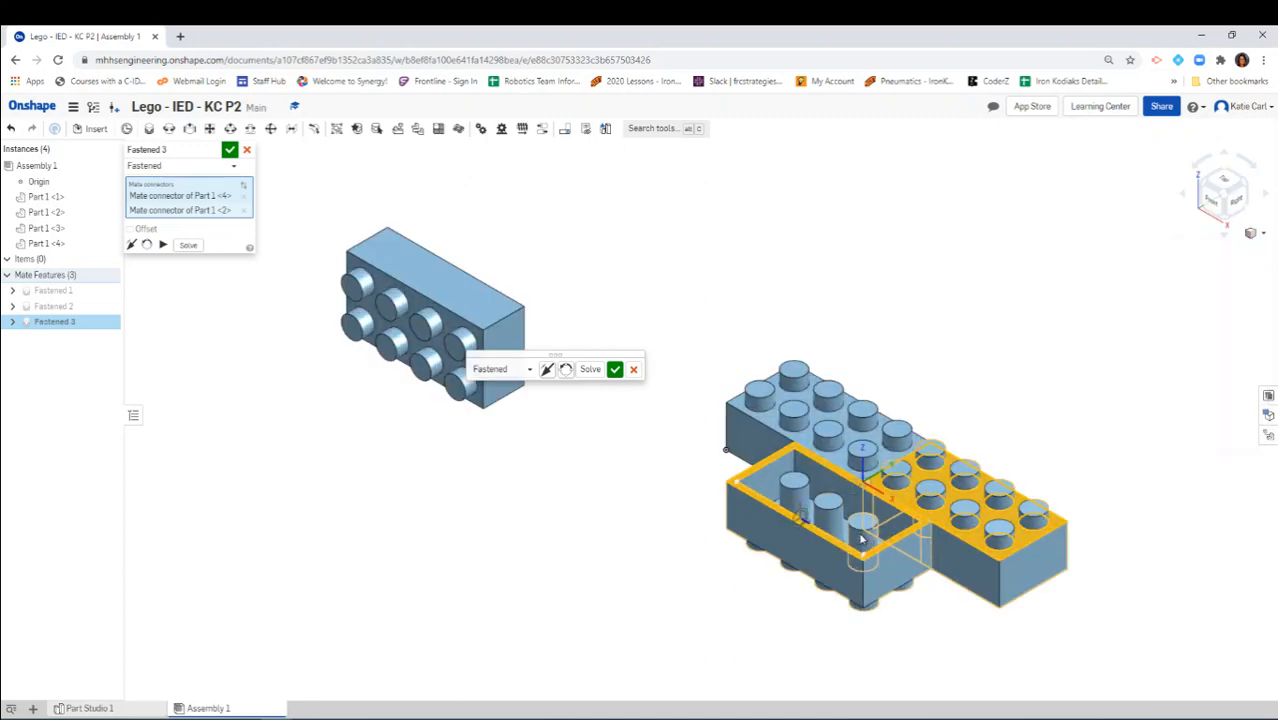
{"action": "left_click", "coordinate": [567, 370]}
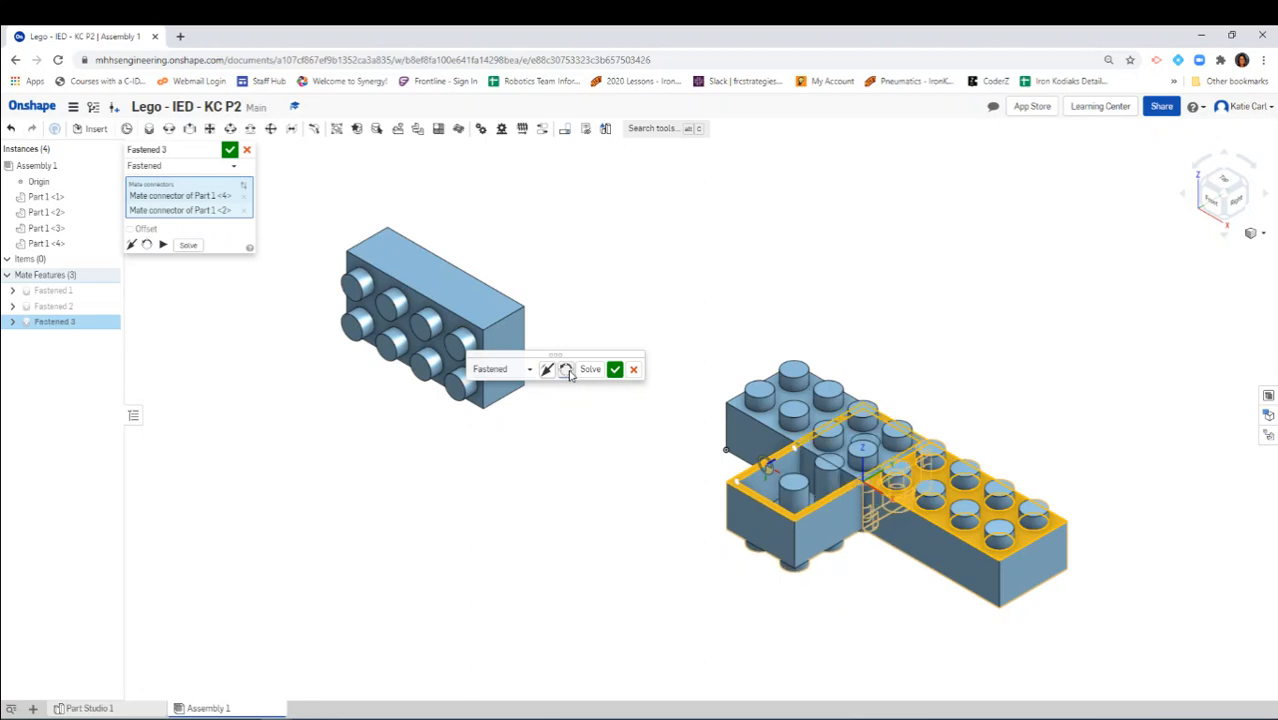
{"action": "left_click", "coordinate": [567, 370]}
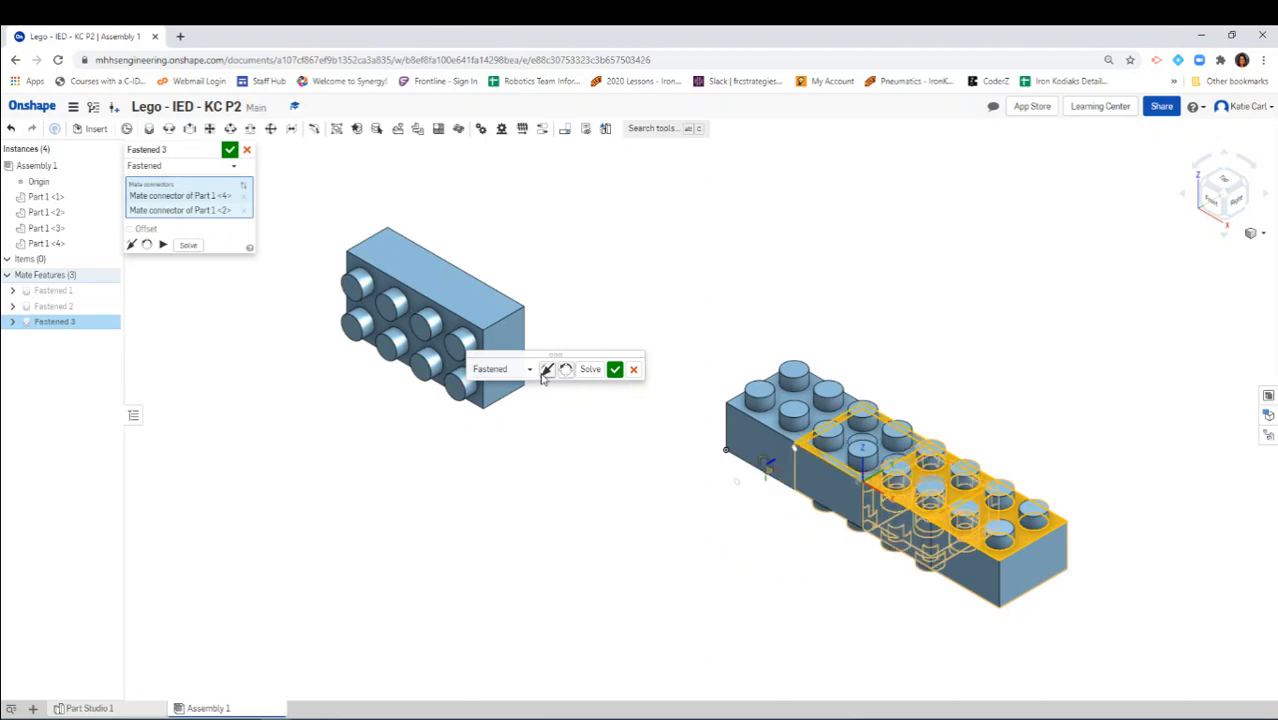
{"action": "left_click", "coordinate": [548, 371]}
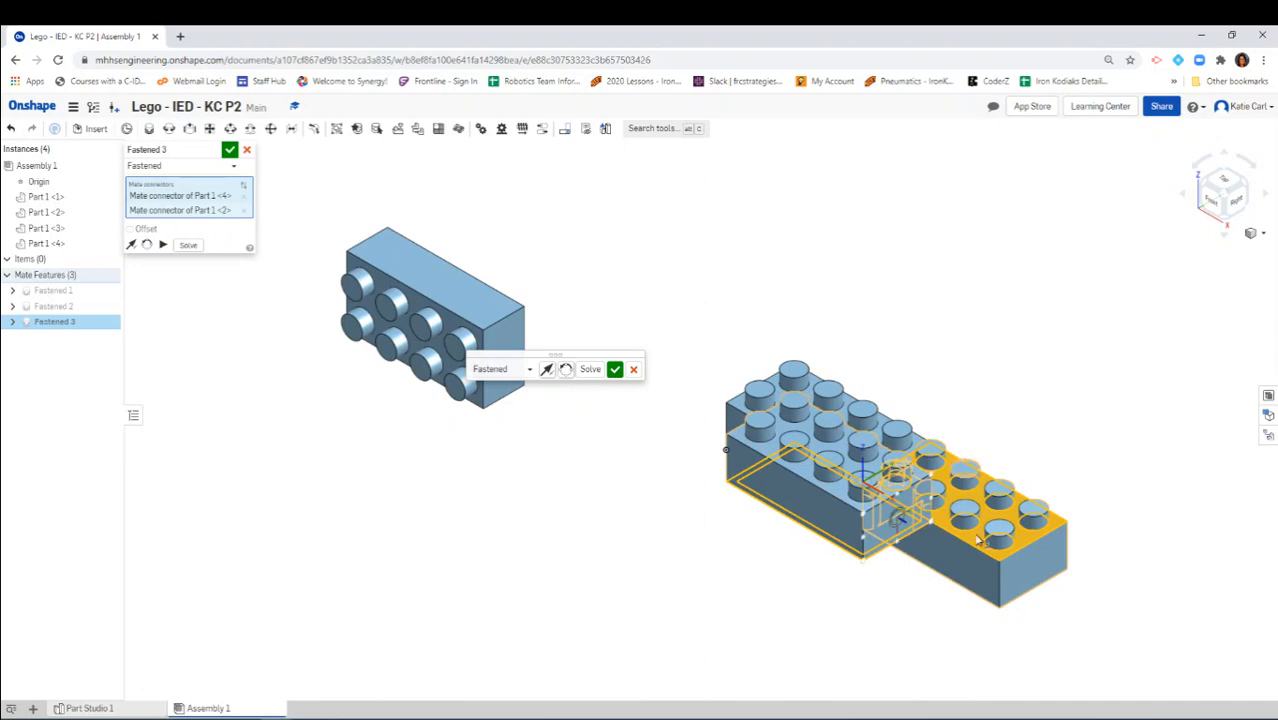
{"action": "left_click", "coordinate": [567, 370]}
{"action": "left_click", "coordinate": [568, 371]}
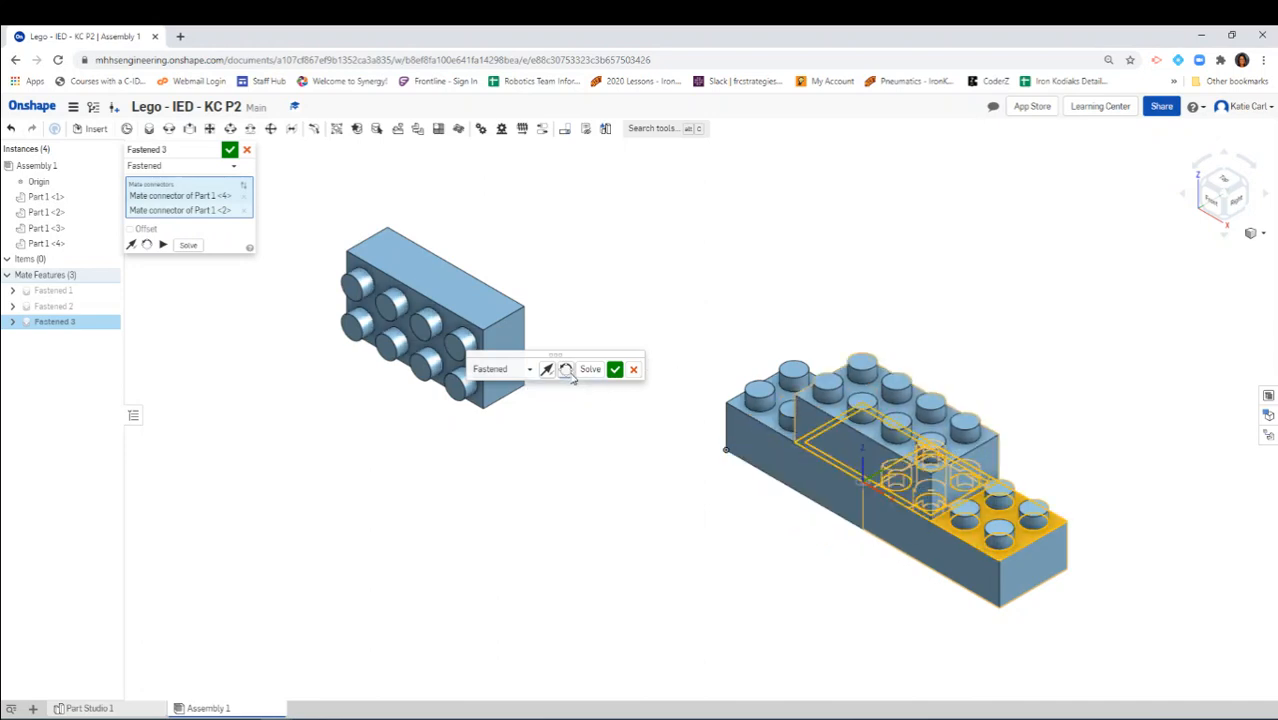
{"action": "right_click_drag", "start_coordinate": [1147, 522], "coordinate": [1170, 491]}
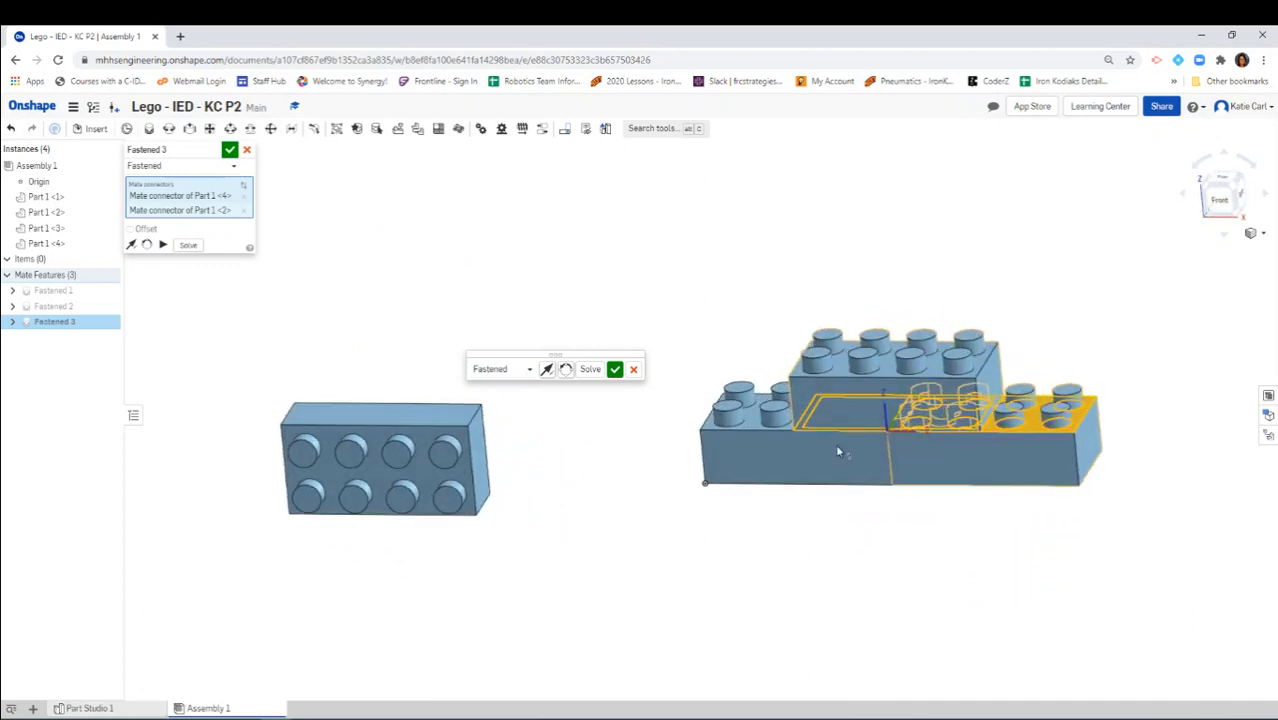
{"action": "left_click", "coordinate": [615, 370]}
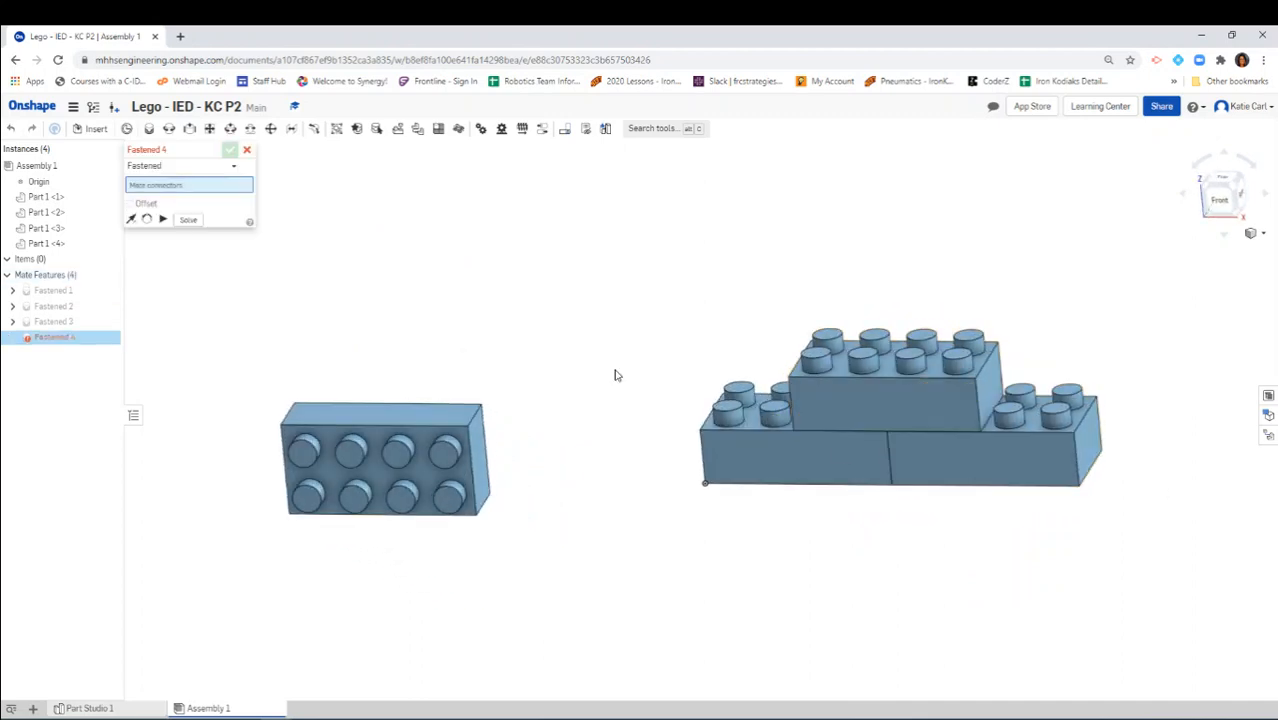
{"action": "left_click", "coordinate": [247, 151]}
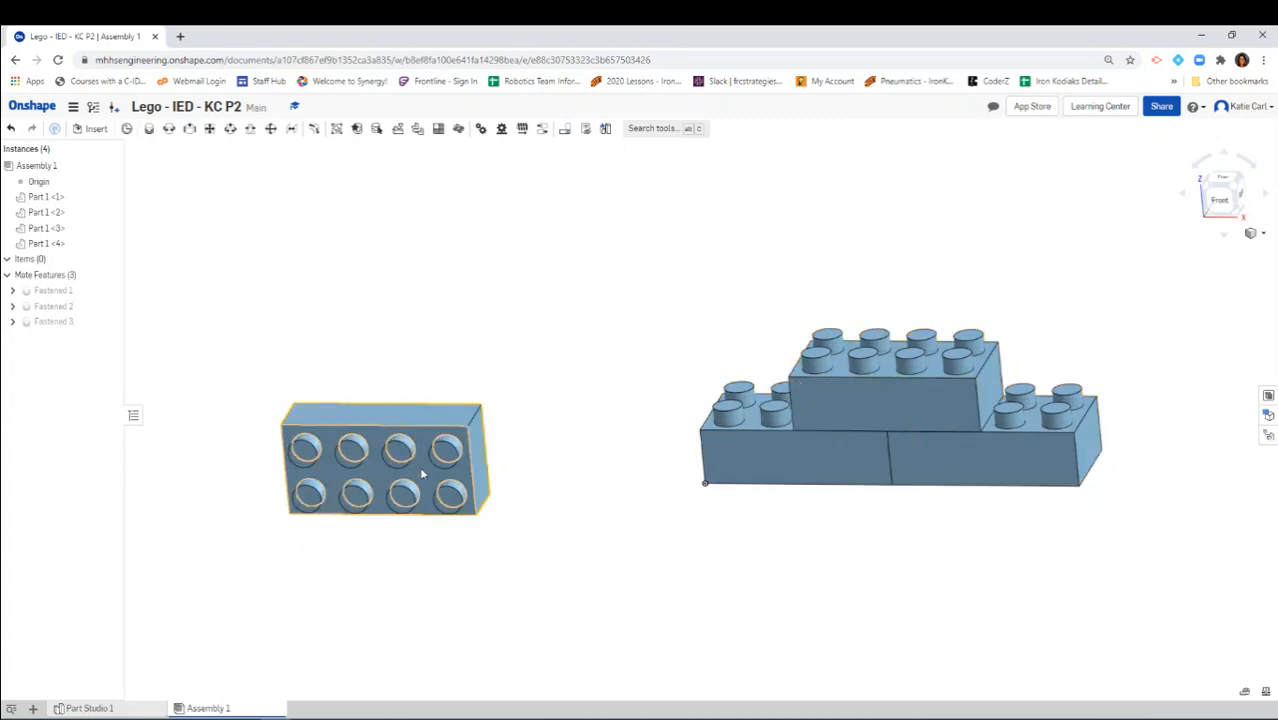
Move the remaining unmated brick slightly upward and leave it unselected.
{"action": "key", "text": "ctrl+z"}
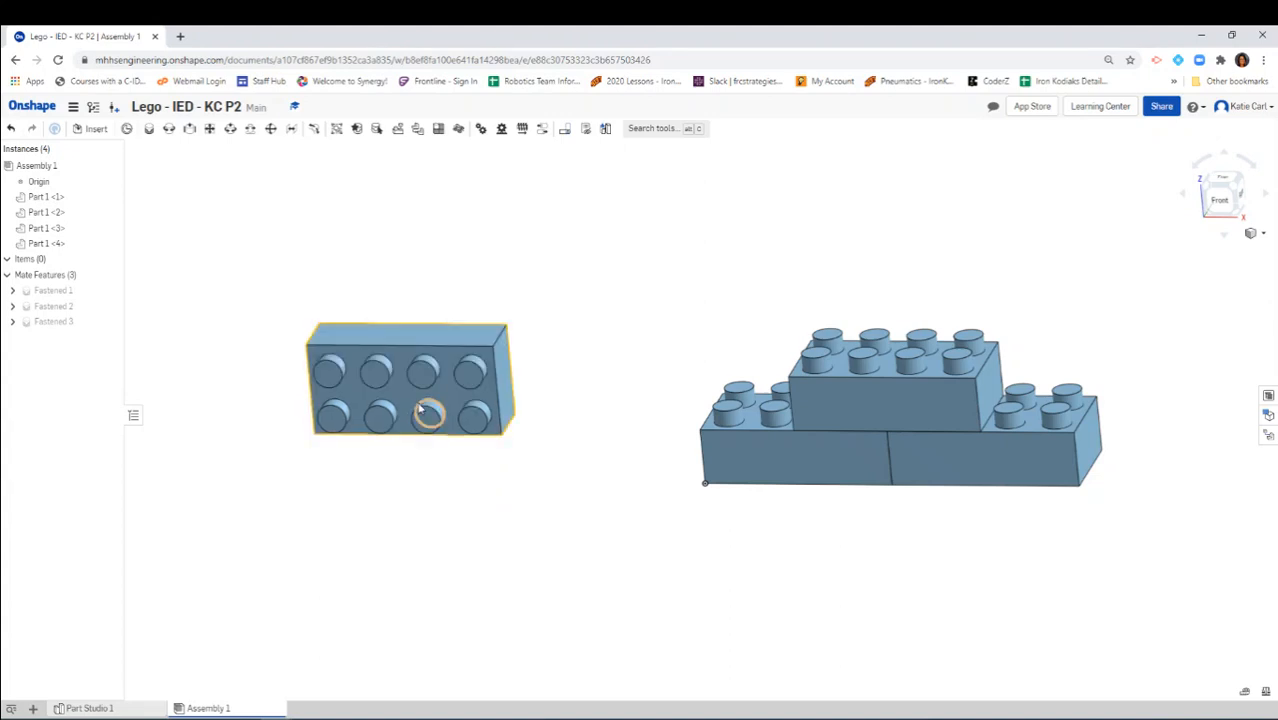
{"action": "left_click", "coordinate": [420, 407]}
{"action": "left_click", "coordinate": [428, 415]}
{"action": "left_click", "coordinate": [468, 388]}
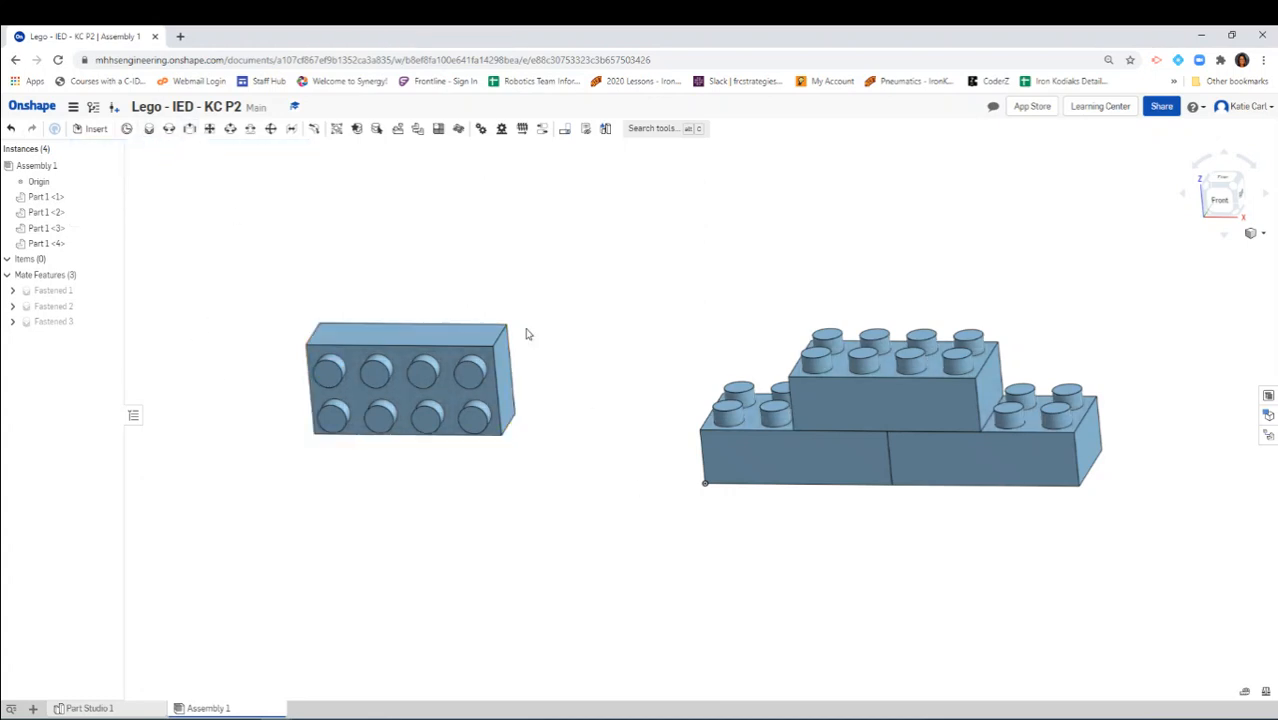
Create a Slider mate joining the end-face edge midpoints of the second brick's top and the loose brick's underside, rotated so the studs face up.
{"action": "left_click", "coordinate": [191, 130]}
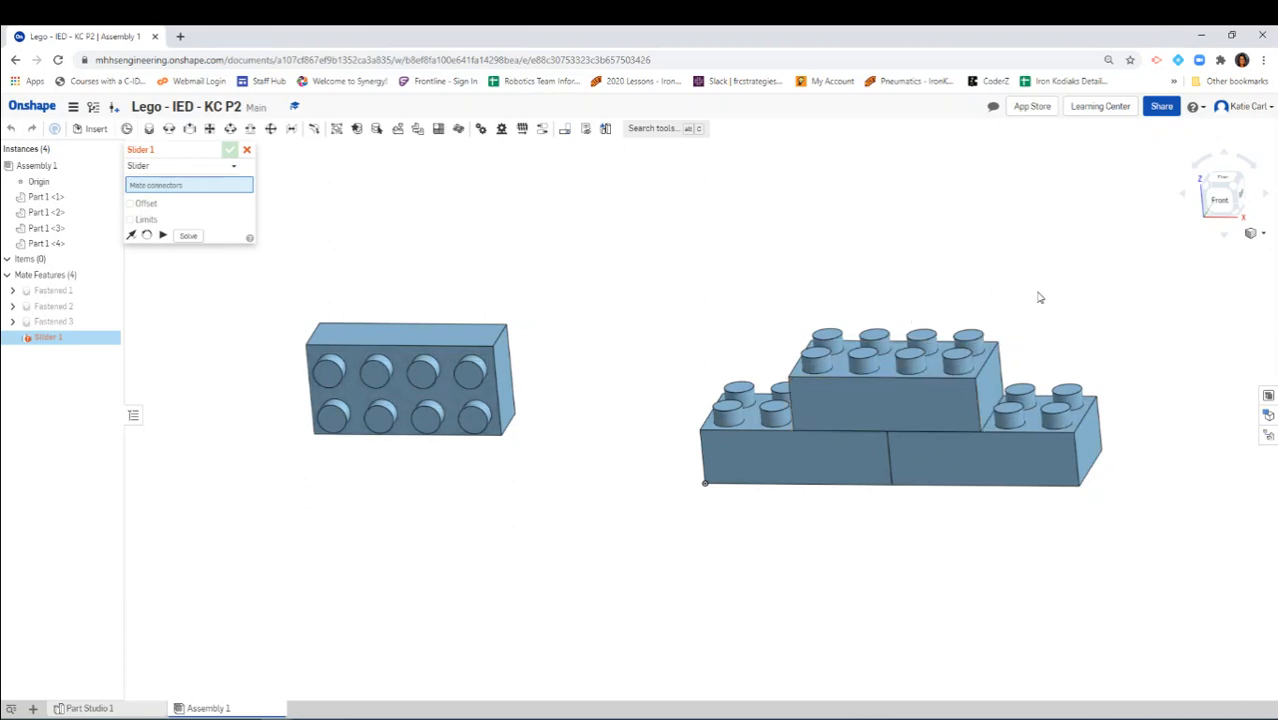
{"action": "left_click", "coordinate": [989, 367]}
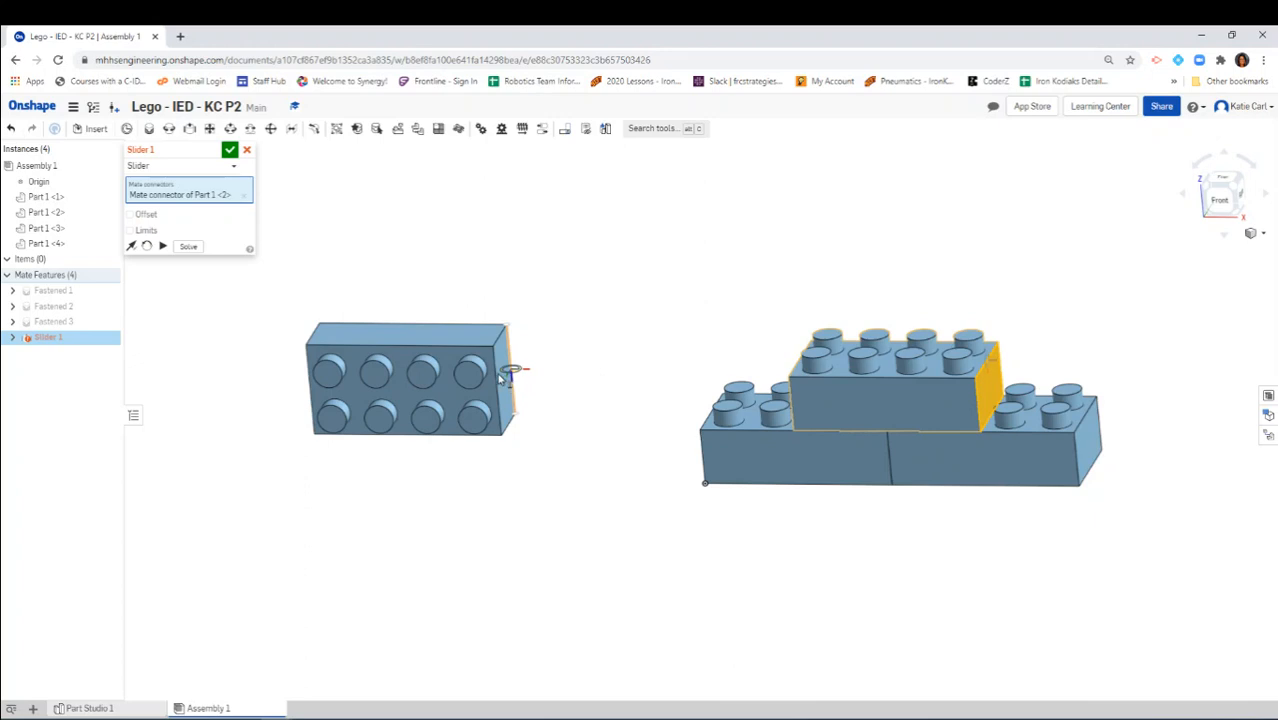
{"action": "scroll", "coordinate": [505, 390], "scroll_direction": "up", "scroll_amount": 5}
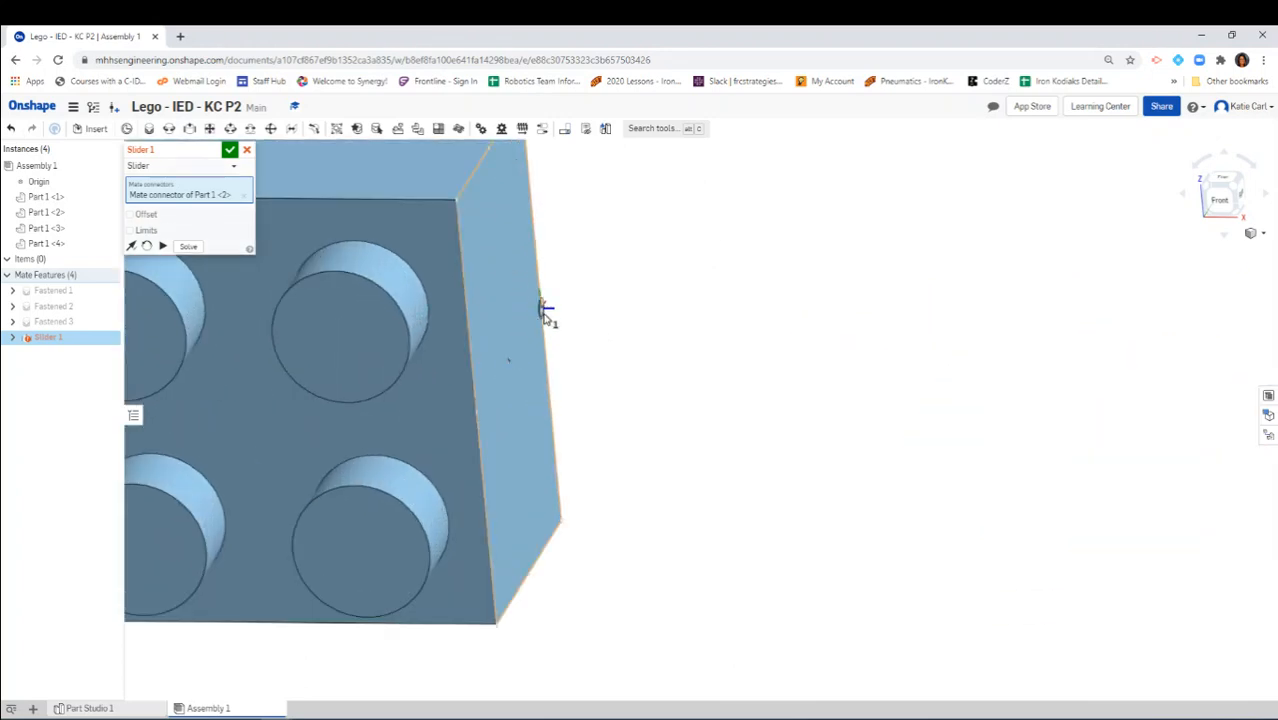
{"action": "left_click", "coordinate": [541, 312]}
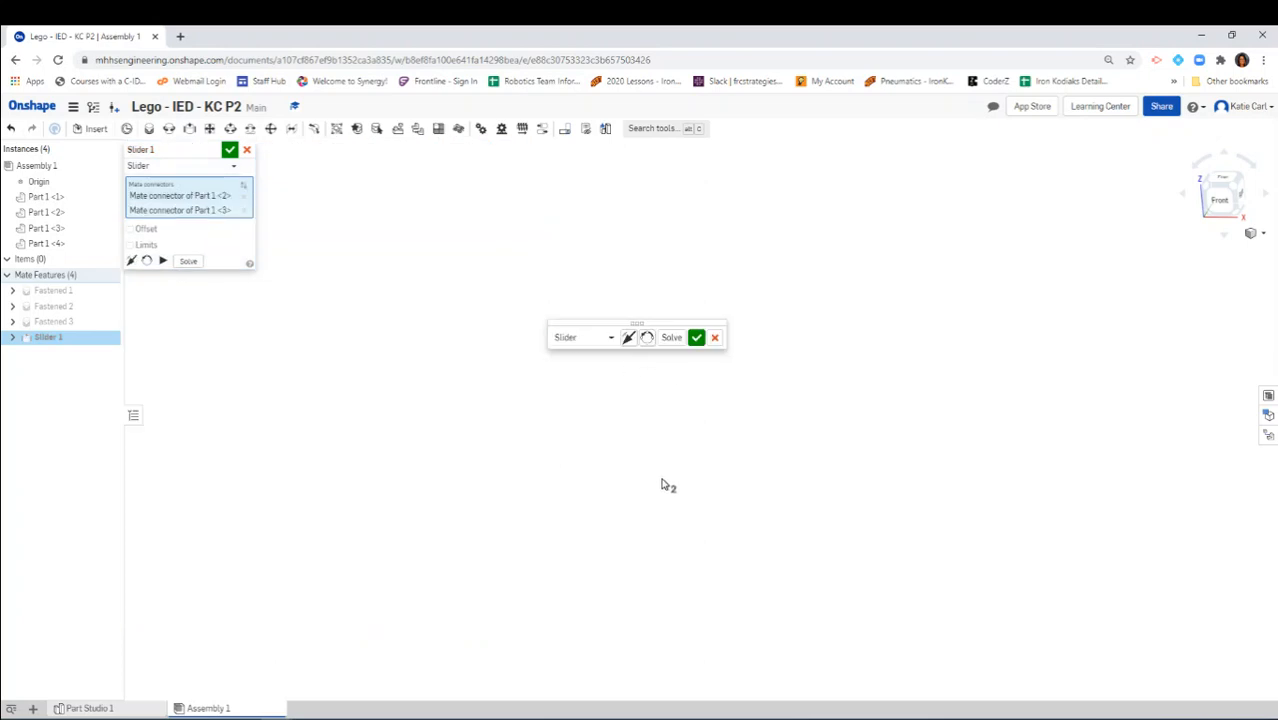
{"action": "scroll", "coordinate": [660, 475], "scroll_direction": "down", "scroll_amount": 2}
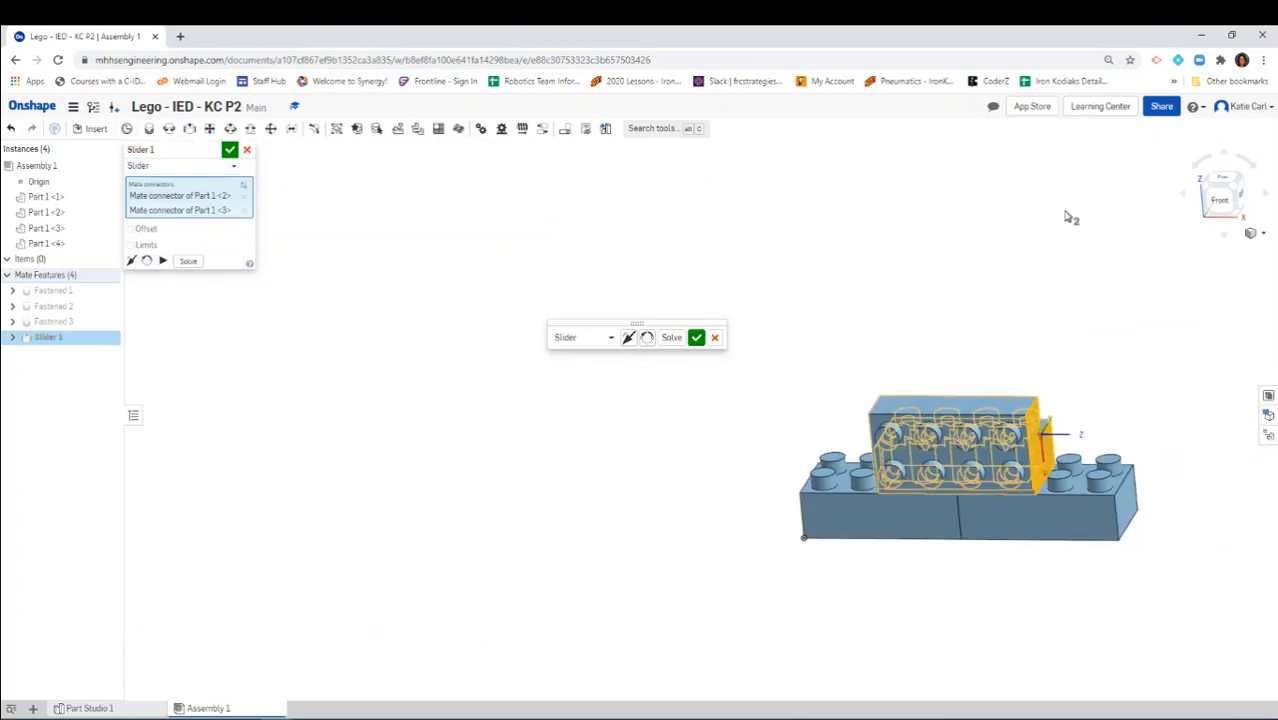
{"action": "left_click", "coordinate": [647, 339]}
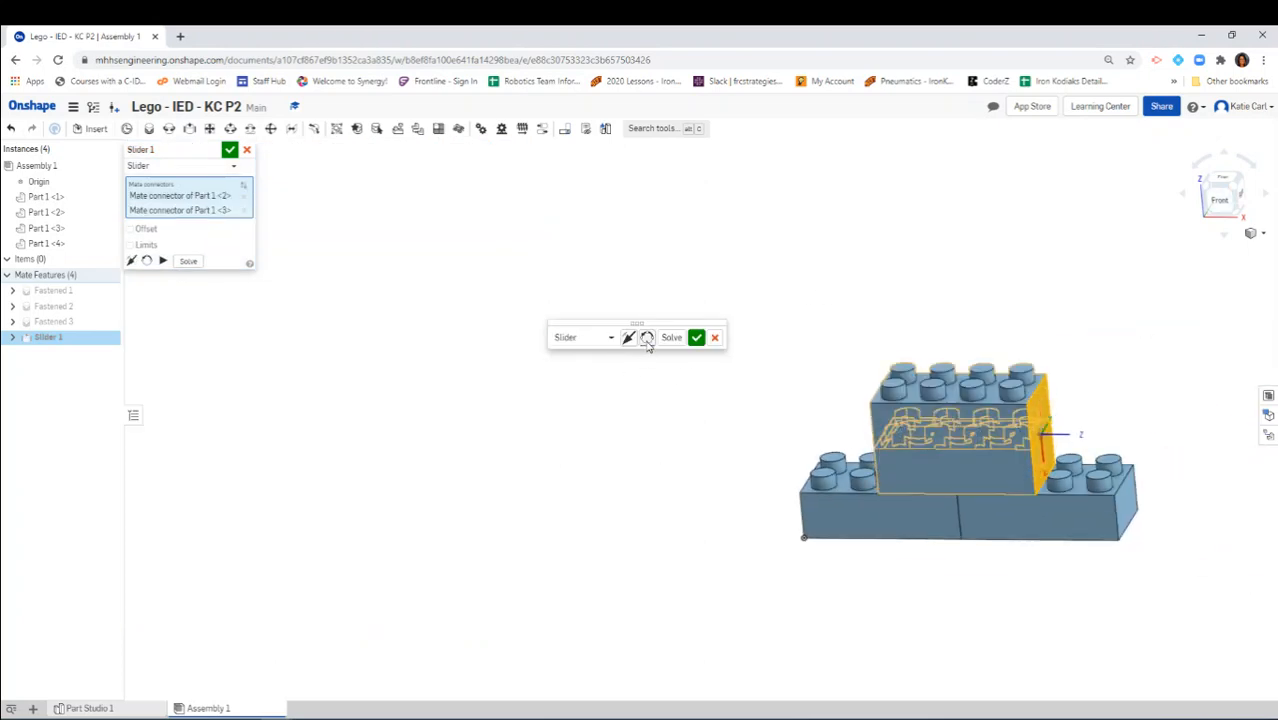
{"action": "left_click", "coordinate": [696, 337]}
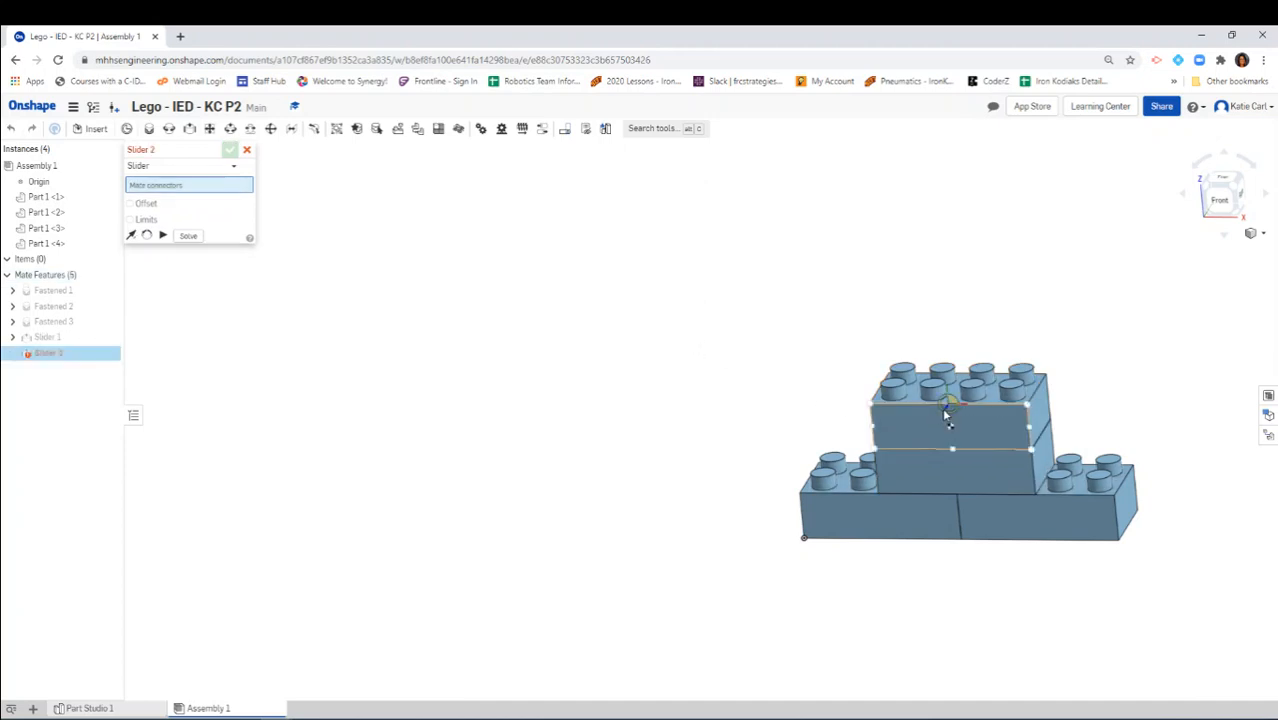
{"action": "left_click", "coordinate": [247, 149]}
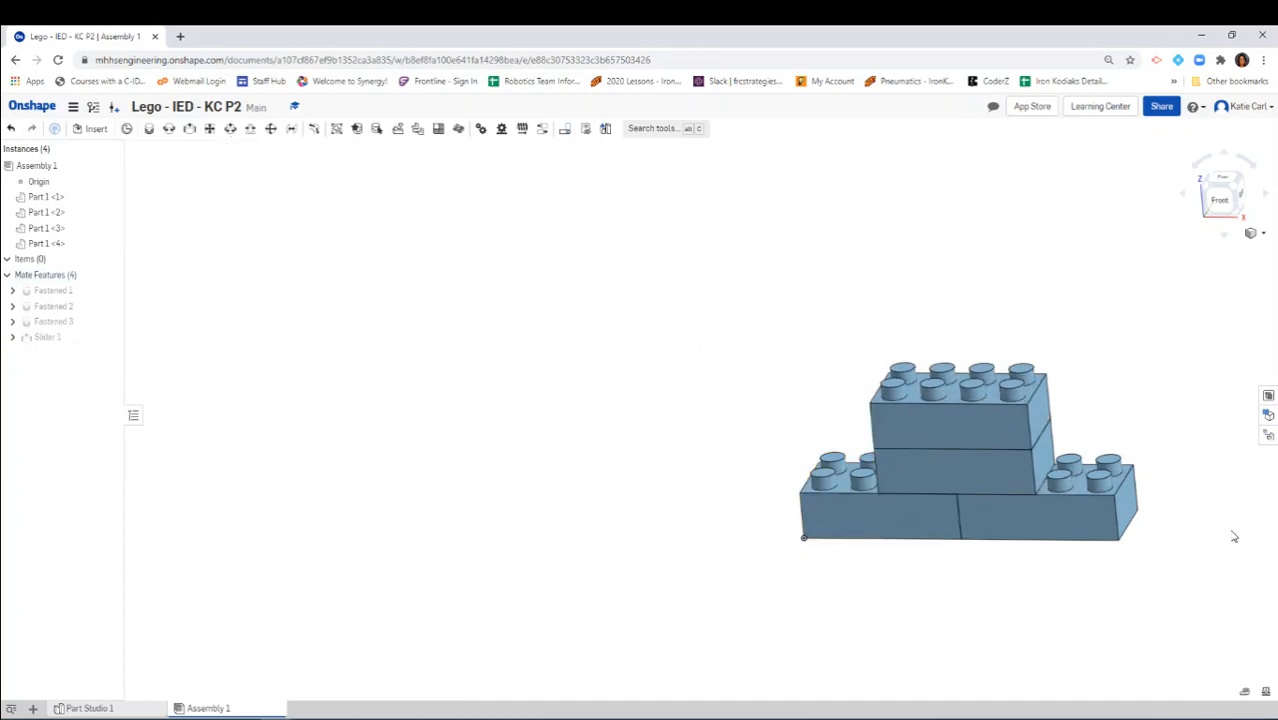
Slide the top brick along its Slider mate to test the motion, and delete that Slider mate.
{"action": "mouse_move", "coordinate": [978, 425]}
{"action": "left_mouse_down"}
{"action": "mouse_move", "coordinate": [790, 422]}
{"action": "mouse_move", "coordinate": [1210, 428]}
{"action": "mouse_move", "coordinate": [830, 420]}
{"action": "mouse_move", "coordinate": [1117, 418]}
{"action": "mouse_move", "coordinate": [870, 415]}
{"action": "mouse_move", "coordinate": [1052, 417]}
{"action": "mouse_move", "coordinate": [957, 408]}
{"action": "mouse_move", "coordinate": [985, 422]}
{"action": "left_mouse_up"}
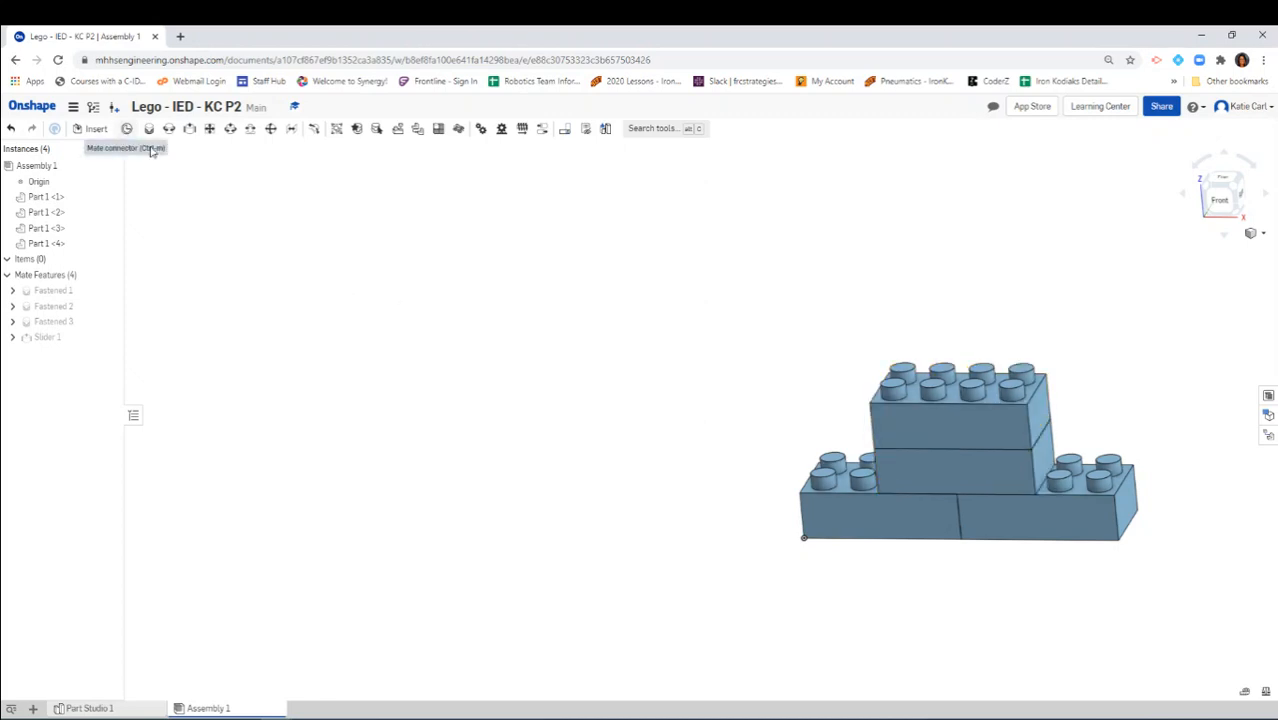
{"action": "left_click_drag", "start_coordinate": [887, 425], "coordinate": [1021, 437]}
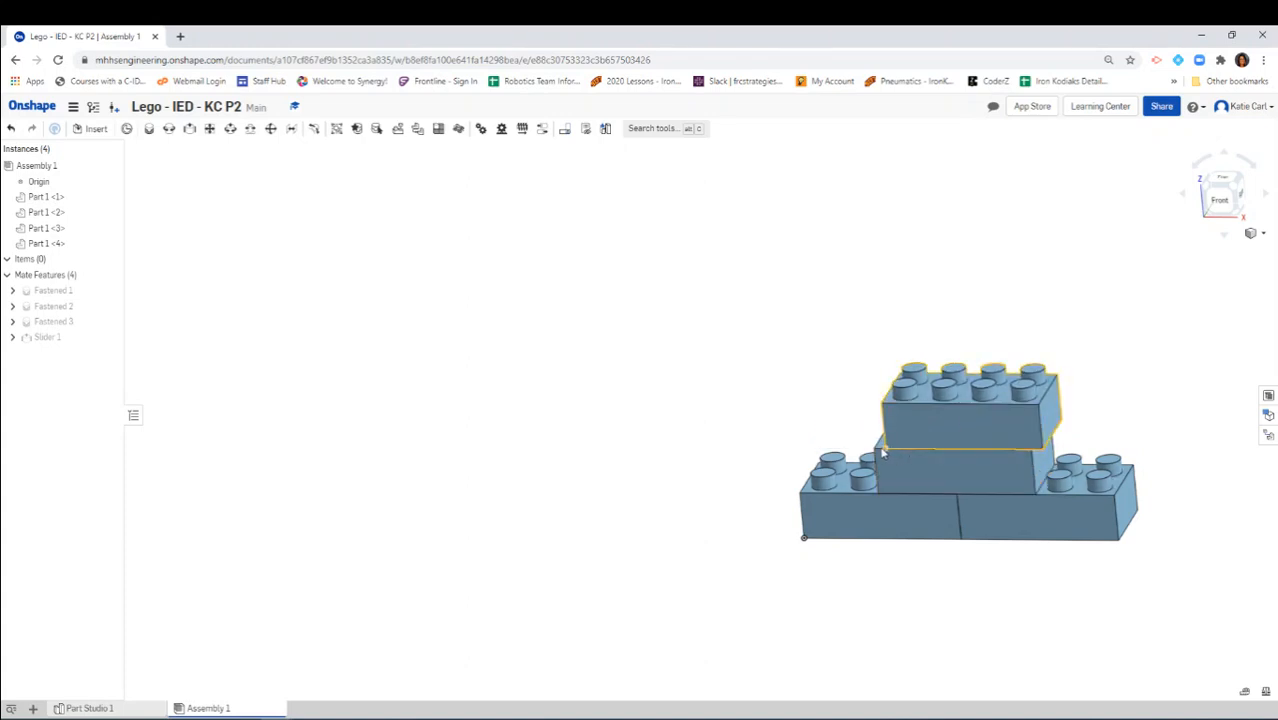
{"action": "left_click", "coordinate": [940, 462]}
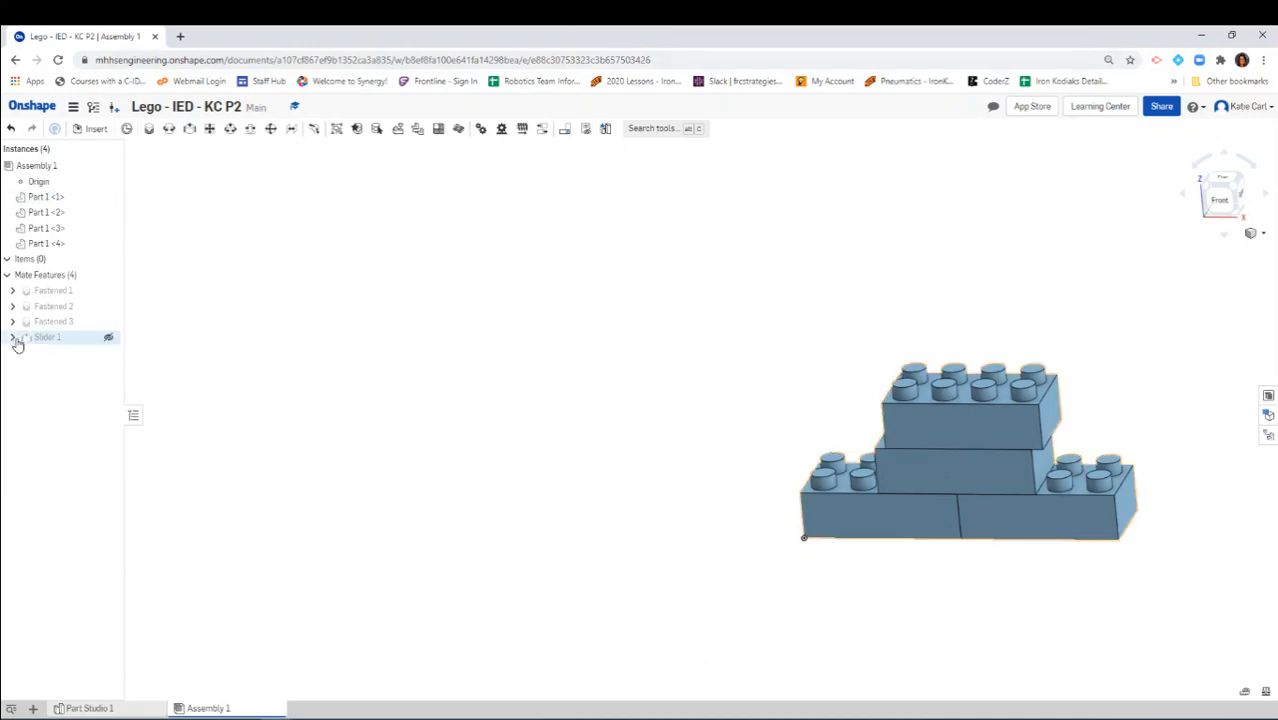
{"action": "right_click", "coordinate": [50, 342]}
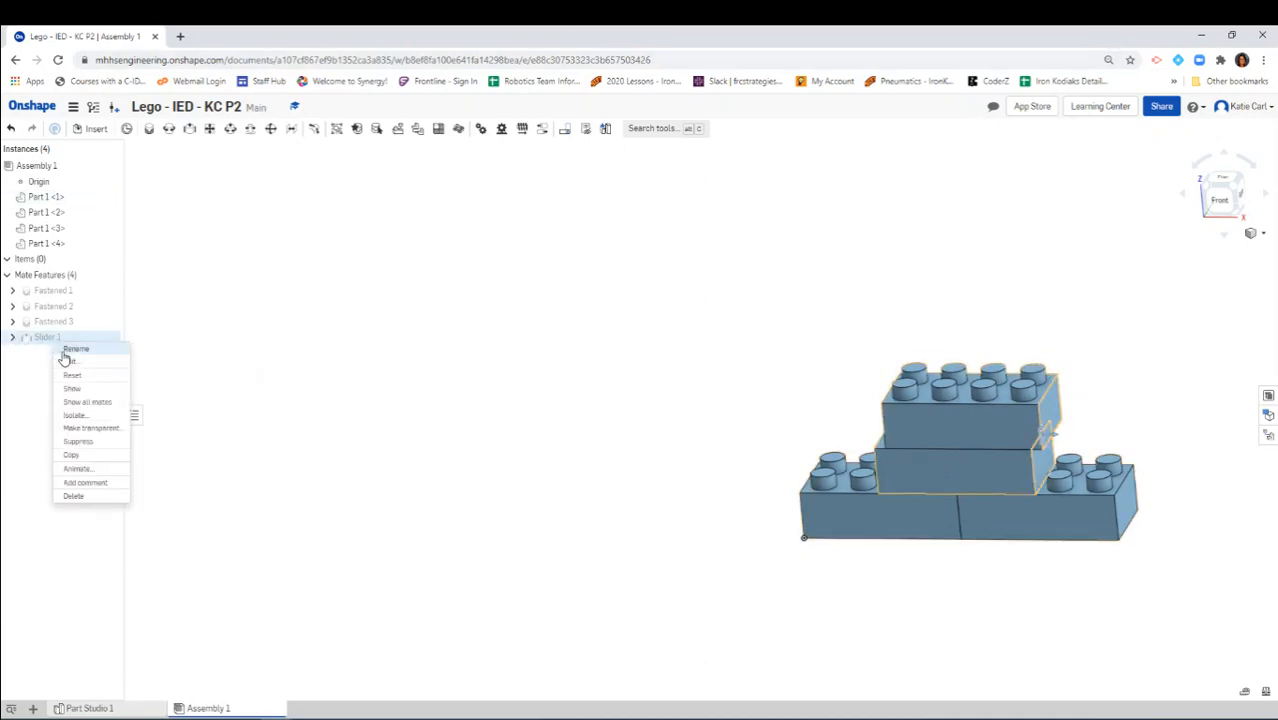
{"action": "left_click", "coordinate": [71, 497]}
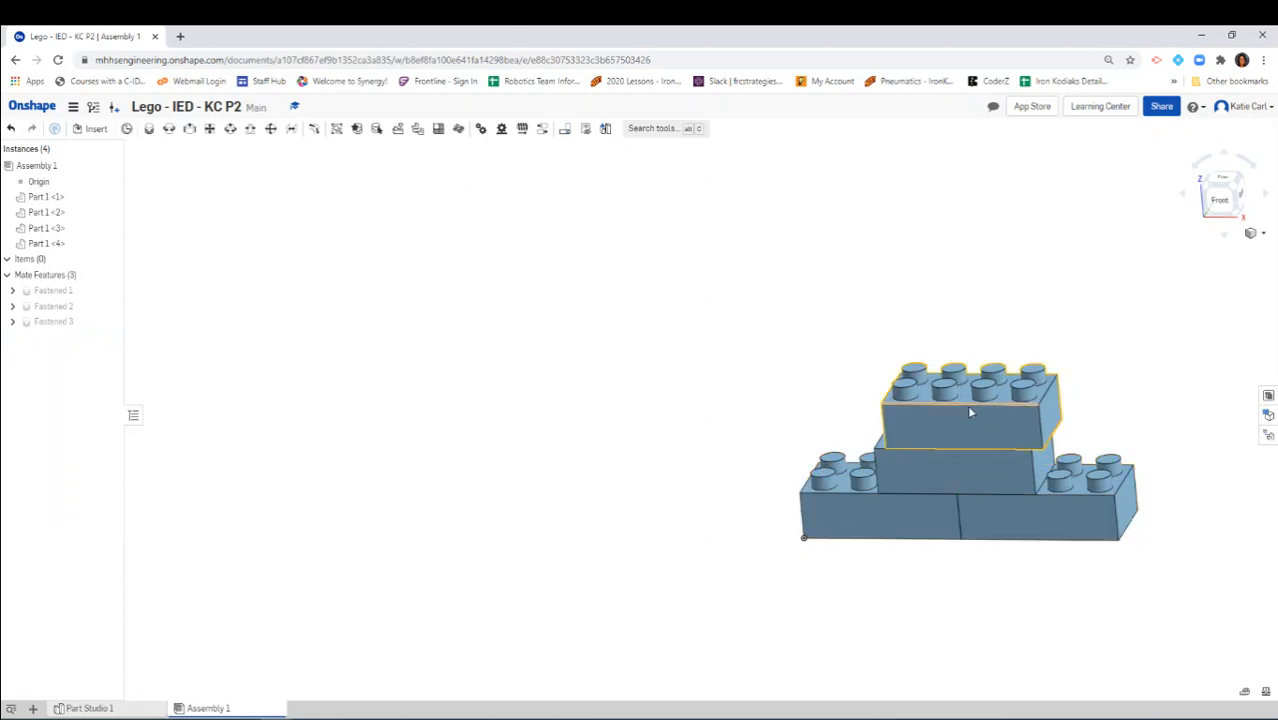
Move the loose brick well away from the stack and begin a Slider mate at the front top edge midpoint of the stack's upper brick.
{"action": "left_click_drag", "start_coordinate": [966, 405], "coordinate": [274, 308]}
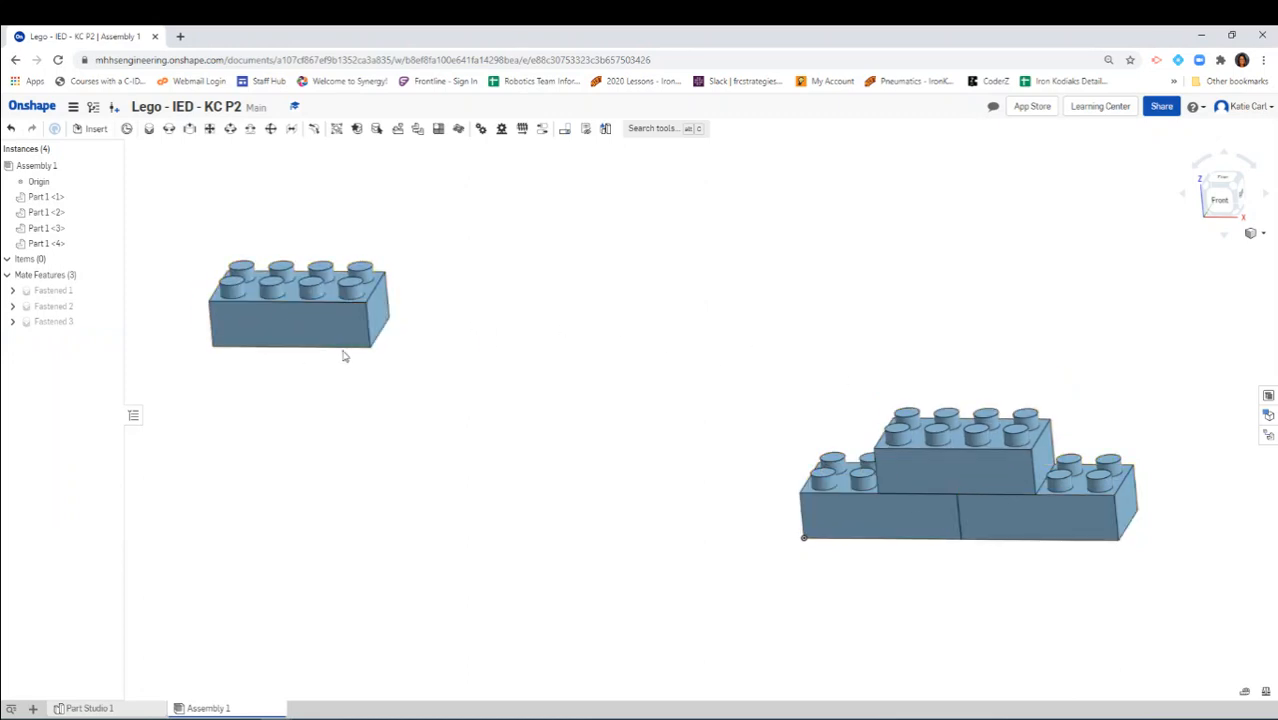
{"action": "left_click", "coordinate": [191, 130]}
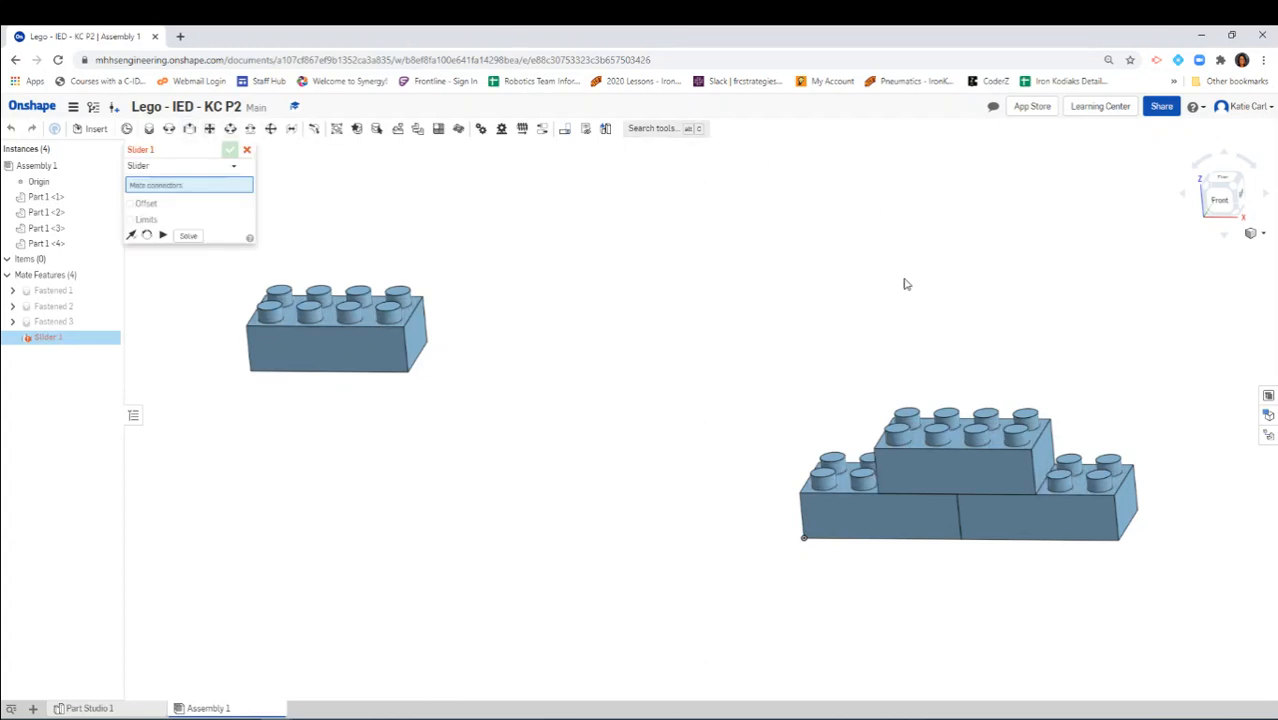
{"action": "scroll", "coordinate": [955, 445], "scroll_direction": "down", "scroll_amount": 2}
{"action": "scroll", "coordinate": [955, 445], "scroll_direction": "up", "scroll_amount": 2}
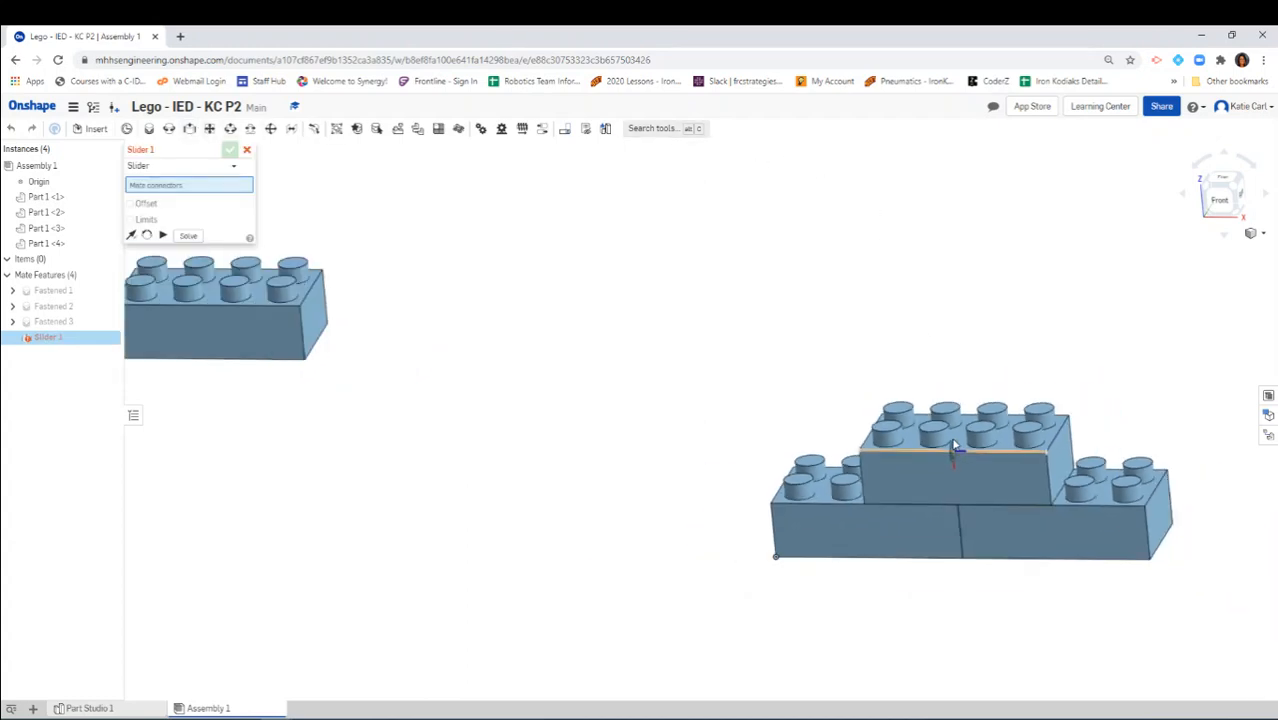
{"action": "scroll", "coordinate": [955, 443], "scroll_direction": "down", "scroll_amount": 5}
{"action": "scroll", "coordinate": [955, 442], "scroll_direction": "down", "scroll_amount": 1}
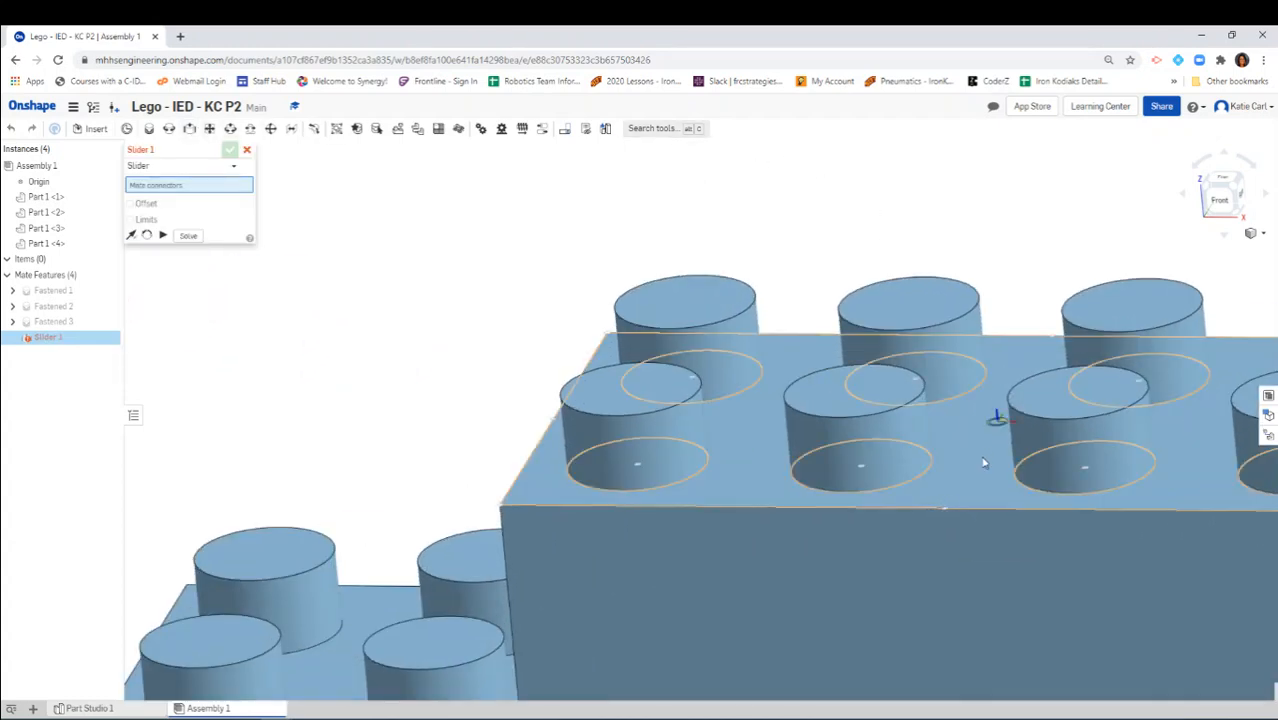
{"action": "left_click", "coordinate": [948, 510]}
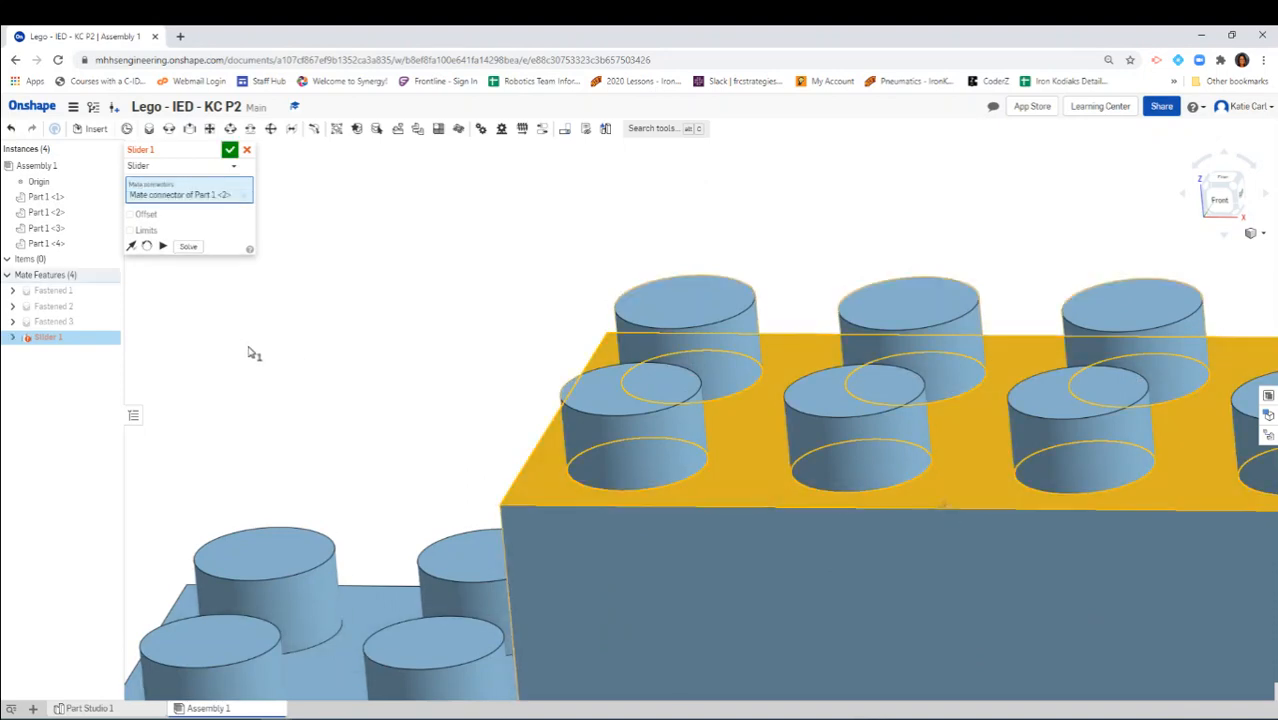
Place the Slider mate's second connector at the midpoint of the loose brick's front outer edge on its underside.
{"action": "scroll", "coordinate": [257, 351], "scroll_direction": "down", "scroll_amount": 5}
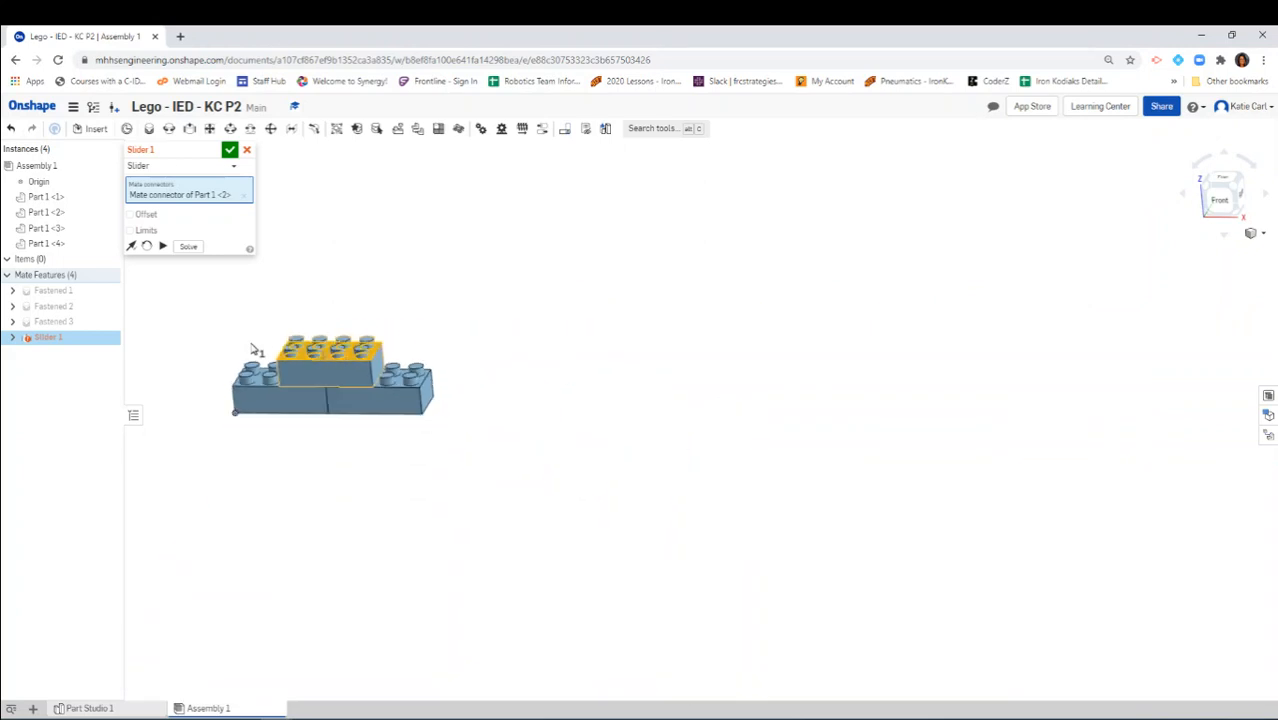
{"action": "middle_click_drag", "start_coordinate": [257, 351], "coordinate": [776, 356]}
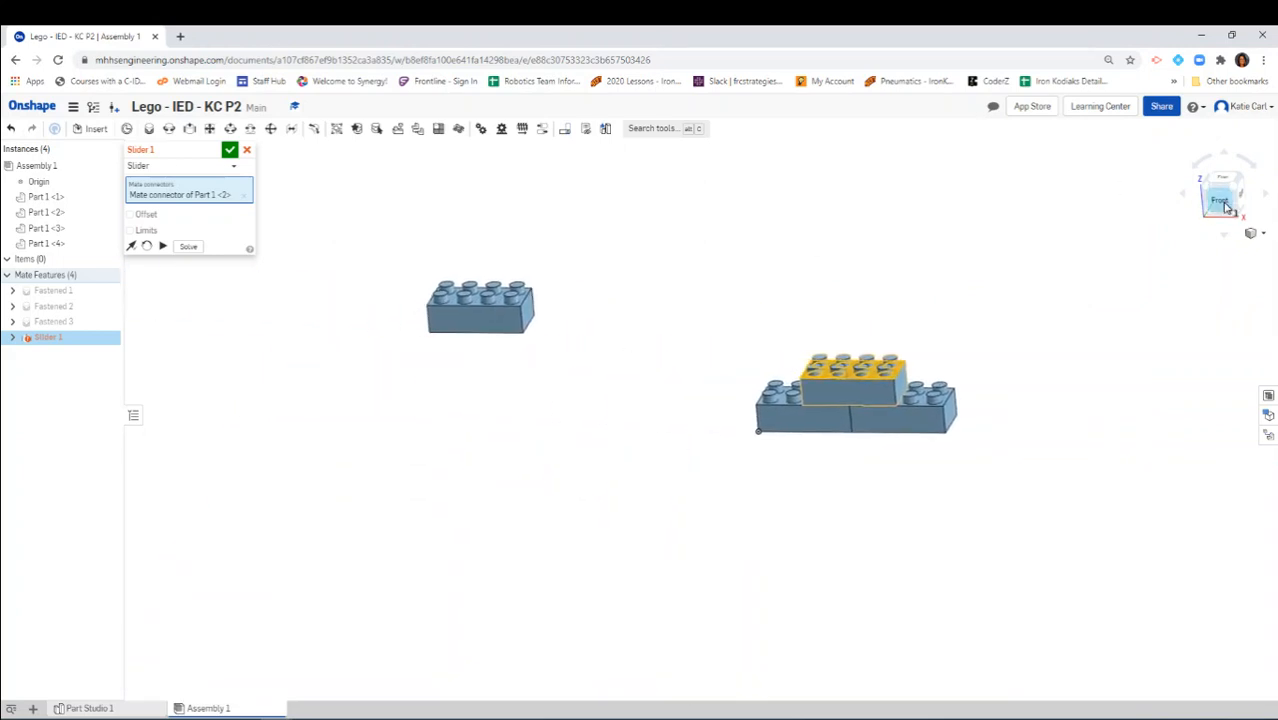
{"action": "right_click_drag", "start_coordinate": [803, 298], "coordinate": [766, 232]}
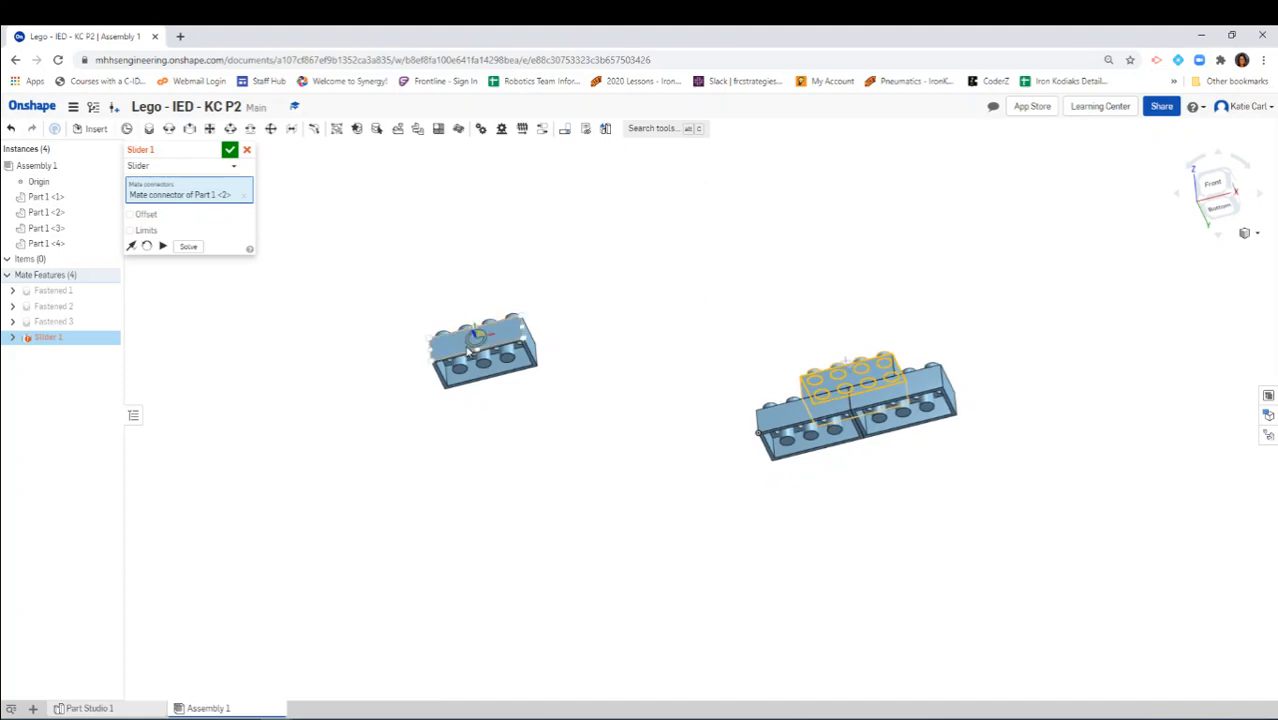
{"action": "scroll", "coordinate": [468, 351], "scroll_direction": "up", "scroll_amount": 8}
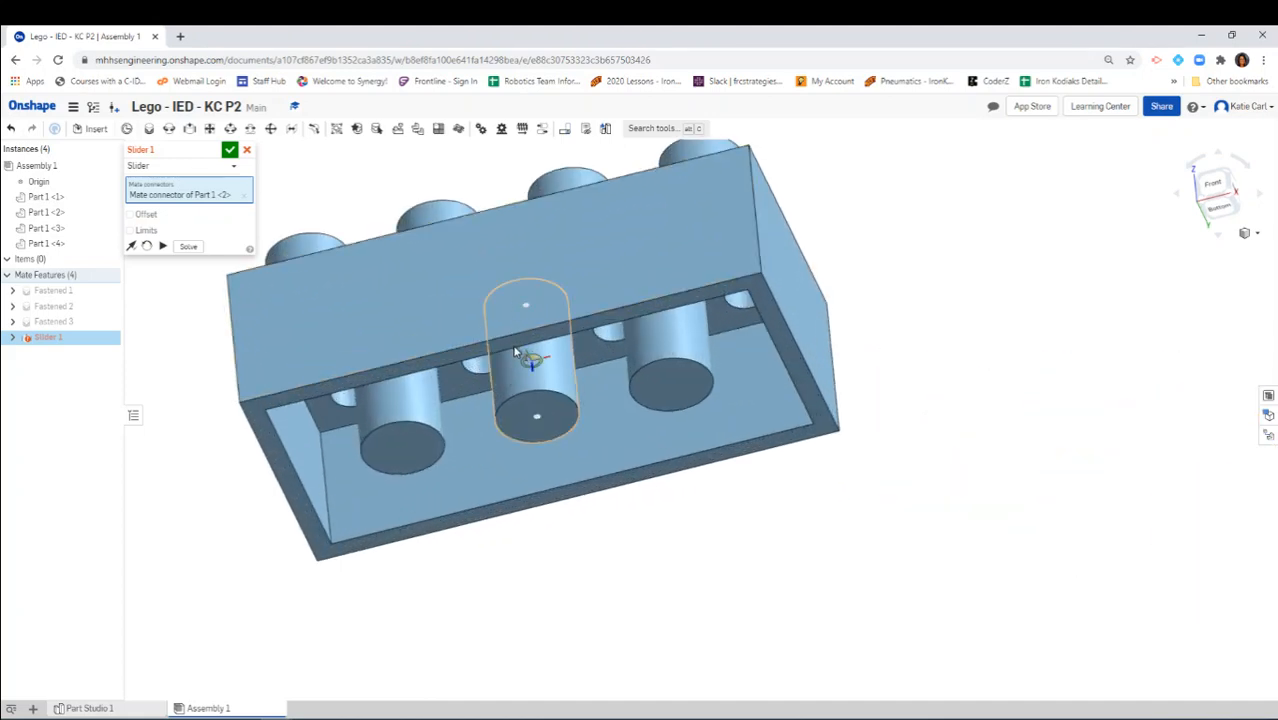
{"action": "scroll", "coordinate": [515, 352], "scroll_direction": "down", "scroll_amount": 3}
{"action": "scroll", "coordinate": [500, 354], "scroll_direction": "up", "scroll_amount": 10}
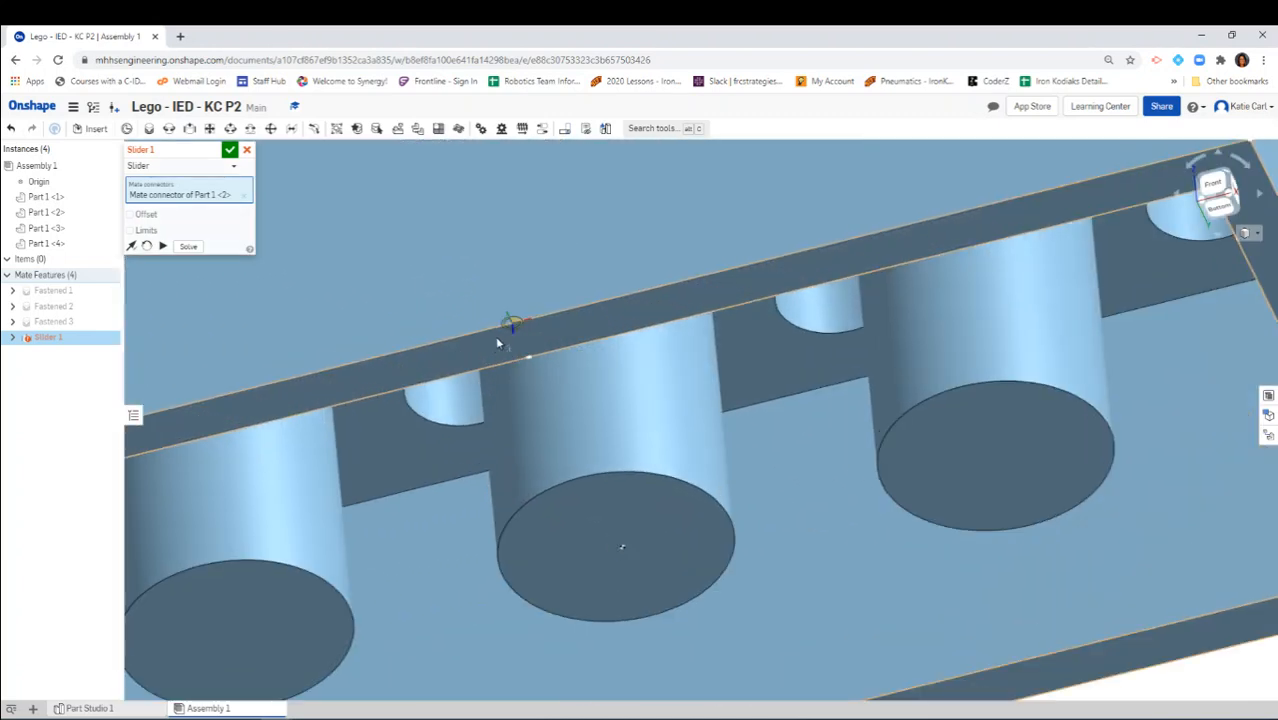
{"action": "left_click", "coordinate": [509, 323]}
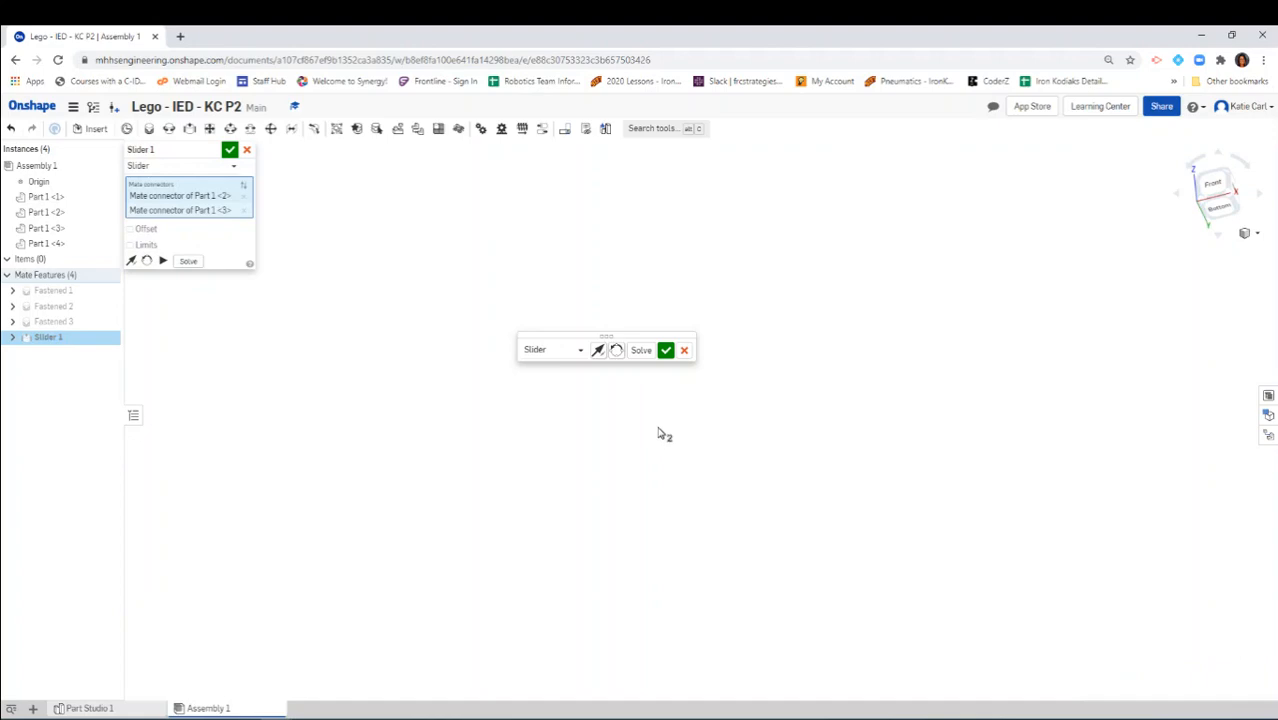
Check the mated brick in the isometric view and accept the Slider mate without adding another one.
{"action": "left_click", "coordinate": [1252, 234]}
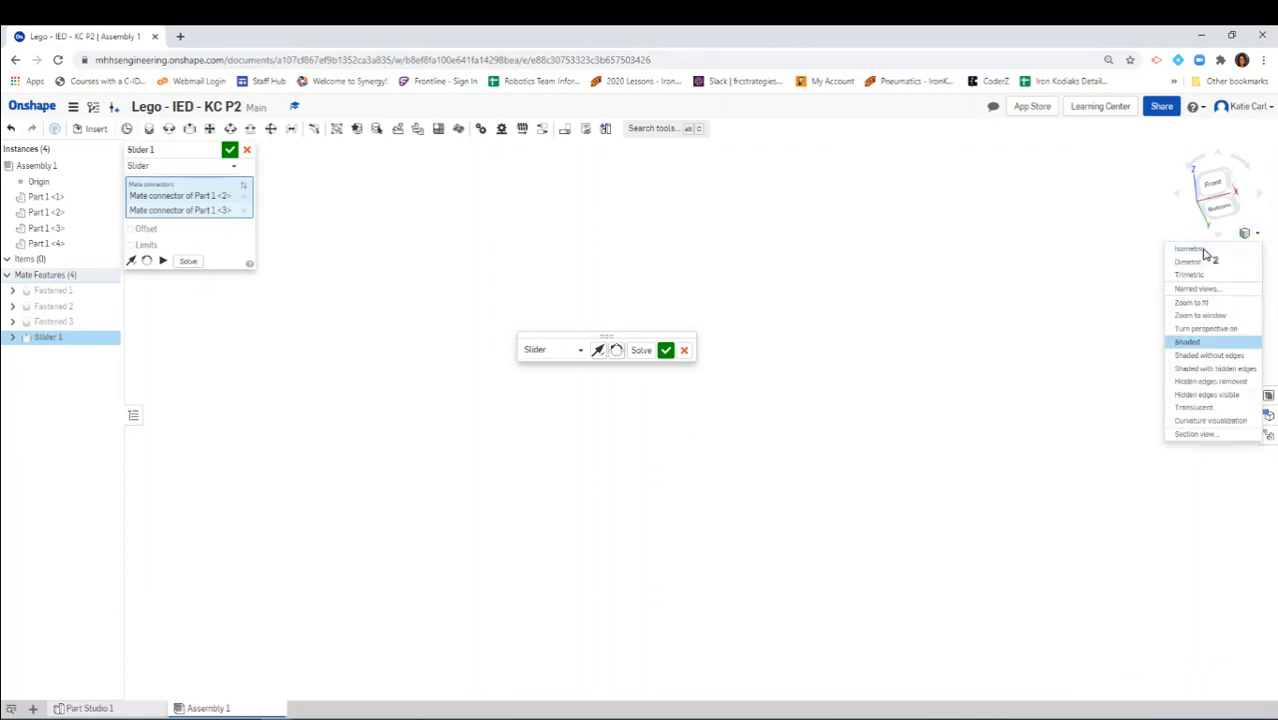
{"action": "left_click", "coordinate": [1201, 249]}
{"action": "mouse_move", "coordinate": [1027, 520]}
{"action": "right_mouse_down"}
{"action": "mouse_move", "coordinate": [1061, 500]}
{"action": "mouse_move", "coordinate": [1009, 504]}
{"action": "right_mouse_up"}
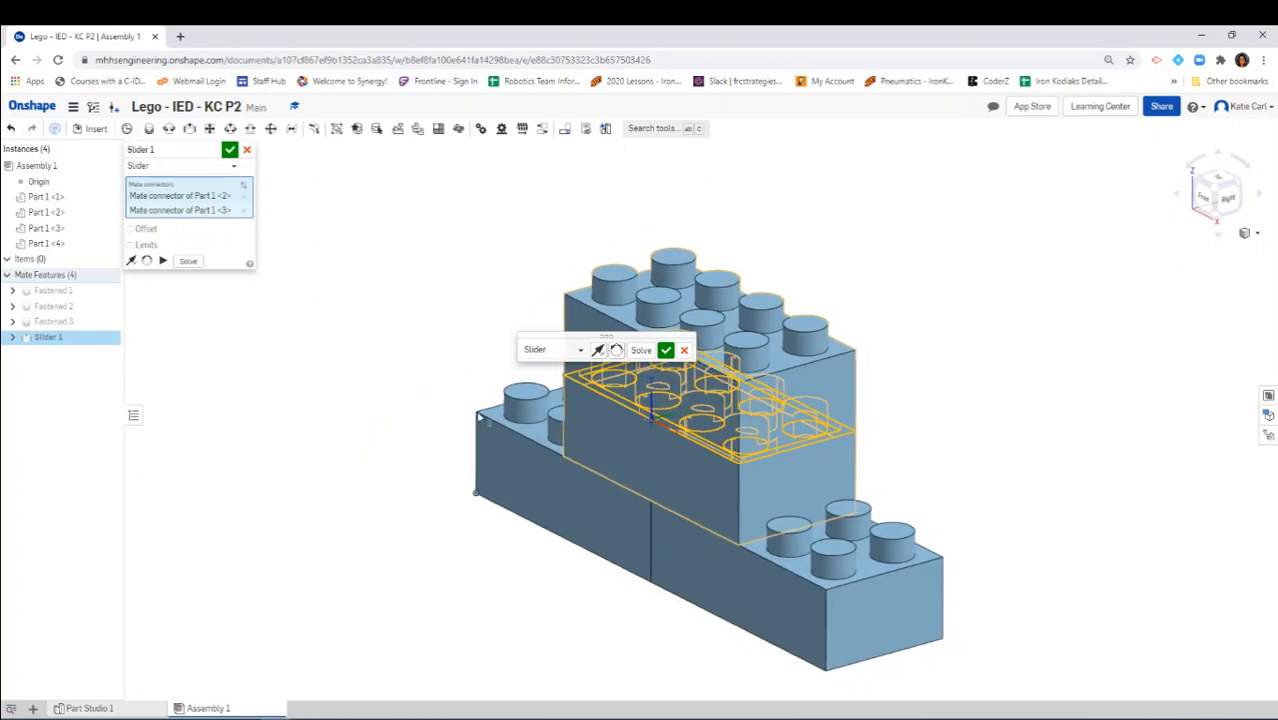
{"action": "left_click", "coordinate": [666, 349]}
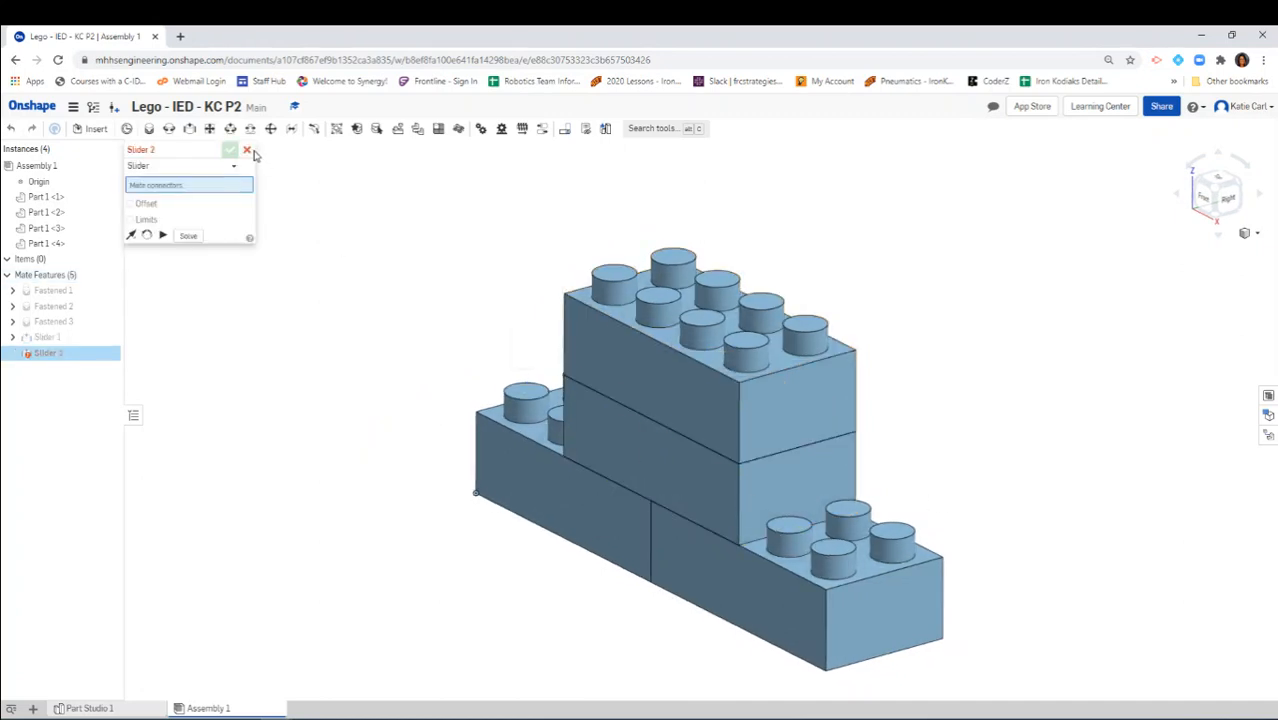
{"action": "left_click", "coordinate": [247, 150]}
Slide the top brick up and down above the stack to test the new Slider mate's vertical motion.
{"action": "left_click_drag", "start_coordinate": [681, 330], "coordinate": [829, 259]}
{"action": "left_click_drag", "start_coordinate": [824, 310], "coordinate": [615, 312]}
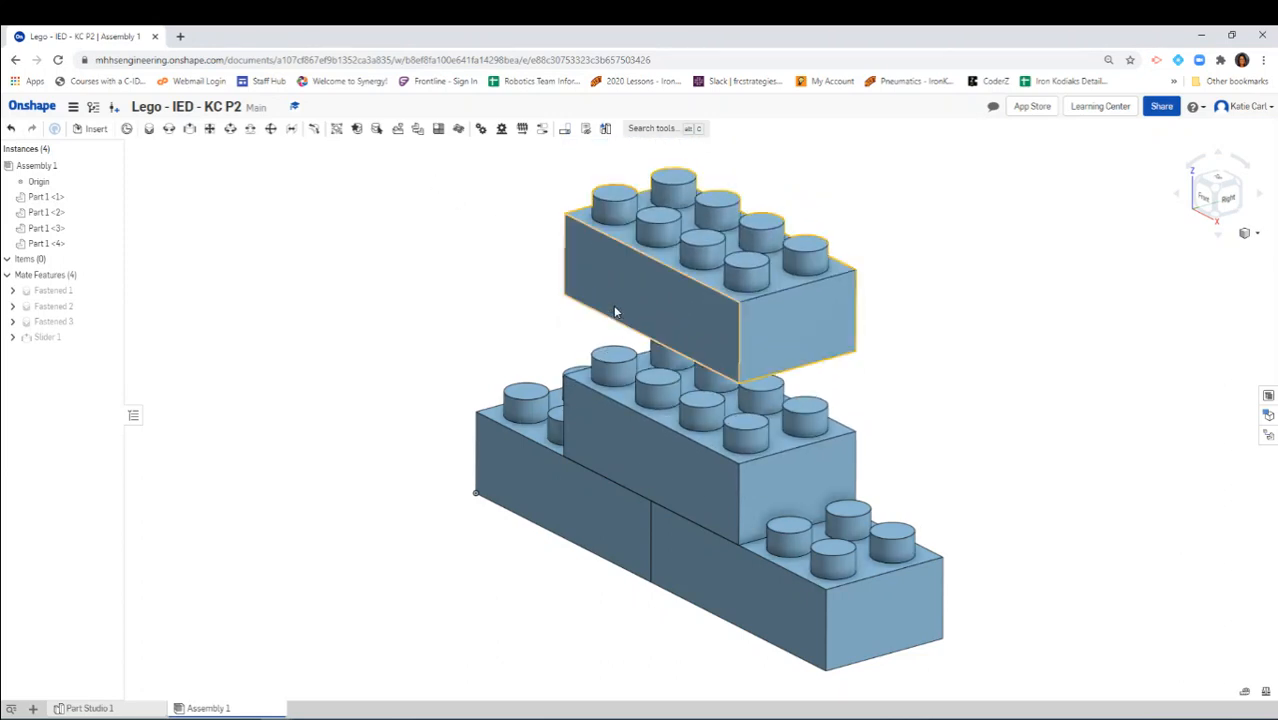